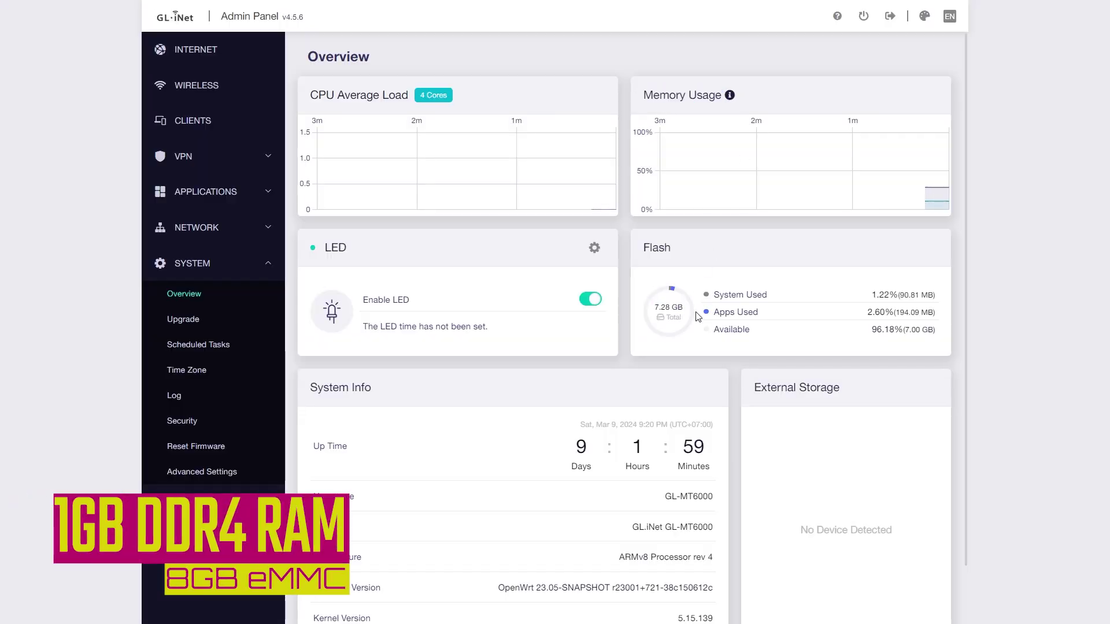
Step: Collapse the network settings group and open APPLICATIONS > Plug-ins
click(222, 227)
click(239, 192)
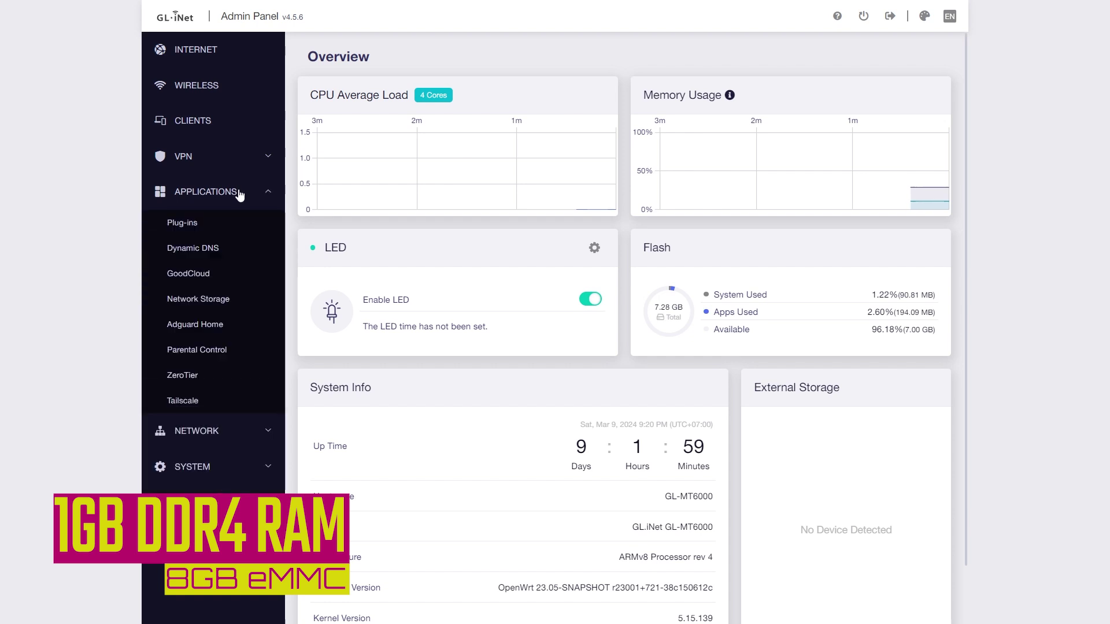
click(219, 224)
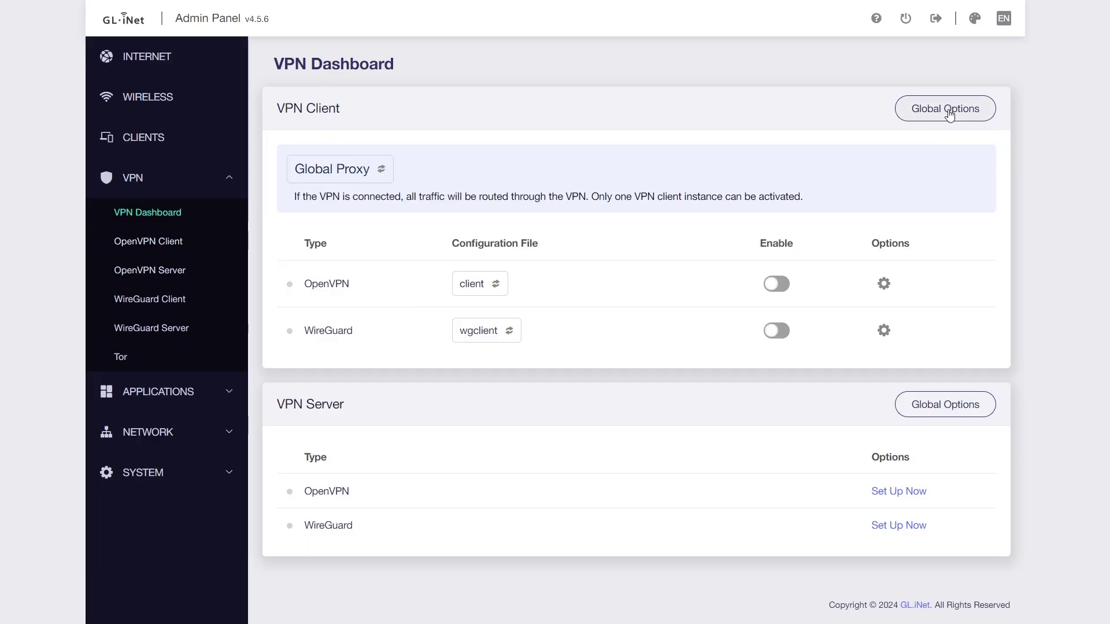
Step: Cancel out of VPN Global Options, then browse the OpenVPN, WireGuard client/server and Tor pages
click(949, 115)
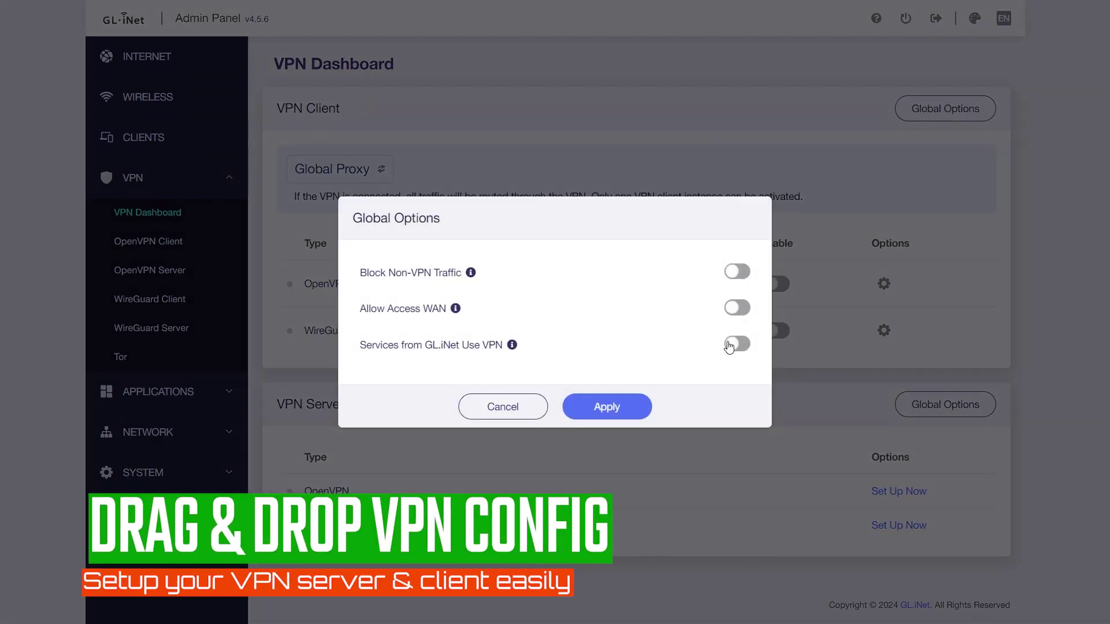
click(496, 409)
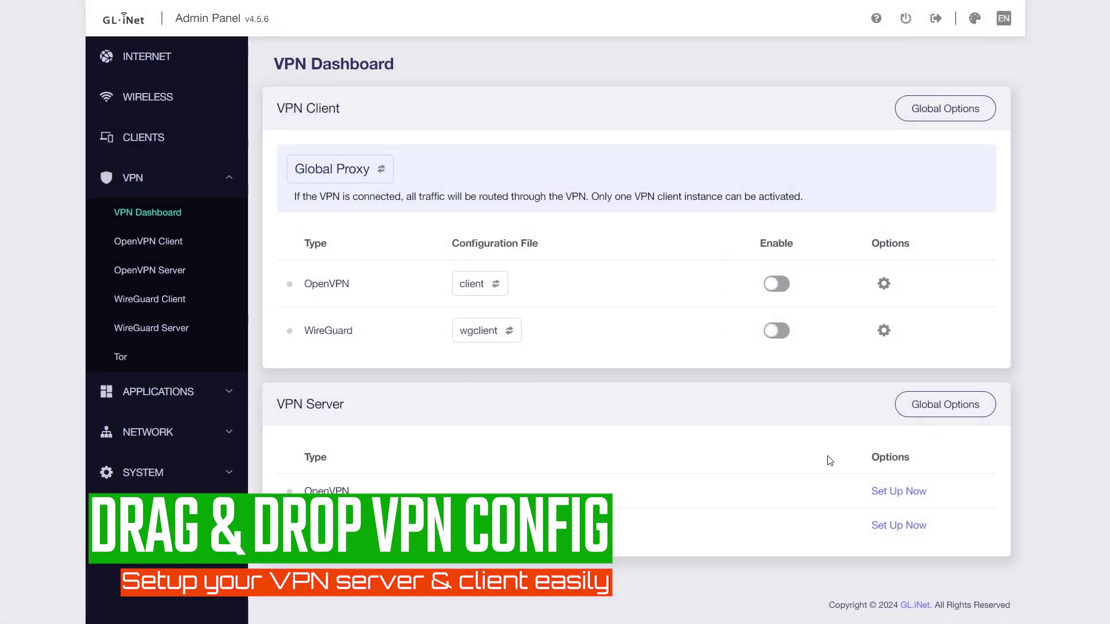
click(153, 243)
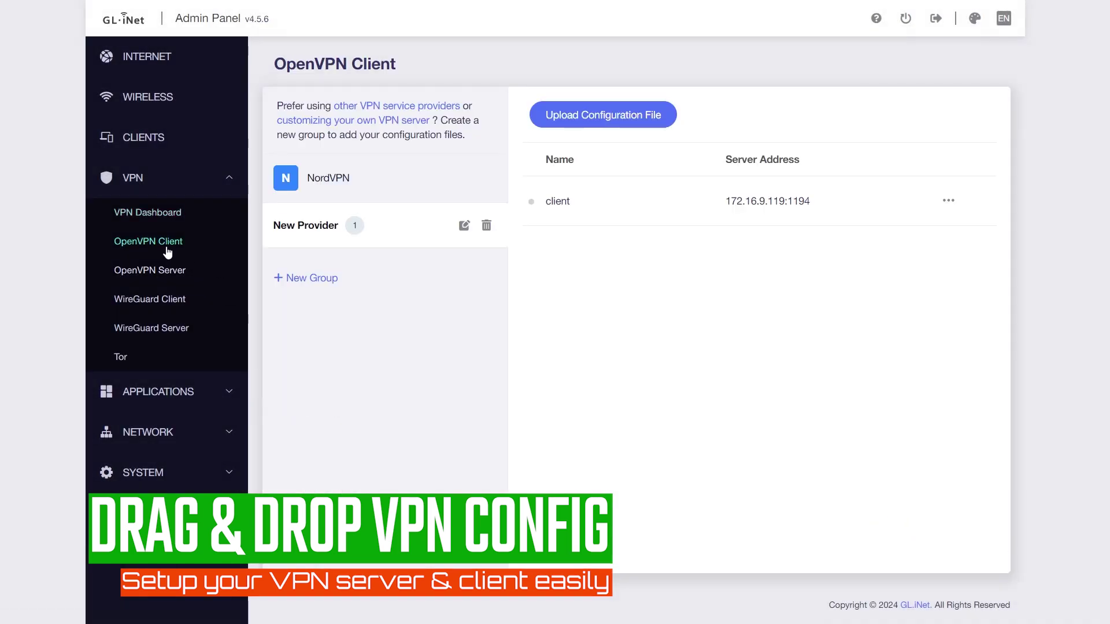
click(142, 277)
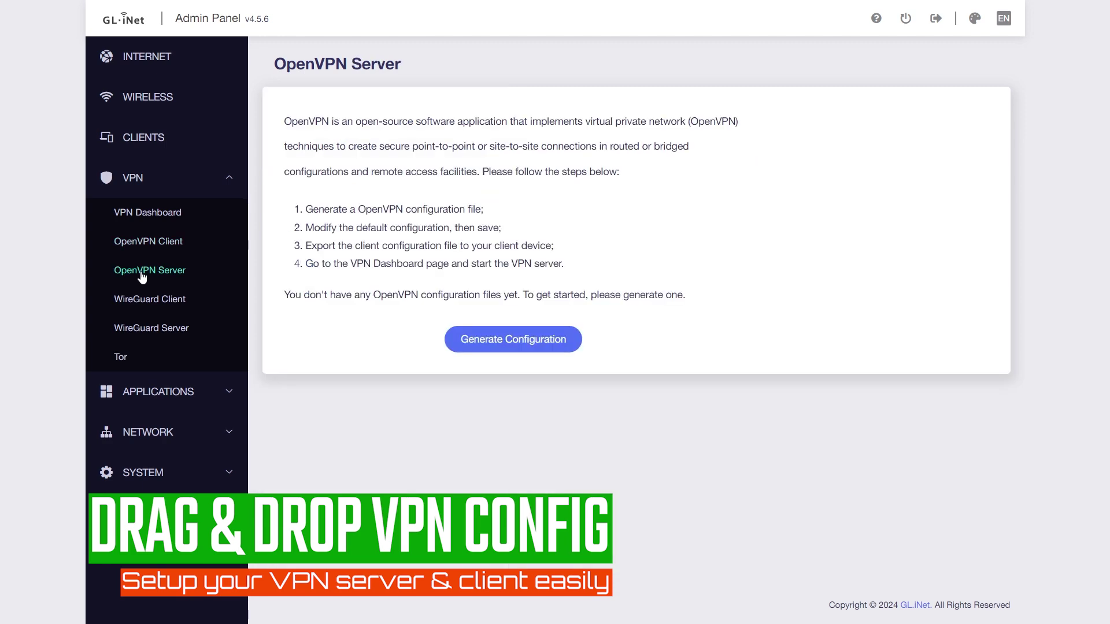
click(142, 311)
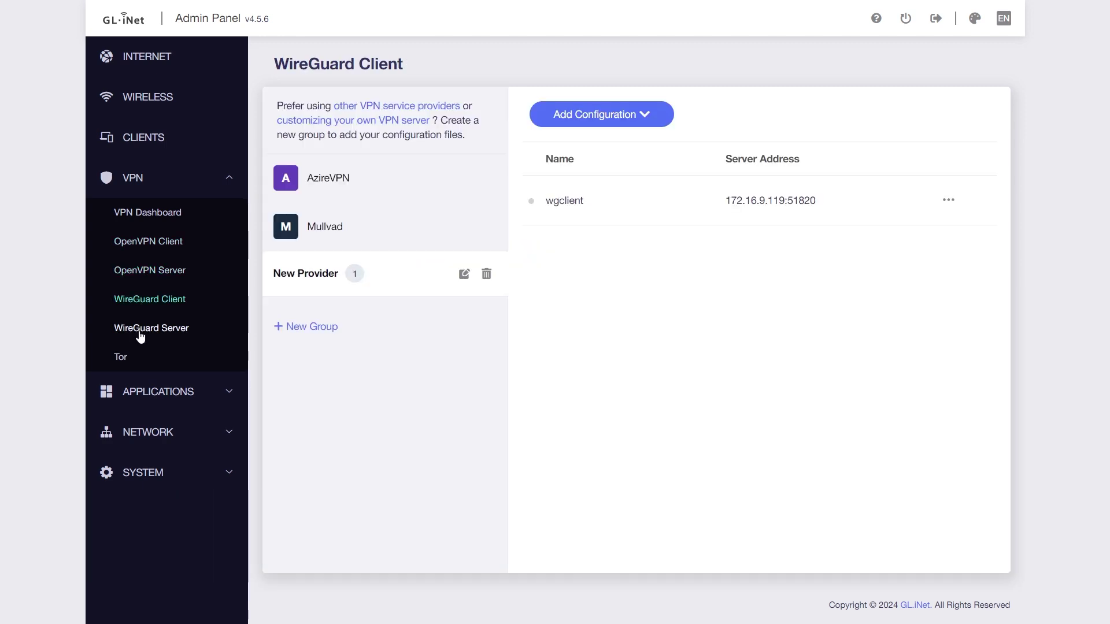
click(140, 336)
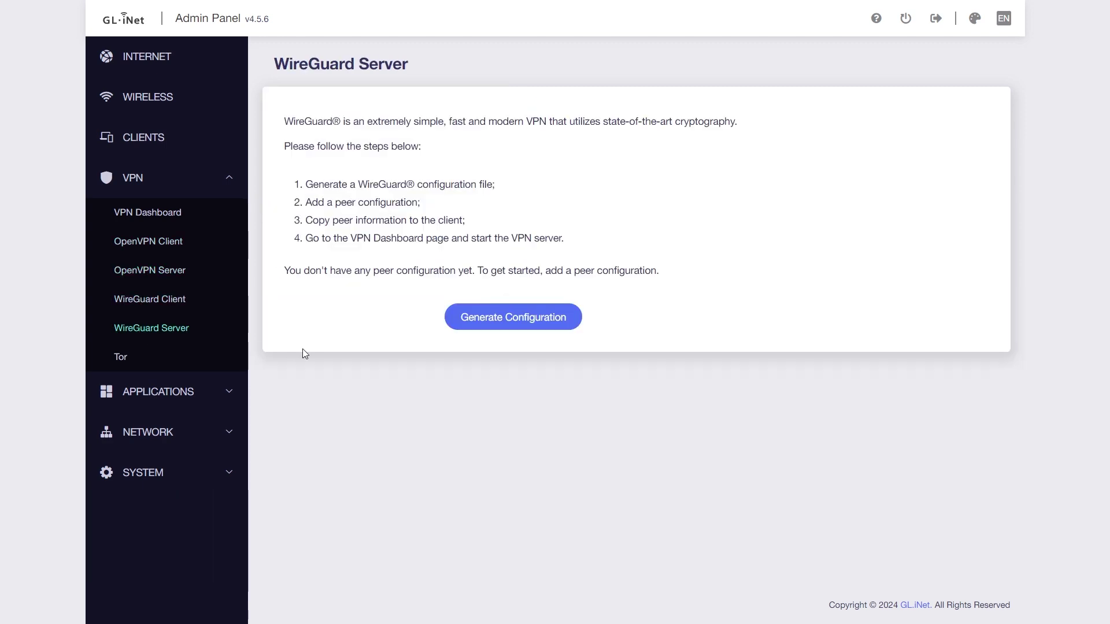
click(123, 359)
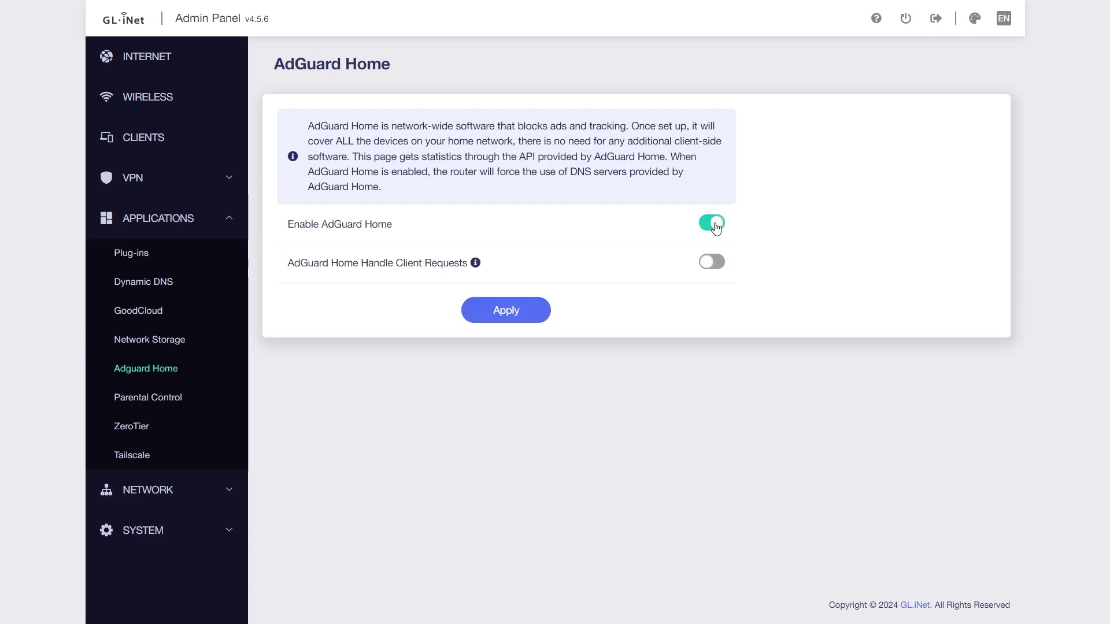
Step: Enable AdGuard Home's Handle Client Requests, apply it, and review the query and blocked-domain statistics
mouse_move(476, 263)
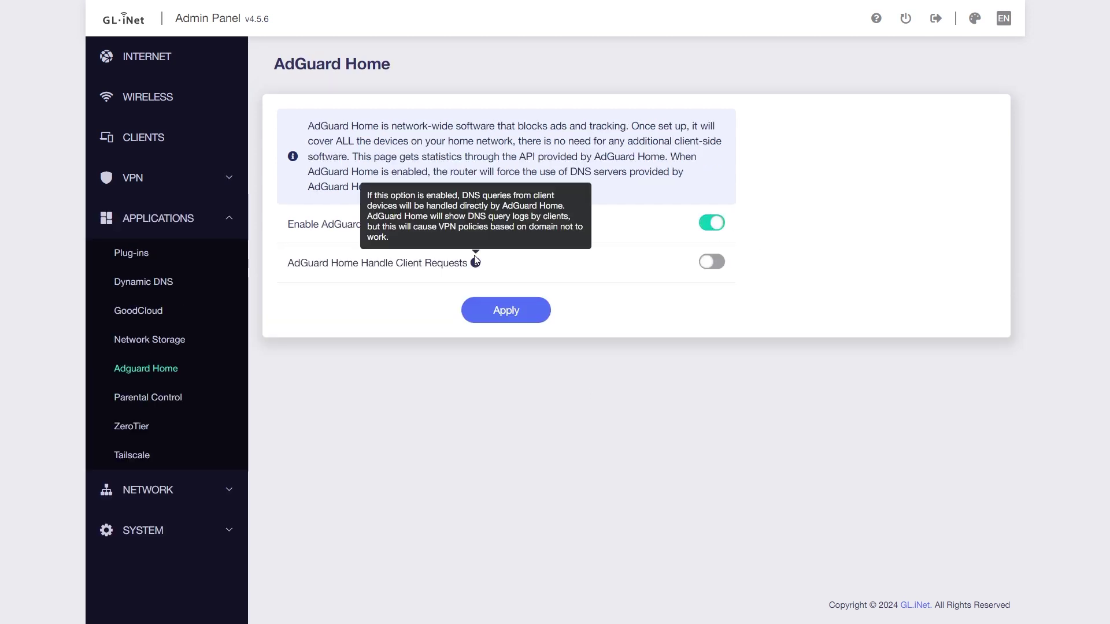
click(711, 262)
click(513, 306)
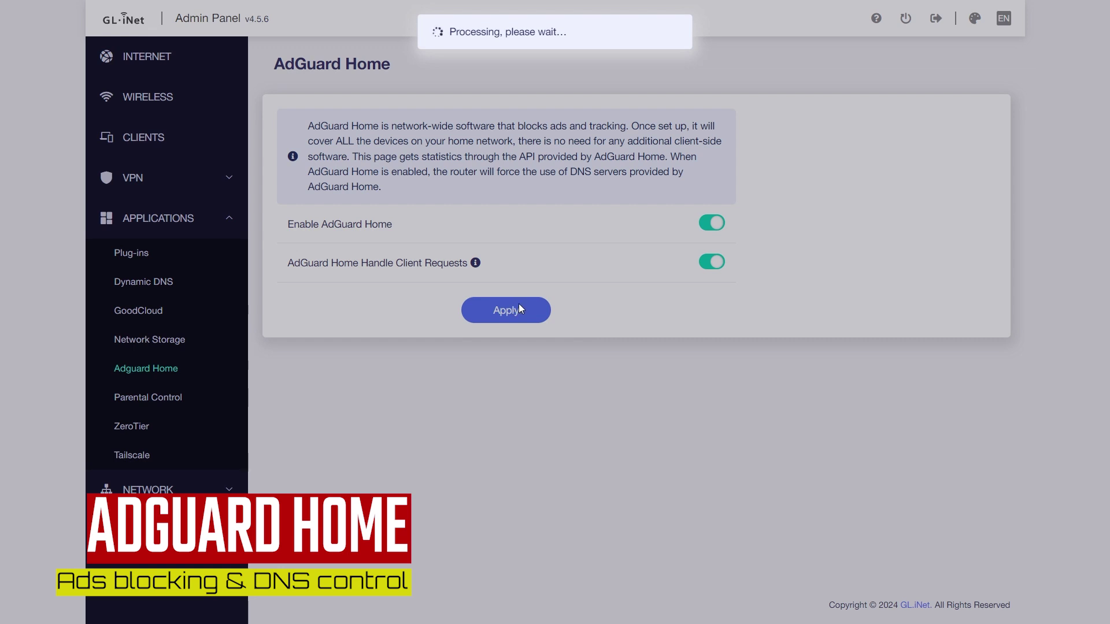
scroll(943, 339, down, 3)
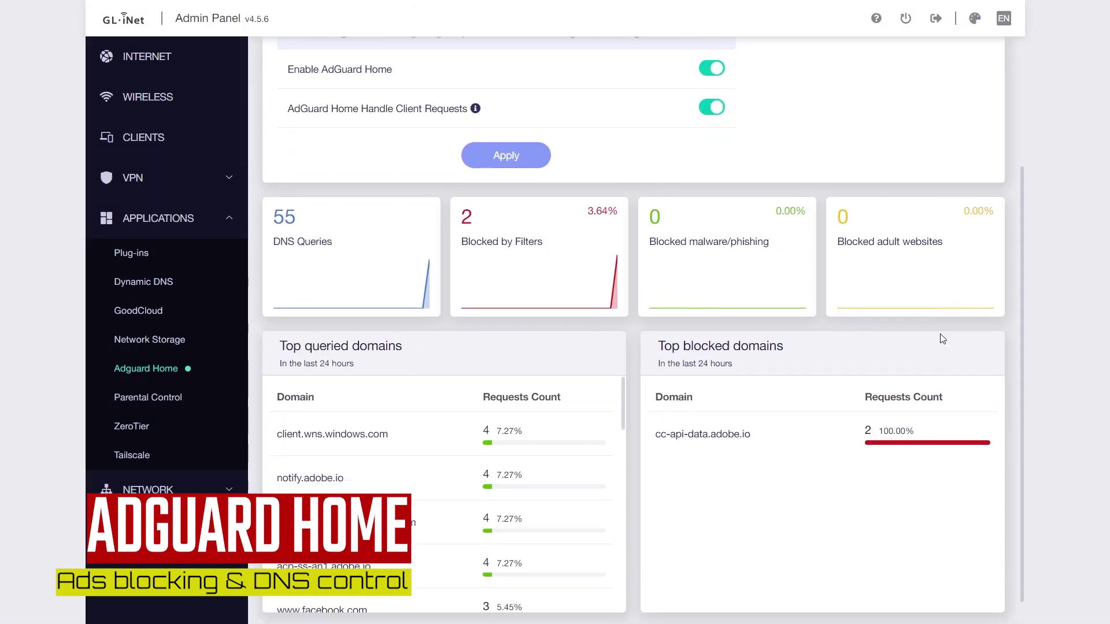
scroll(717, 328, down, 1)
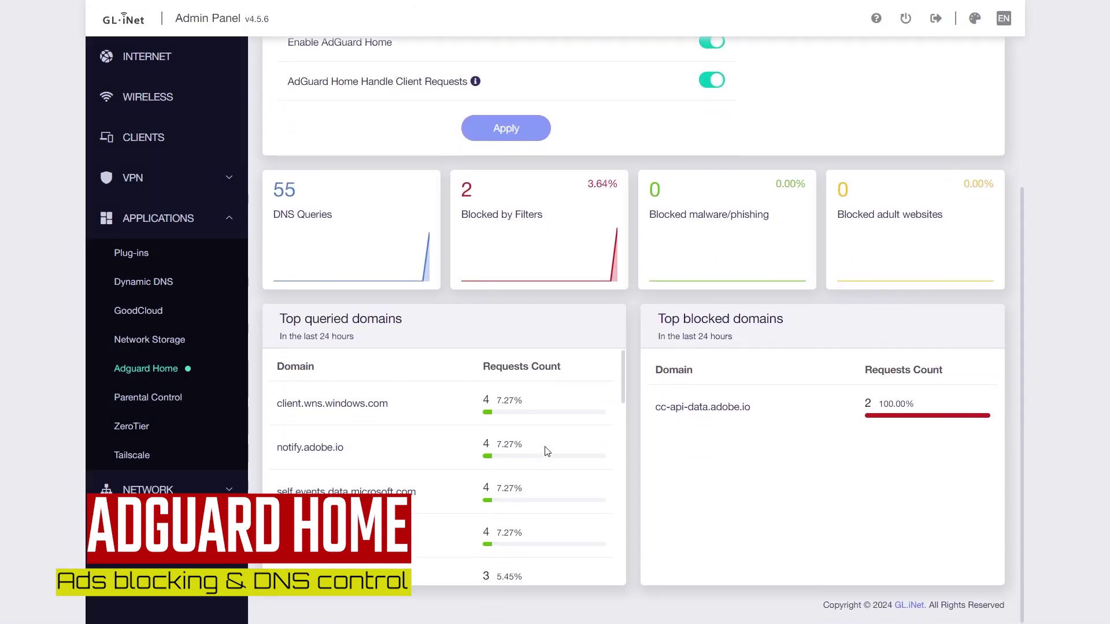
scroll(564, 440, up, 3)
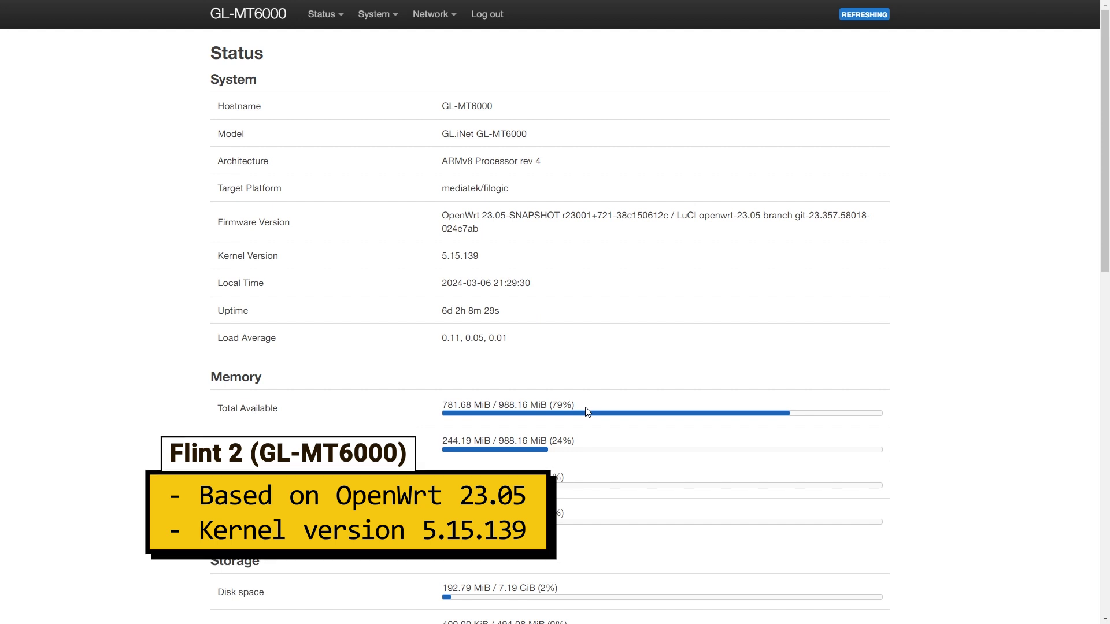
Step: Review LuCI's memory, storage and upstream status, then log back in to the GL.iNet admin panel
scroll(587, 412, down, 4)
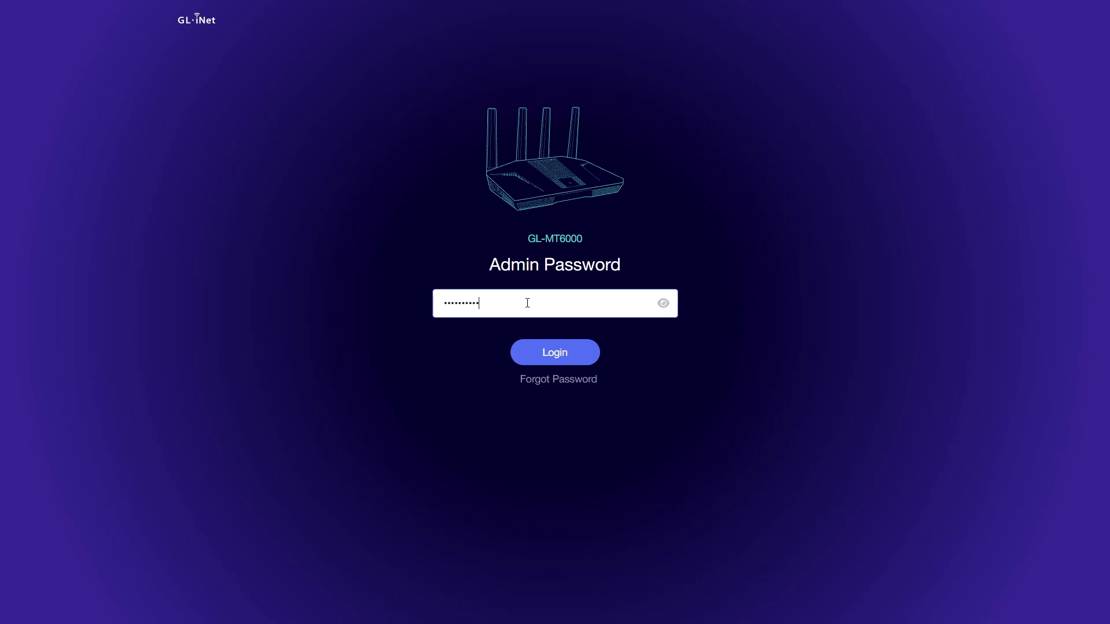
key(Return)
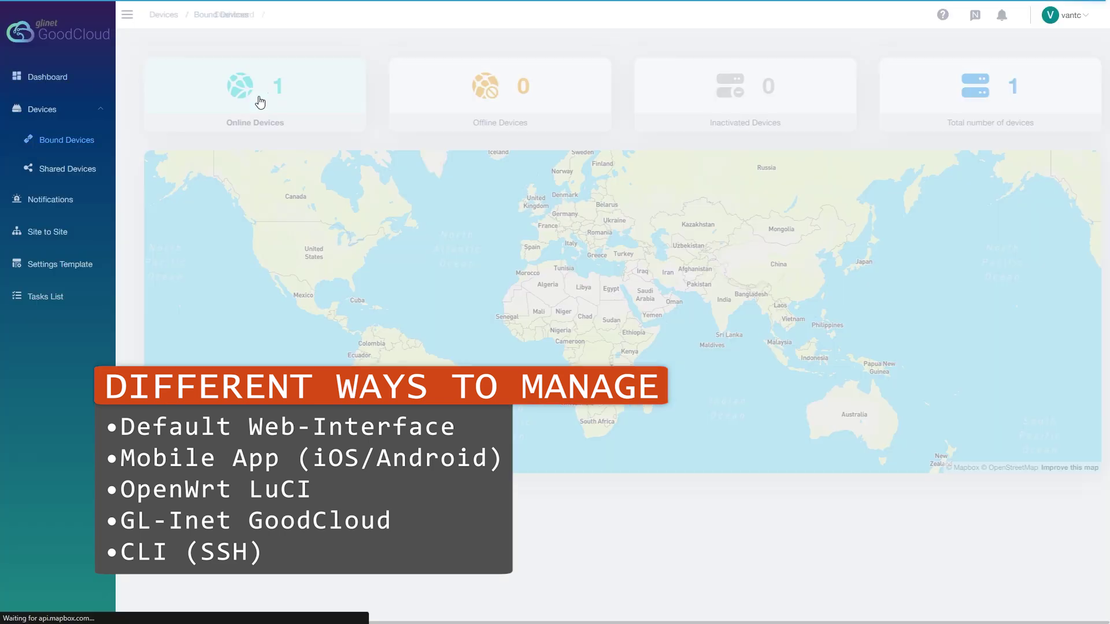
Step: Open the bound MT6000 router in GoodCloud, then view LuCI's Network > Interfaces list
click(260, 99)
click(230, 134)
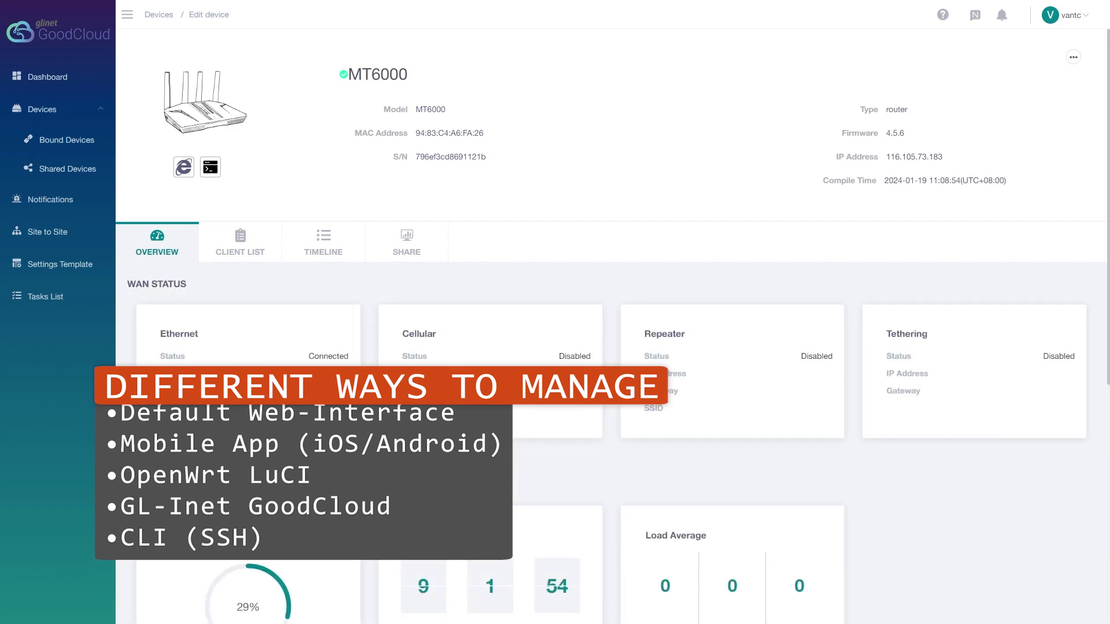
scroll(713, 366, down, 6)
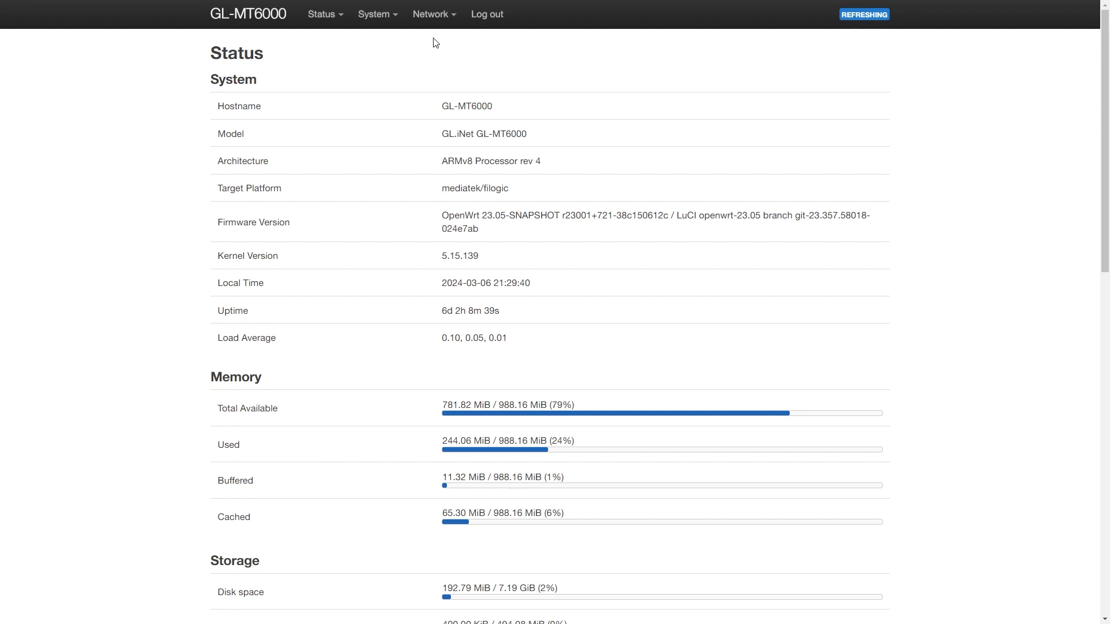
mouse_move(436, 14)
click(438, 45)
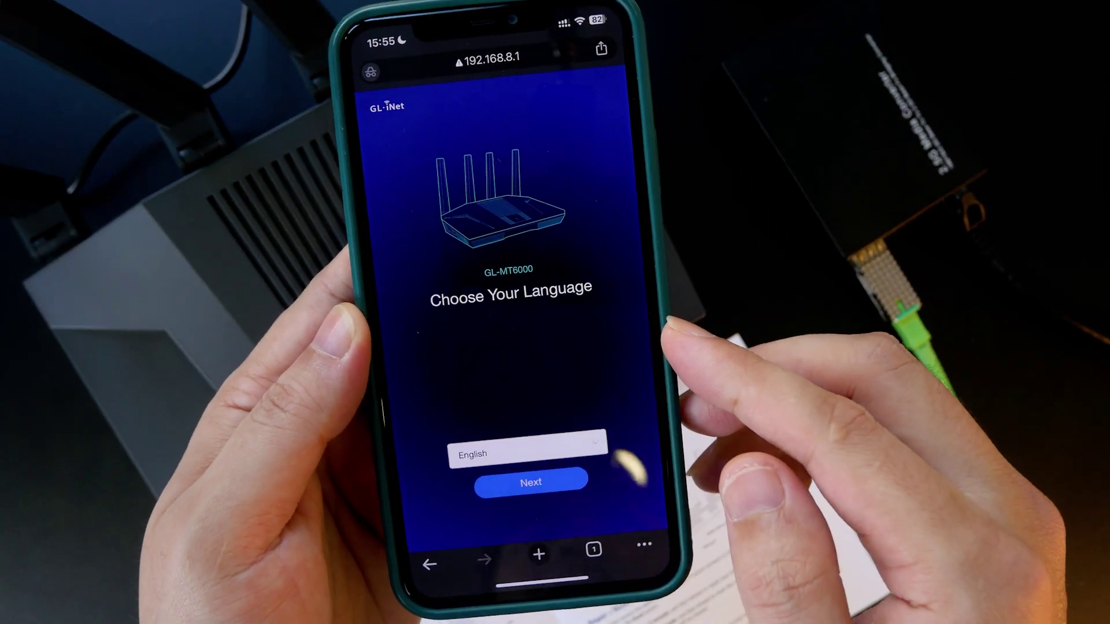
Step: Continue in English, set and save a new admin password, then view the Ethernet 1 DHCP section
click(538, 487)
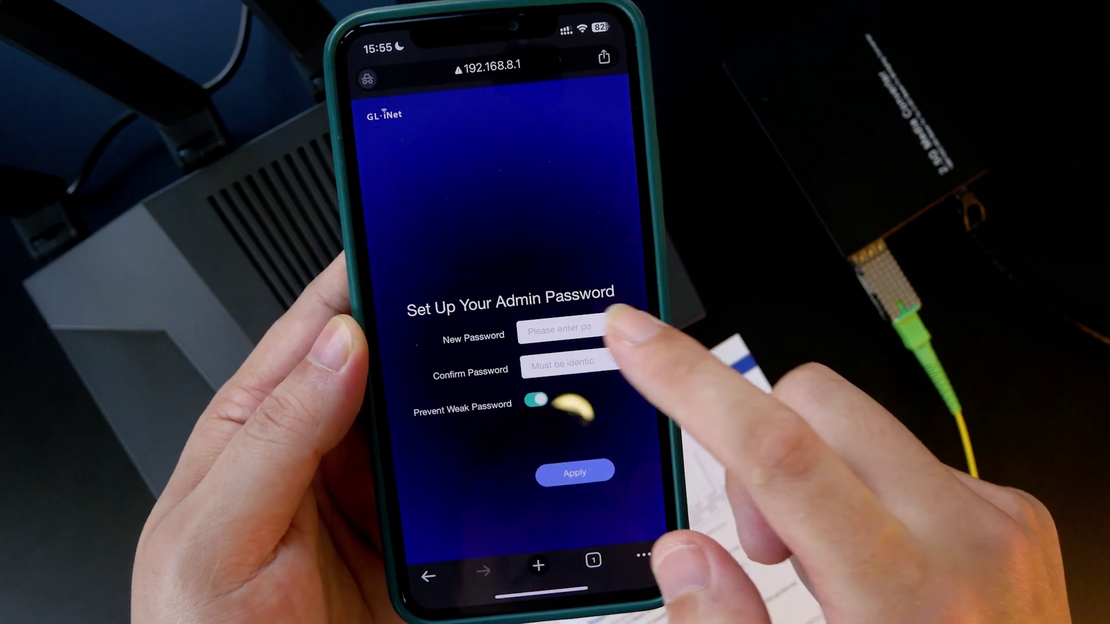
click(567, 319)
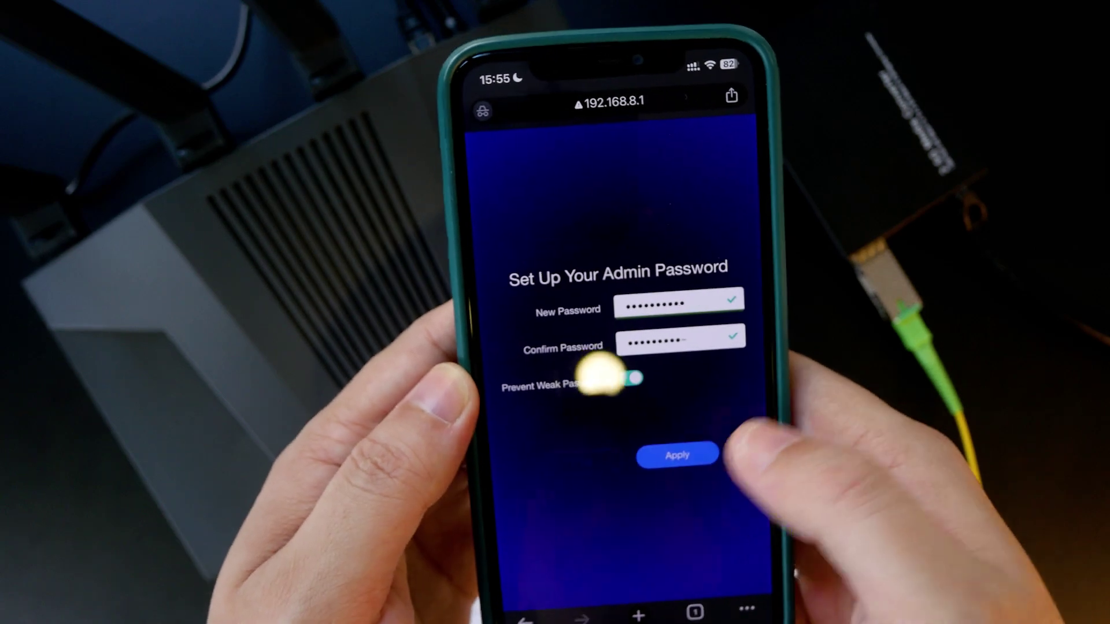
click(642, 448)
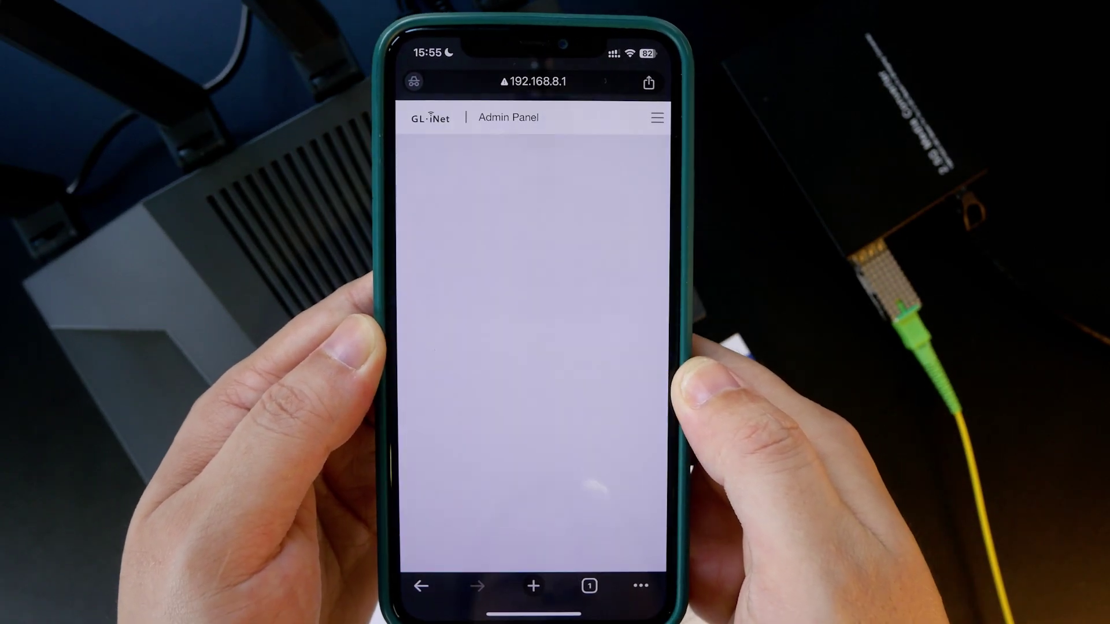
scroll(583, 295, down, 3)
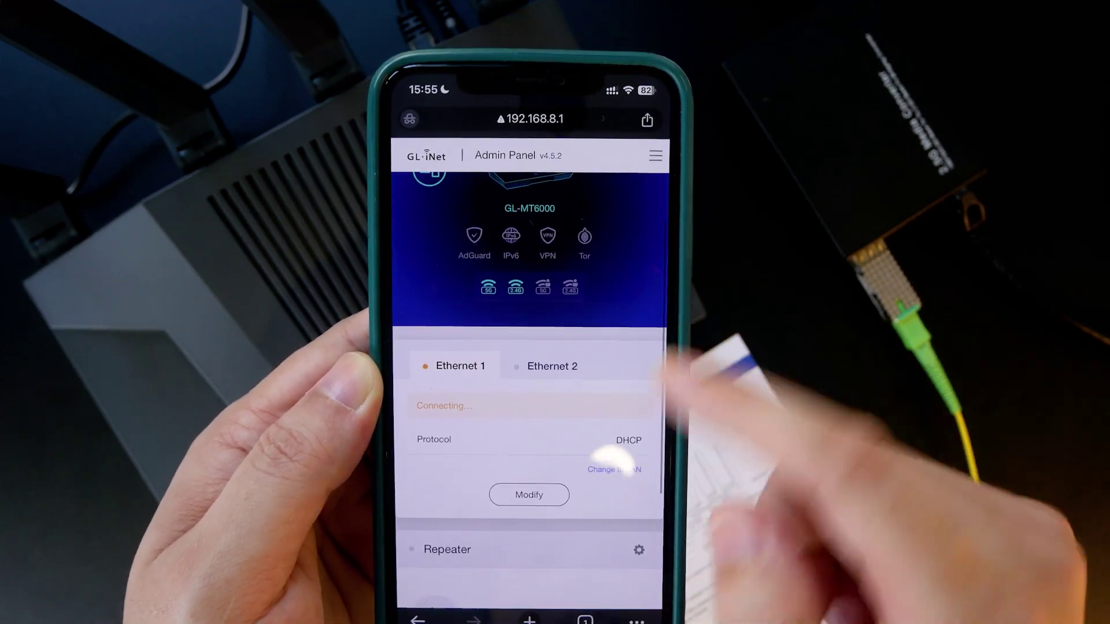
Step: Switch Ethernet 1 to PPPoE with the ISP username and password and apply
click(518, 423)
click(617, 289)
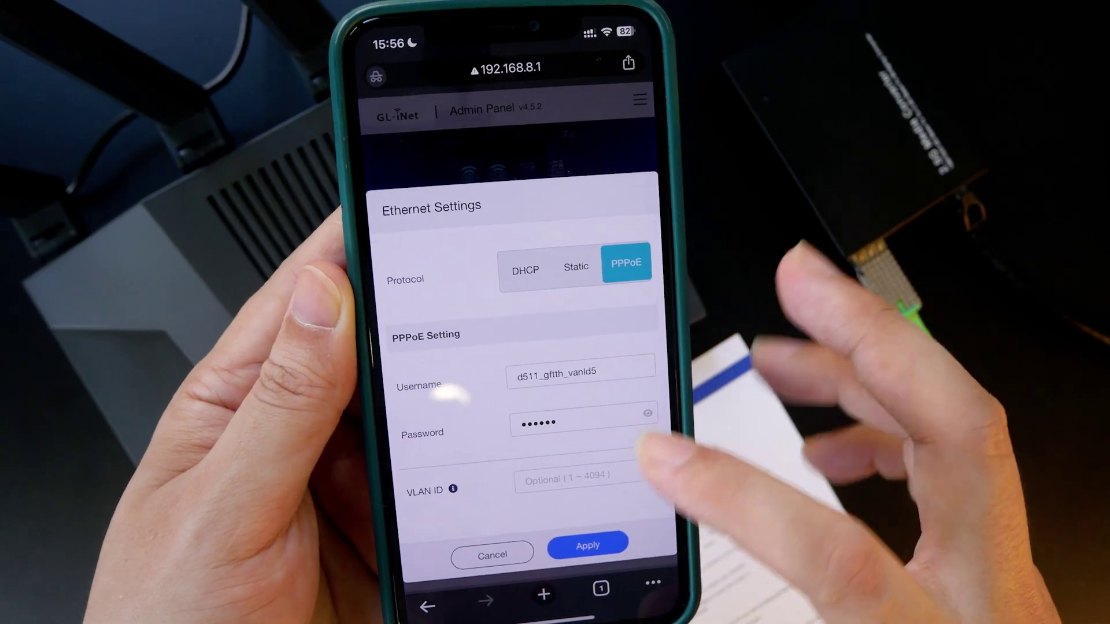
click(596, 535)
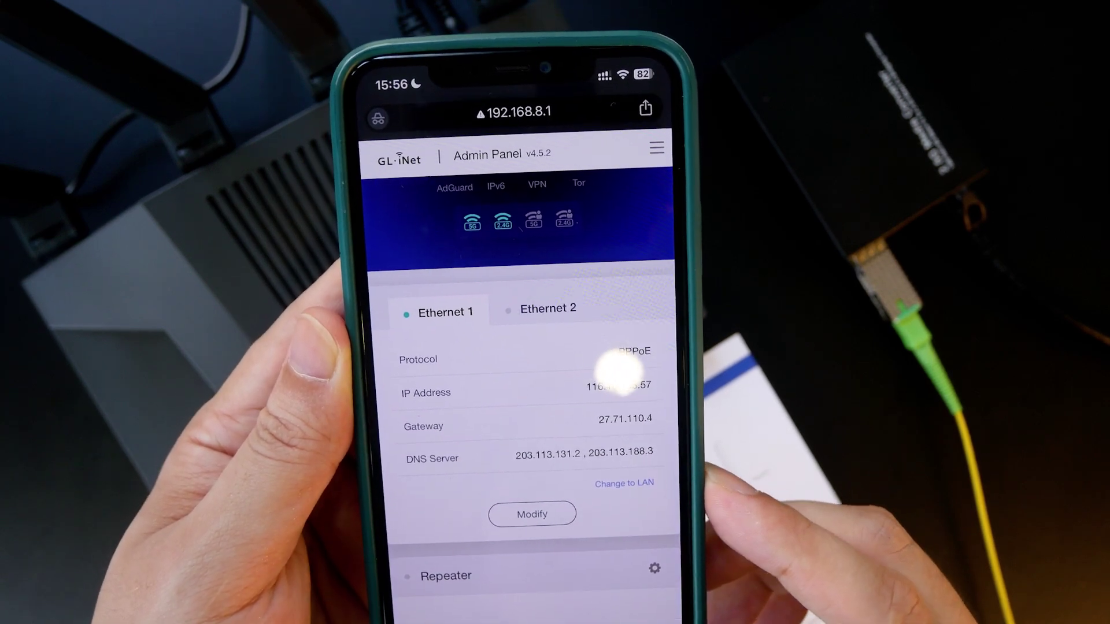
Step: Check the Ethernet 2 port details on the dashboard
scroll(621, 373, down, 10)
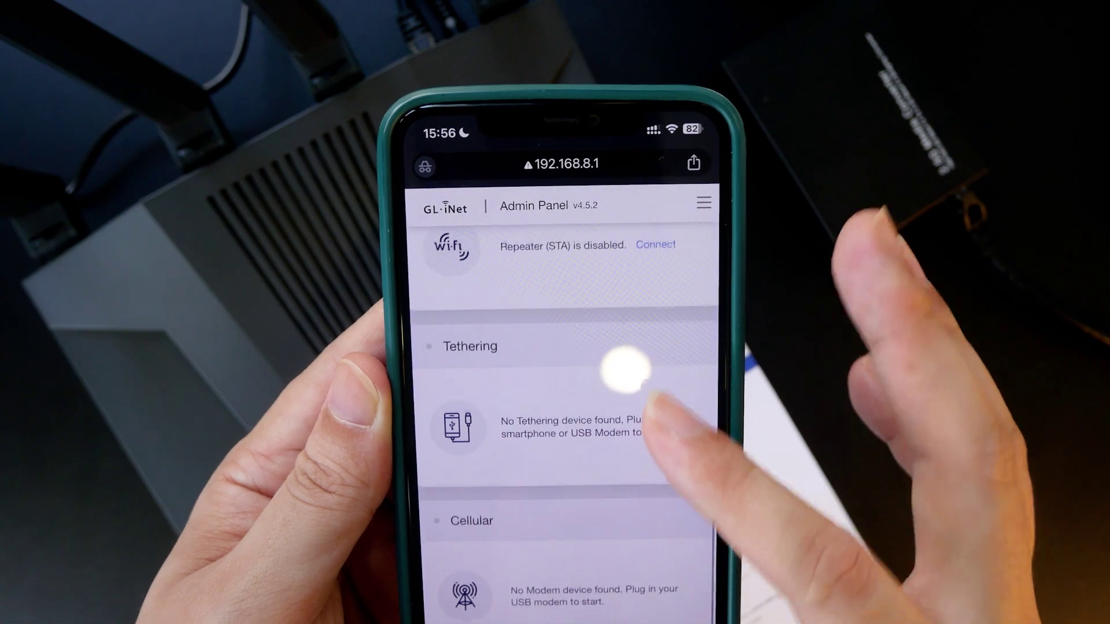
scroll(626, 370, up, 10)
scroll(639, 376, down, 1)
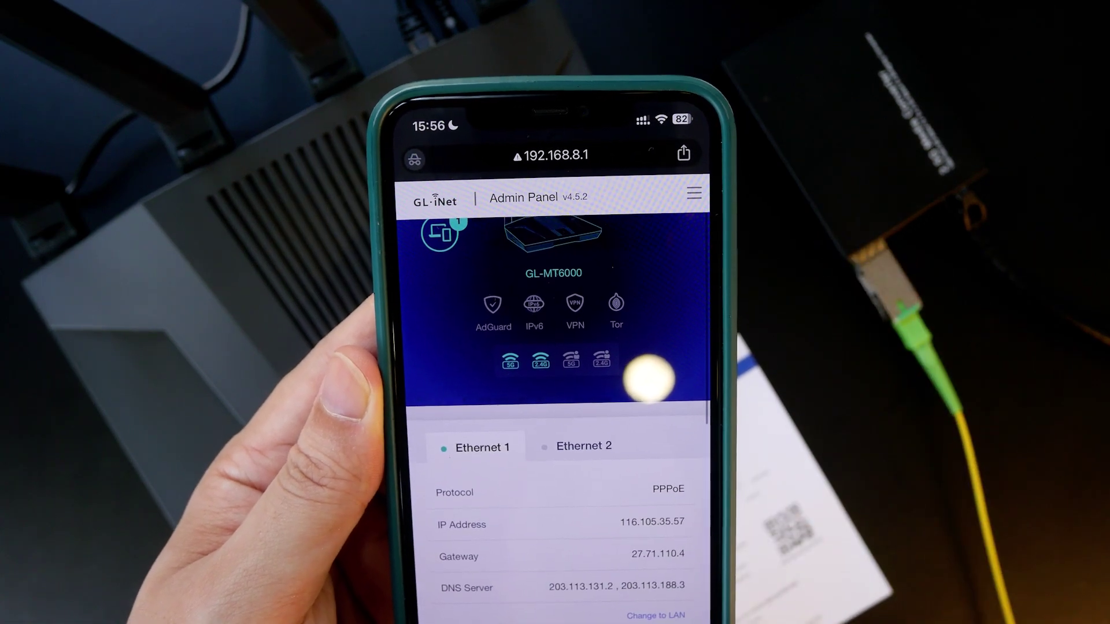
click(583, 444)
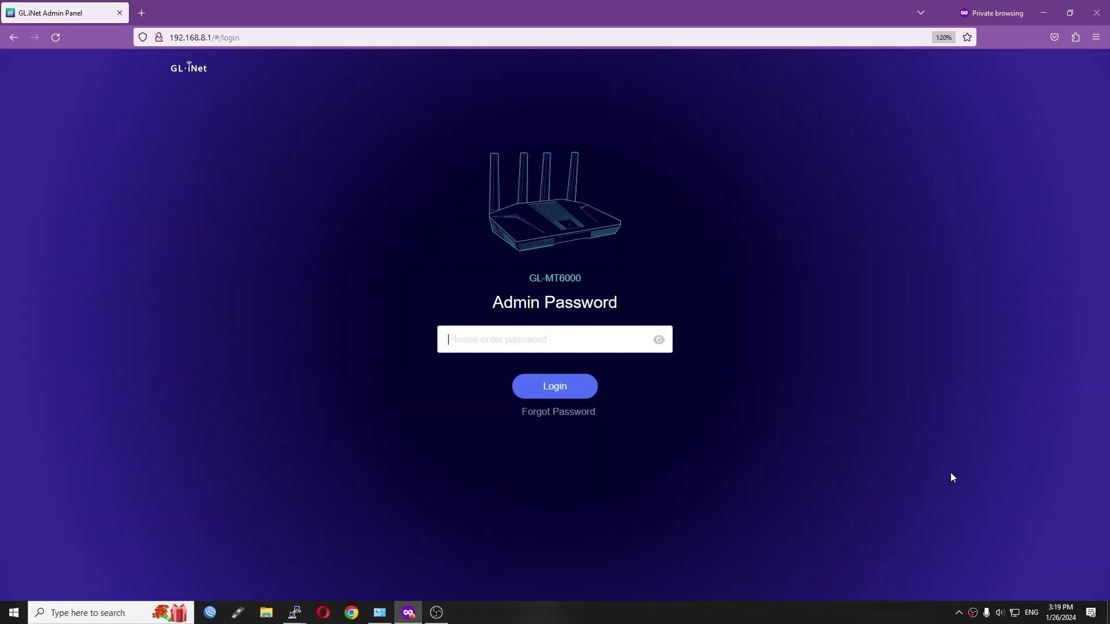
Step: Open the wired Ethernet adapter's status in Windows to confirm the 2.5 Gbps link speed
right_click(1015, 613)
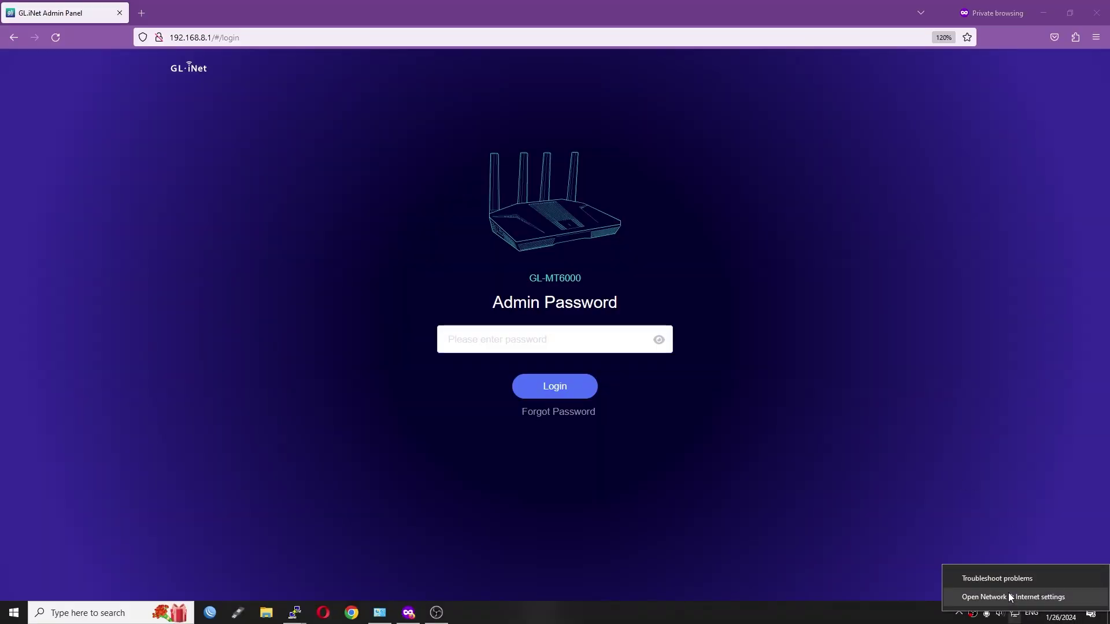
click(1010, 597)
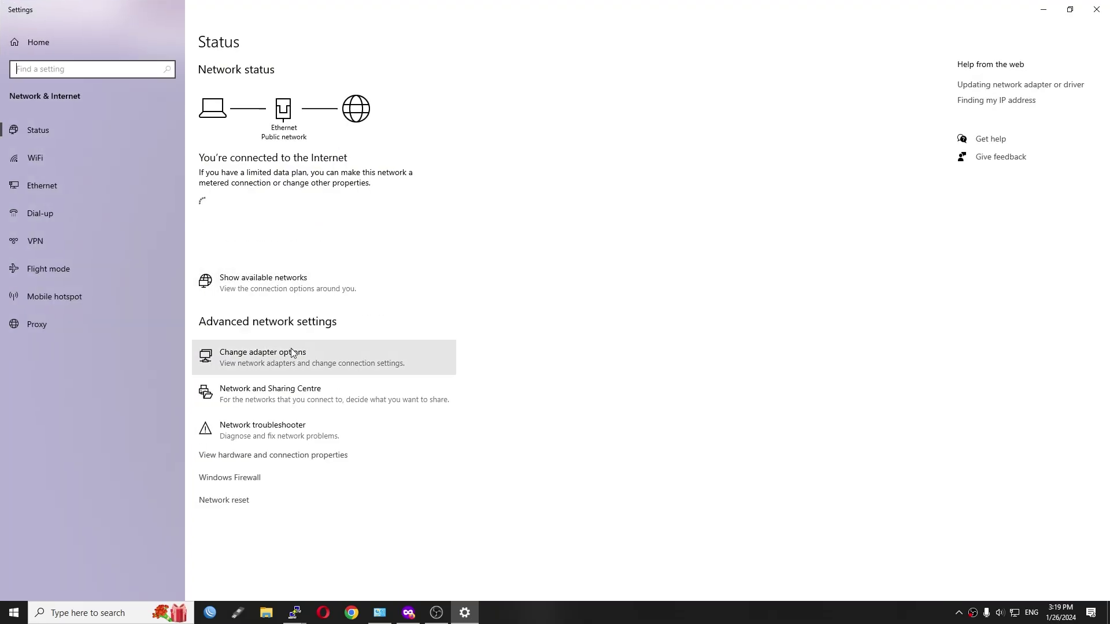
click(301, 362)
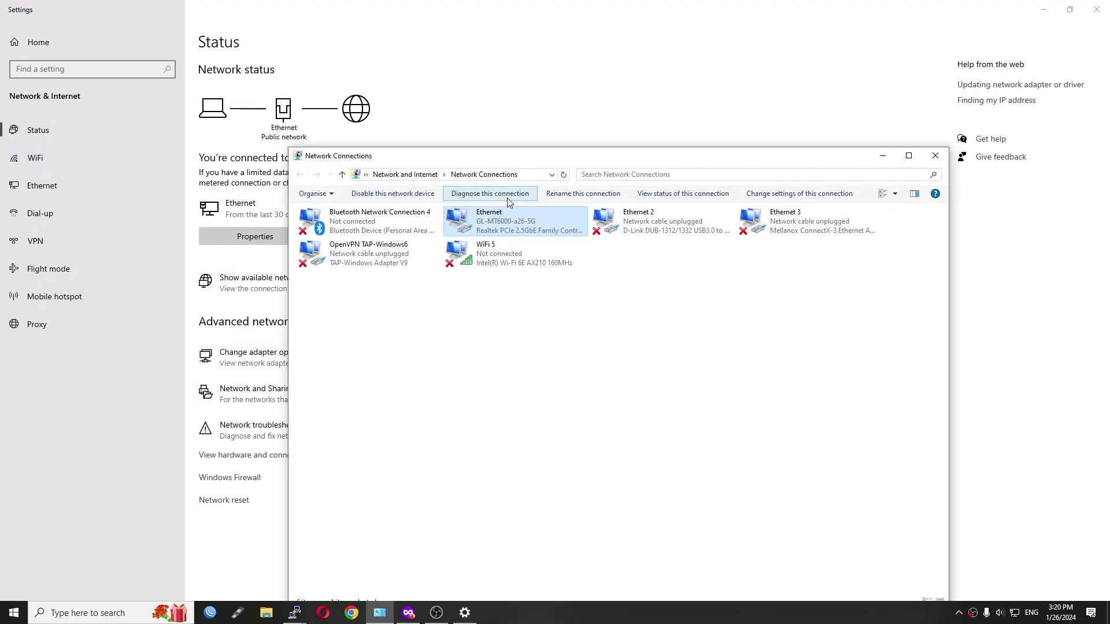
double_click(490, 220)
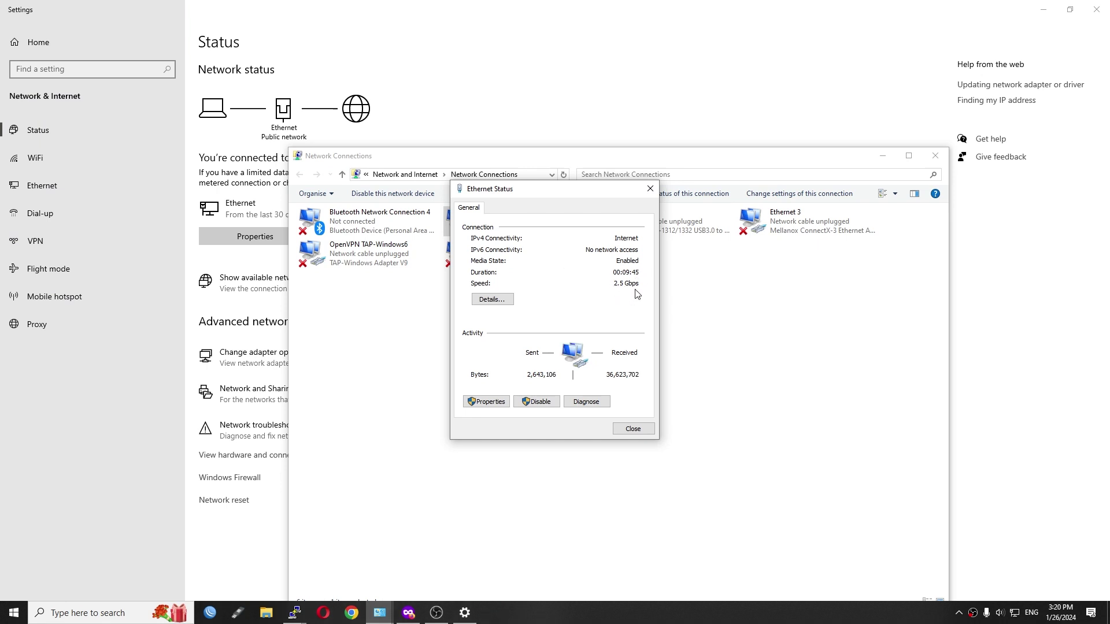
Step: Close Ethernet Status and minimize Network Connections and Settings to reveal the router login
click(649, 192)
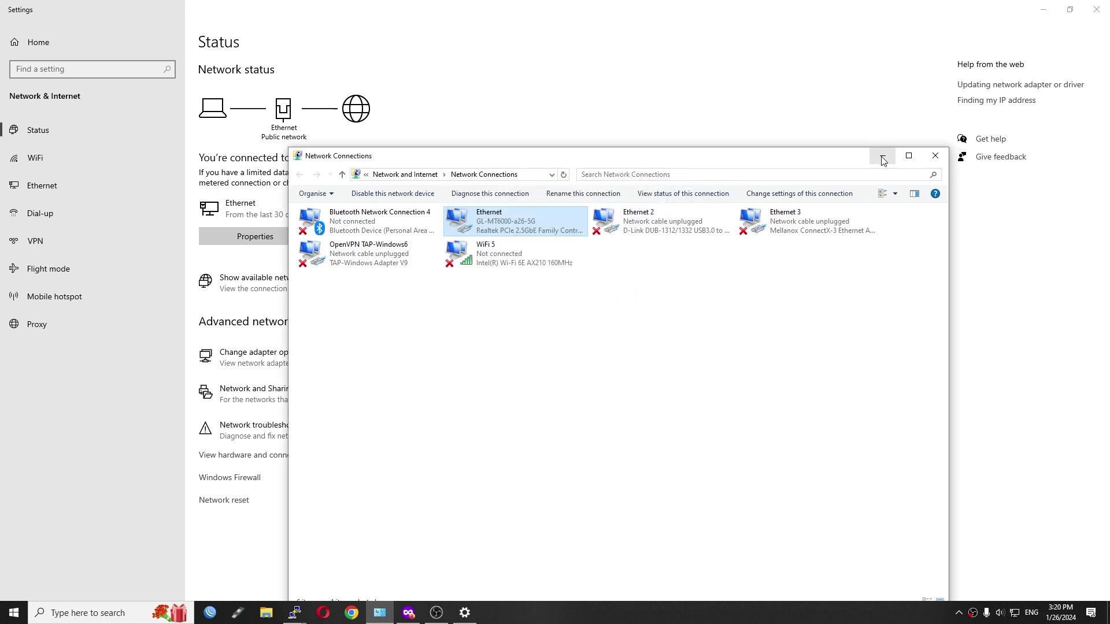
click(883, 156)
click(1044, 10)
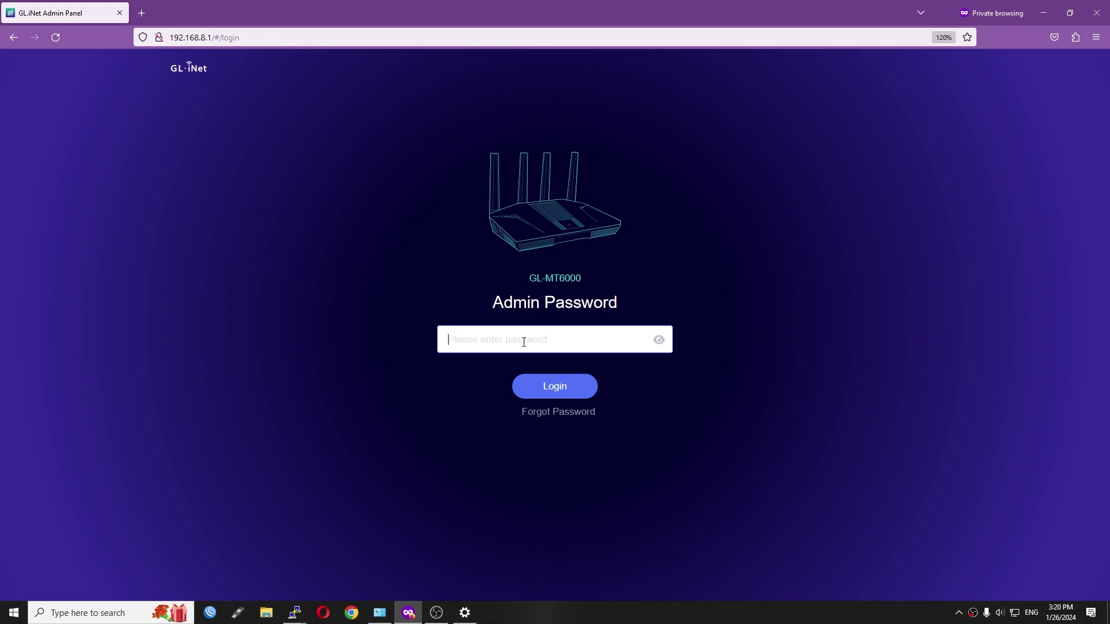
Step: Log in and start the online upgrade to firmware V4.5.6 with Keep Settings on
key(Return)
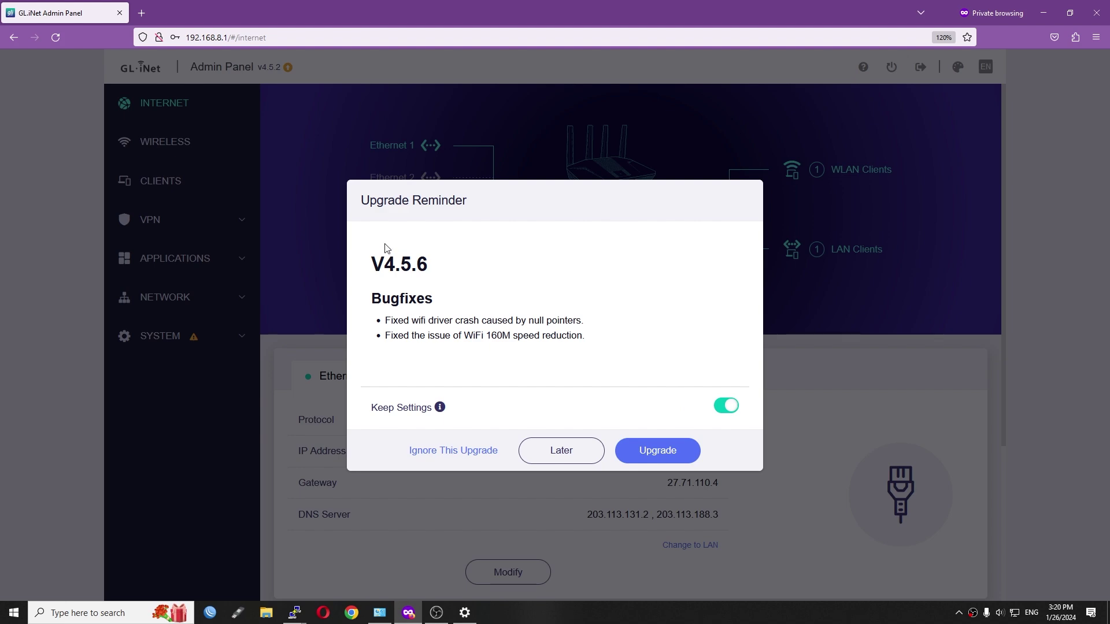
click(657, 452)
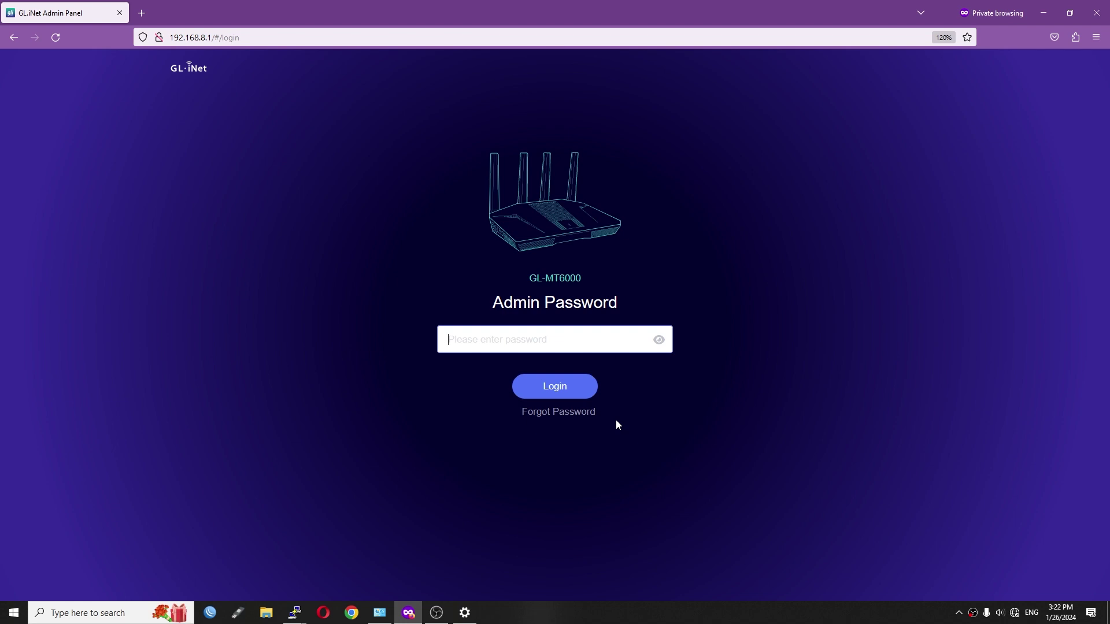
Step: Log back in with the admin password and open SYSTEM > Overview
text(*******)
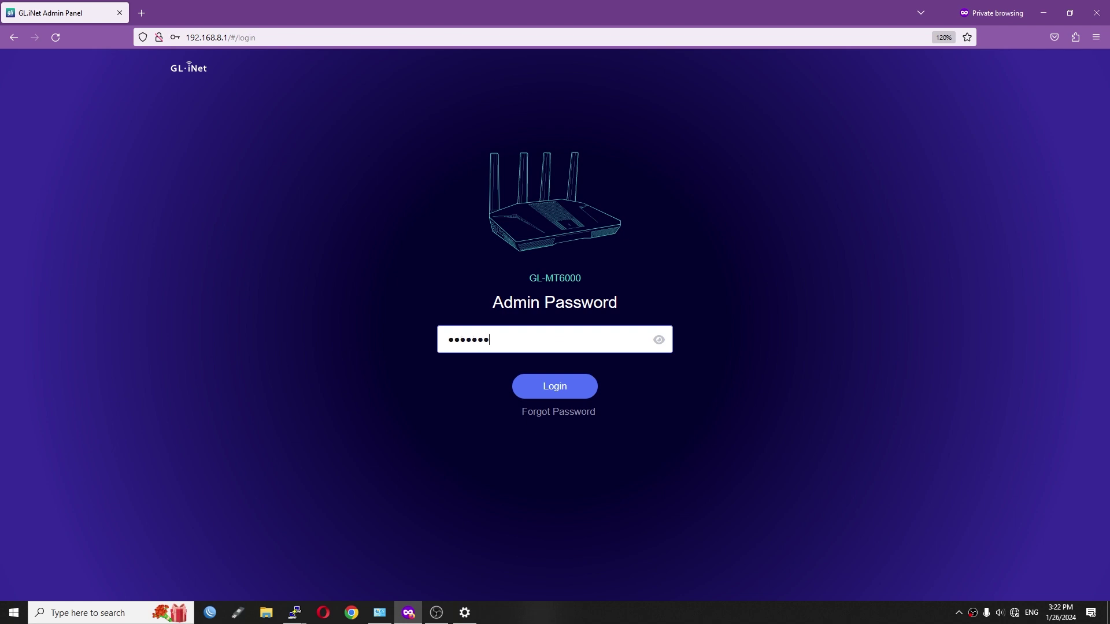
text(***)
key(Return)
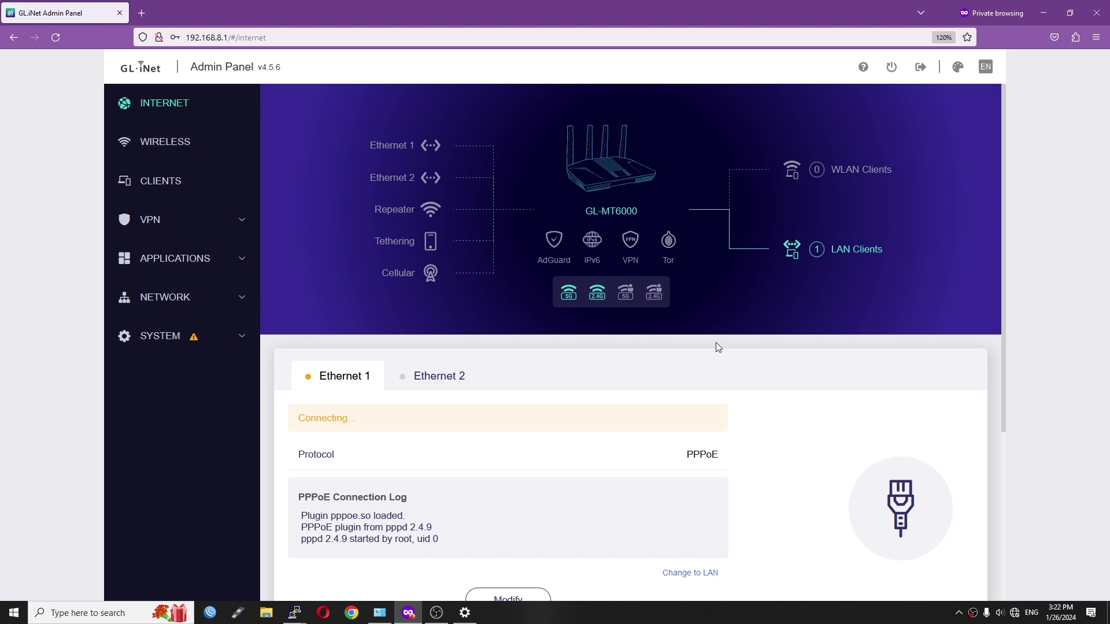
click(169, 341)
click(158, 370)
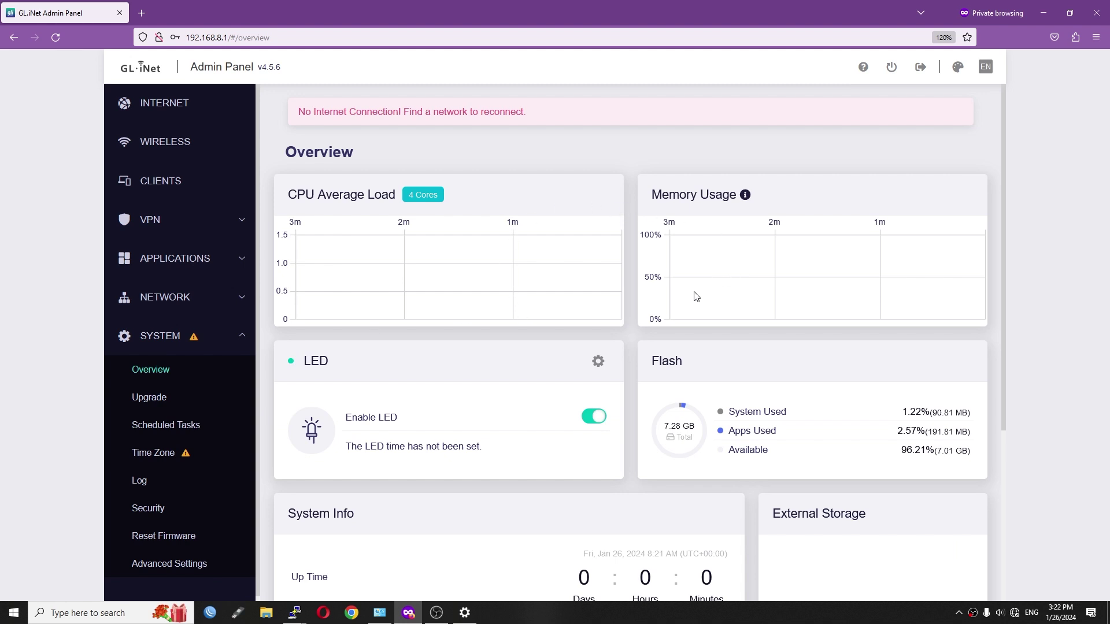
Step: Review System Info, then open the Internet page showing Ethernet 1 on PPPoE
scroll(702, 286, down, 4)
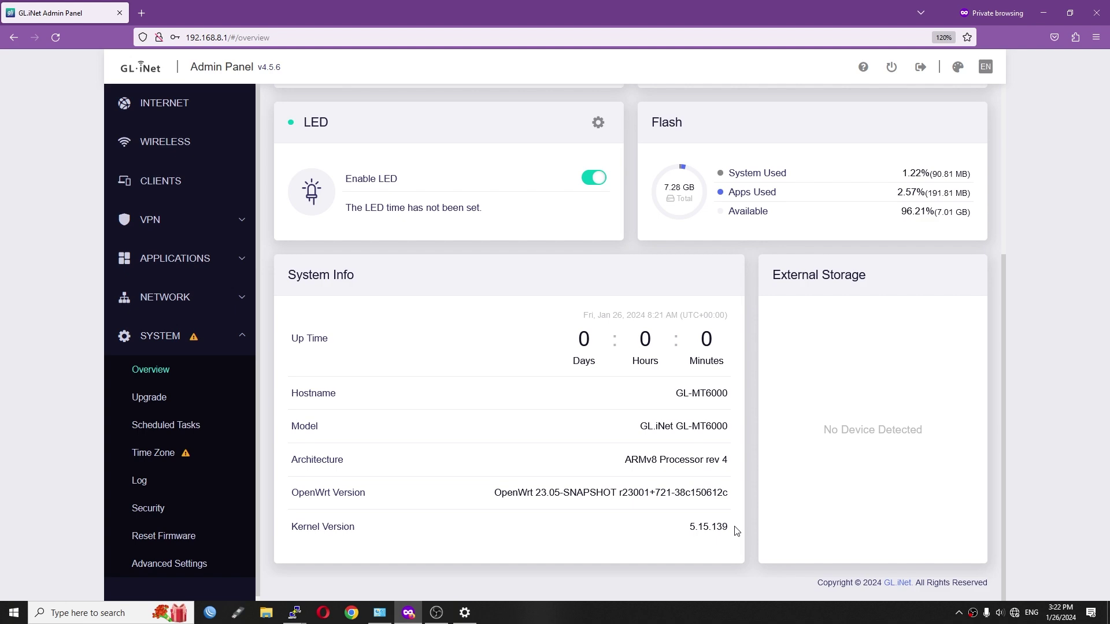
scroll(736, 531, up, 5)
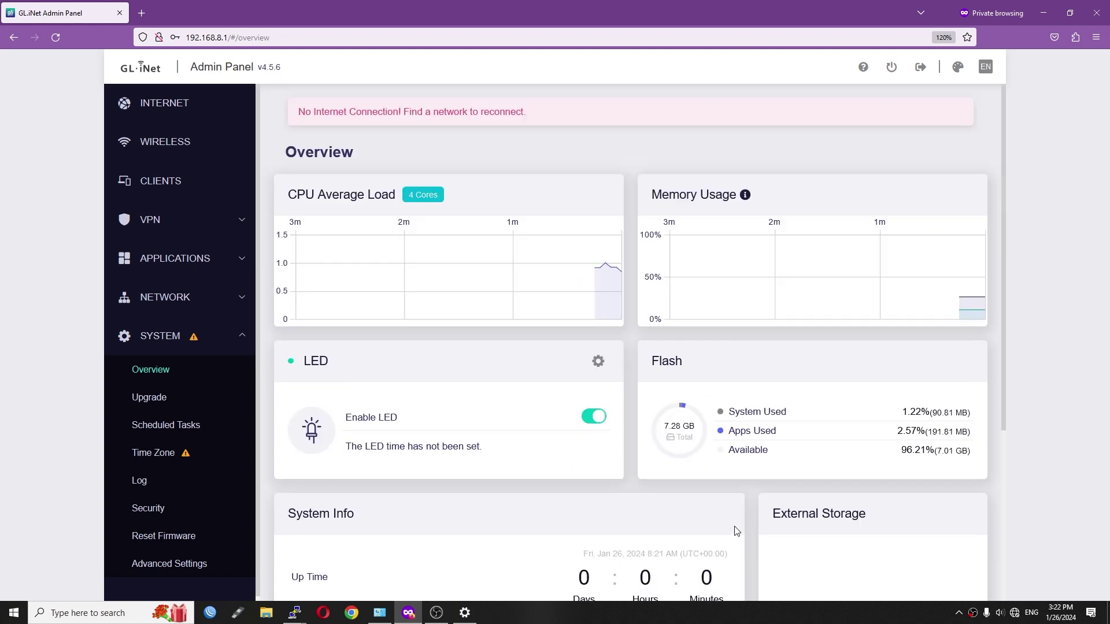
click(176, 106)
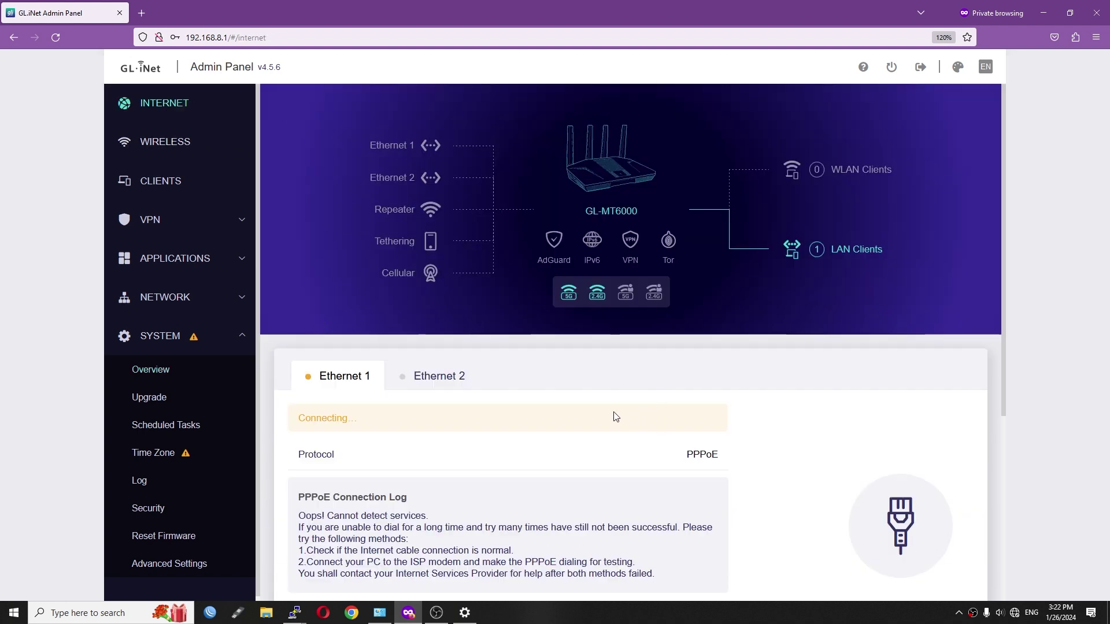
Step: Reload the Internet page and scroll through the Ethernet 1 PPPoE connection details
scroll(602, 412, down, 3)
scroll(573, 404, up, 3)
click(55, 34)
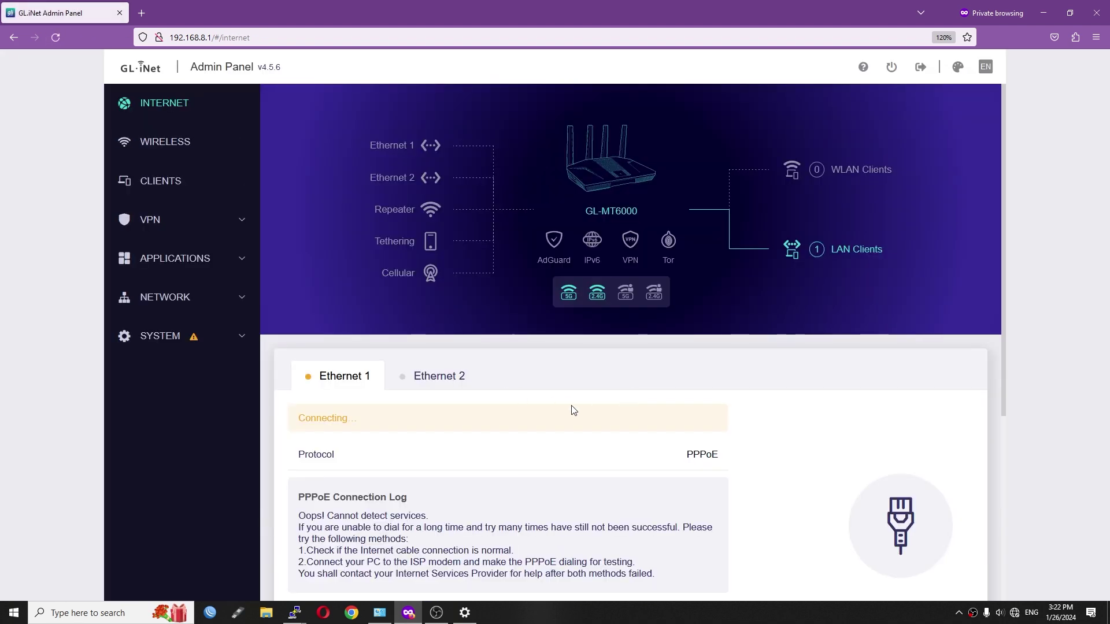
scroll(573, 408, down, 3)
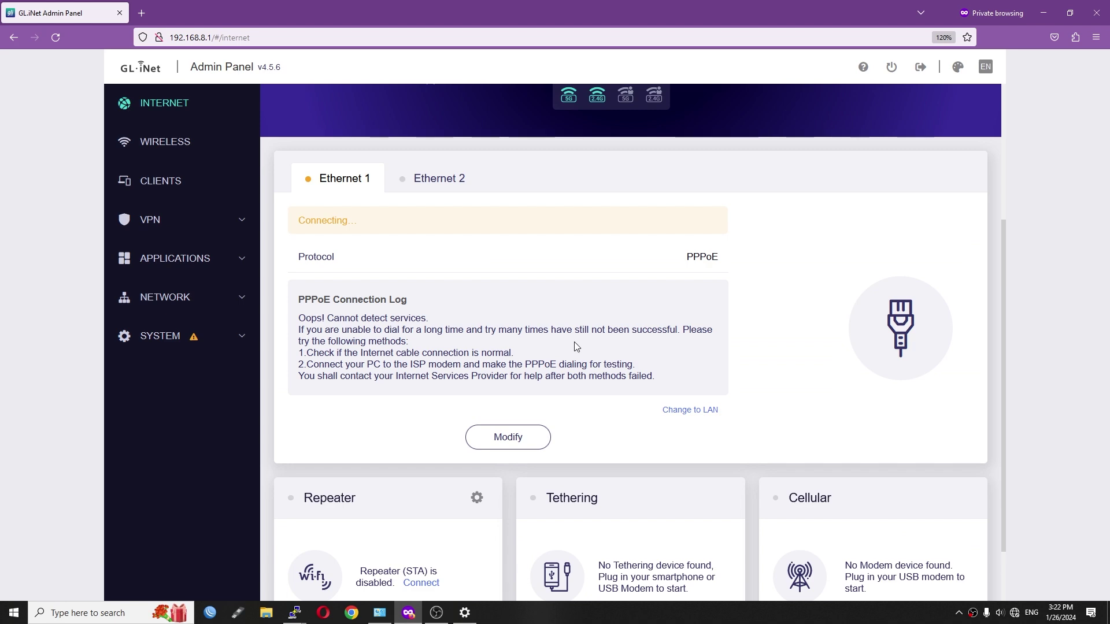
scroll(531, 310, up, 3)
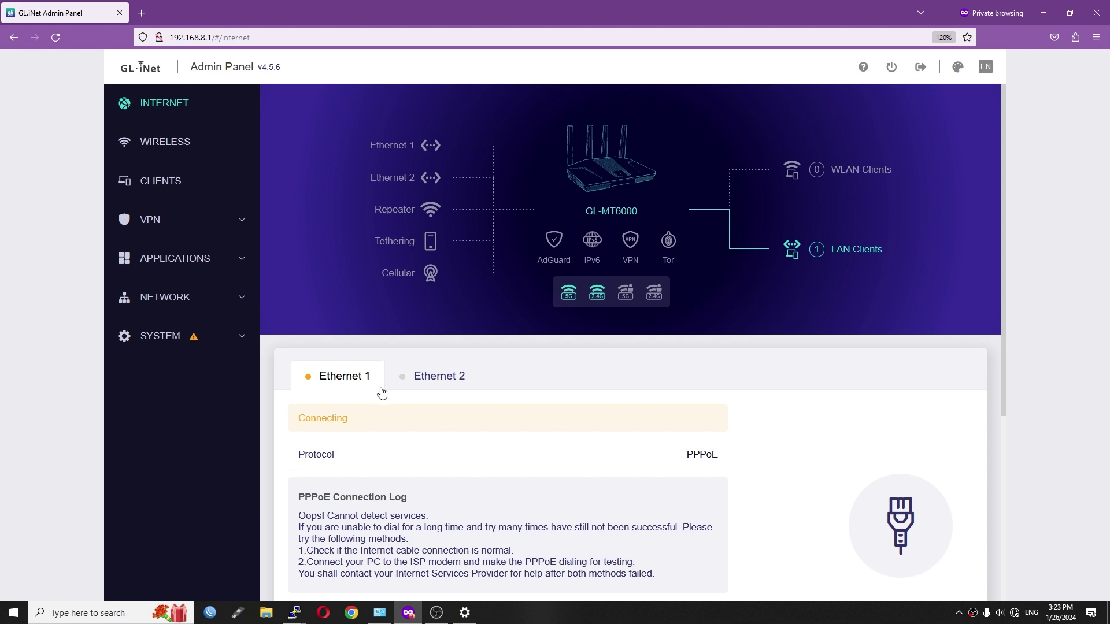
Step: Check the Ethernet 2 LAN port status, then go back to the Ethernet 1 details
click(414, 379)
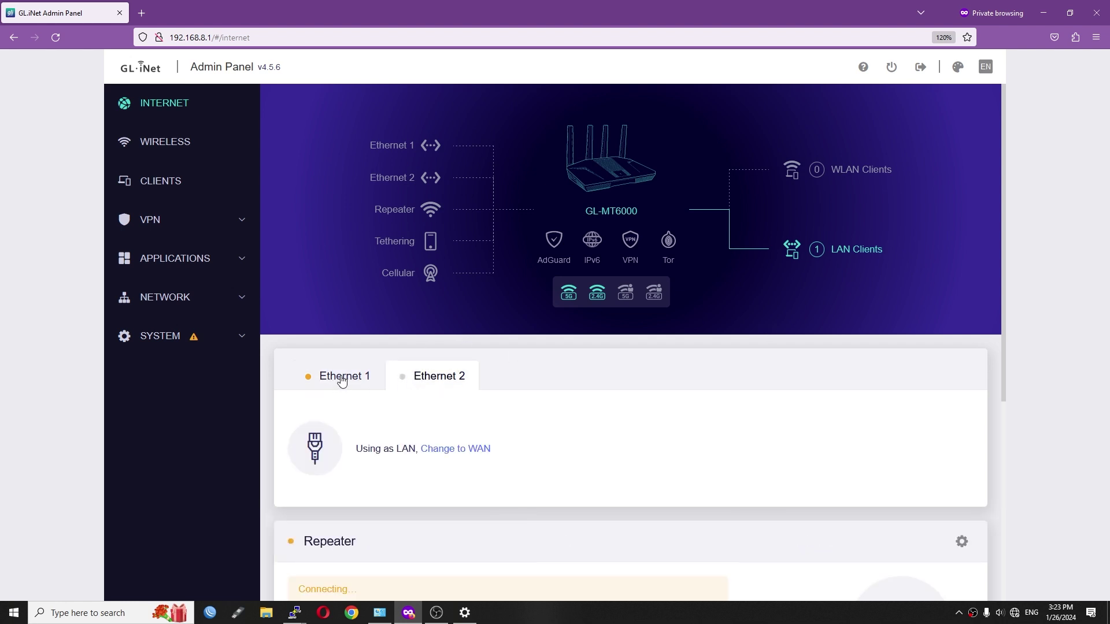
click(342, 379)
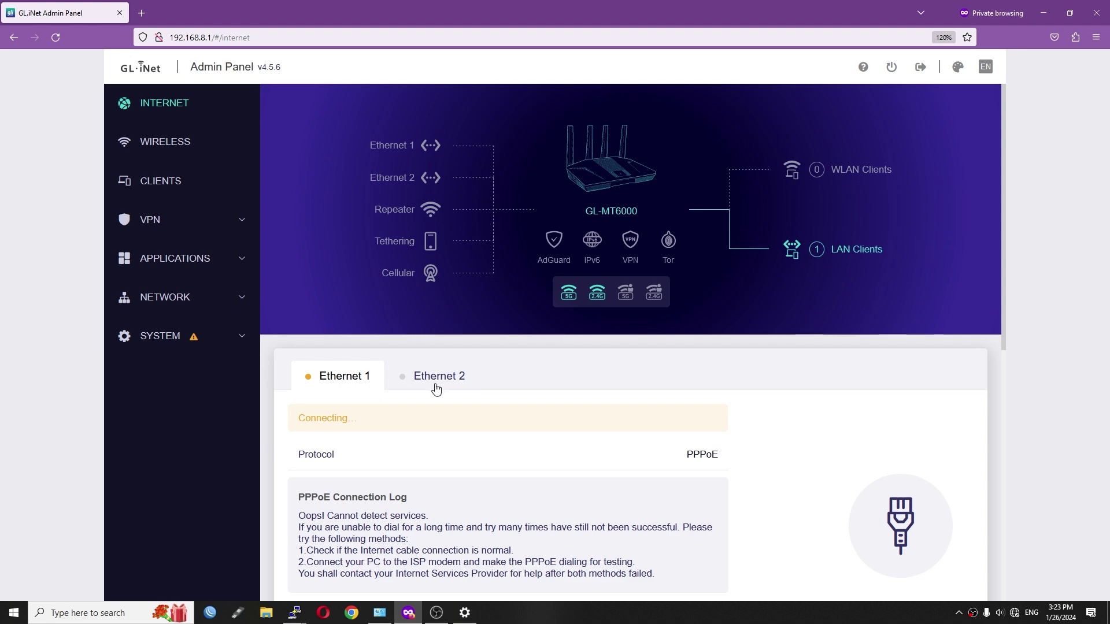
scroll(455, 384, down, 5)
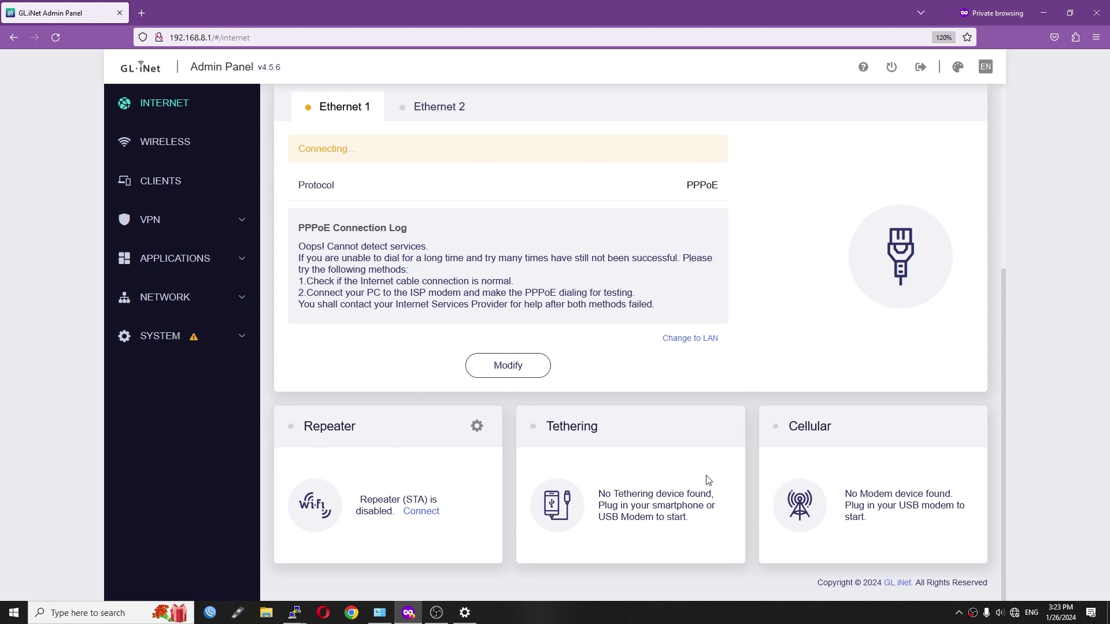
scroll(319, 241, up, 5)
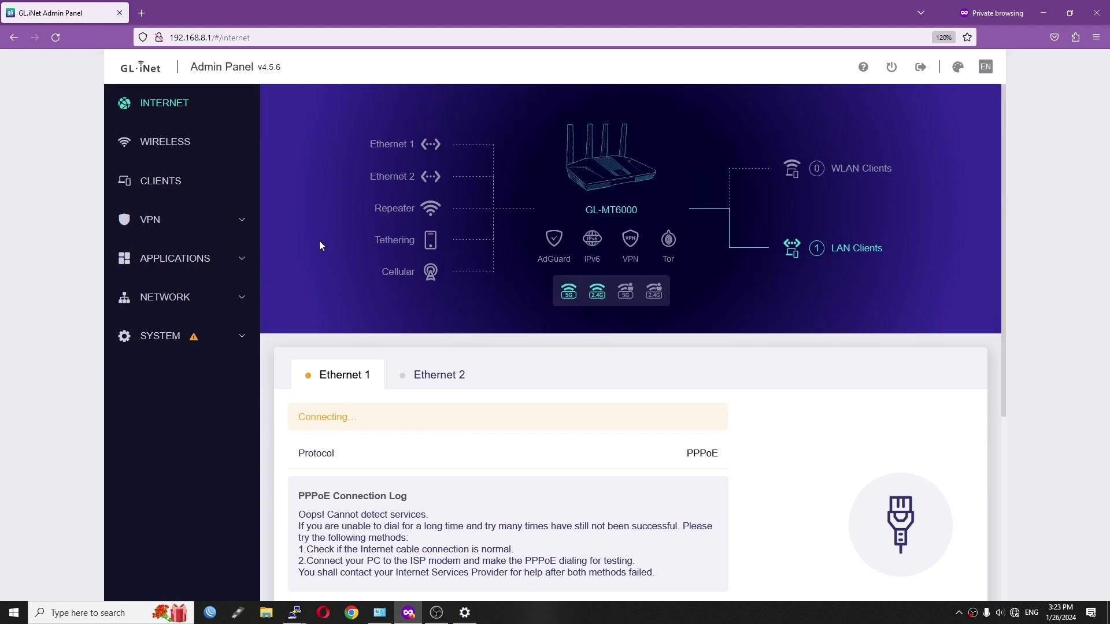
click(186, 148)
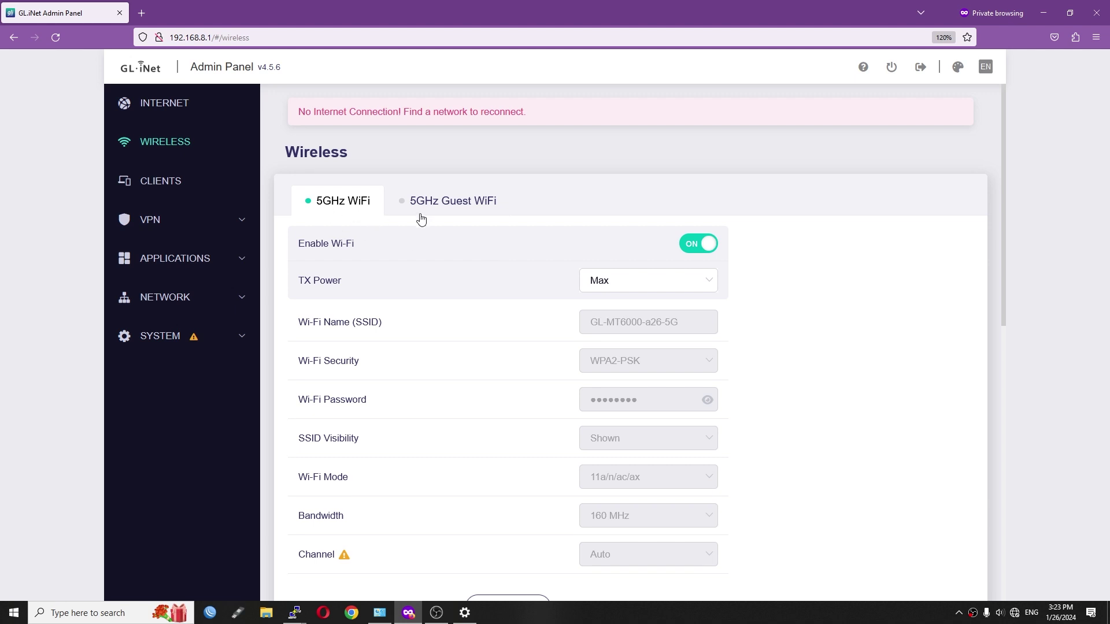
Step: View the 5GHz Guest WiFi settings, then bring up the Clients list with one online client
click(452, 212)
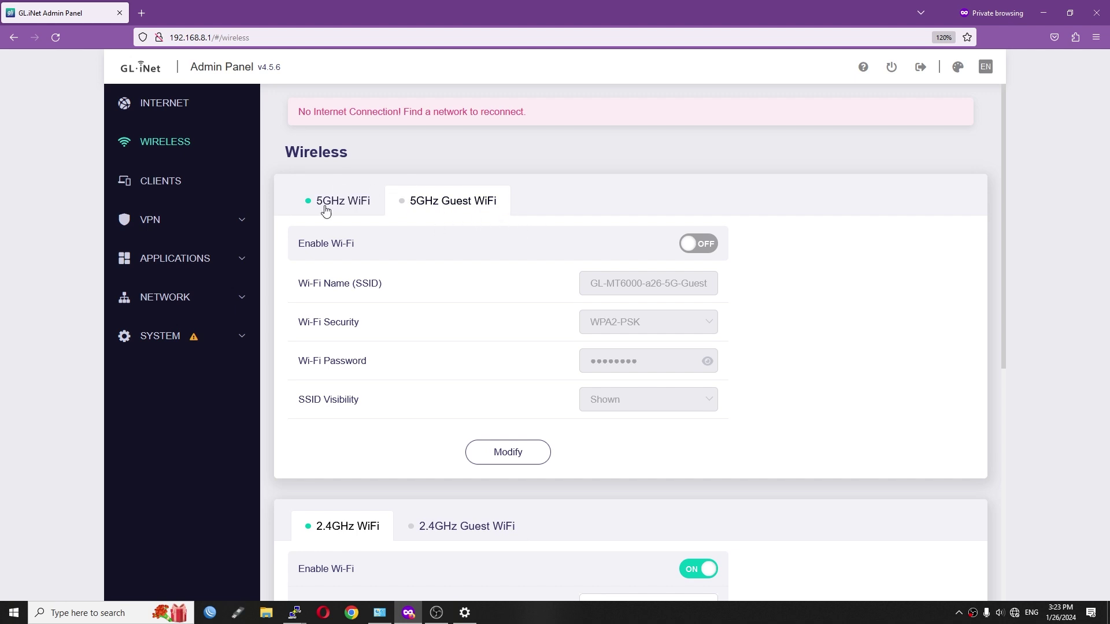
click(166, 183)
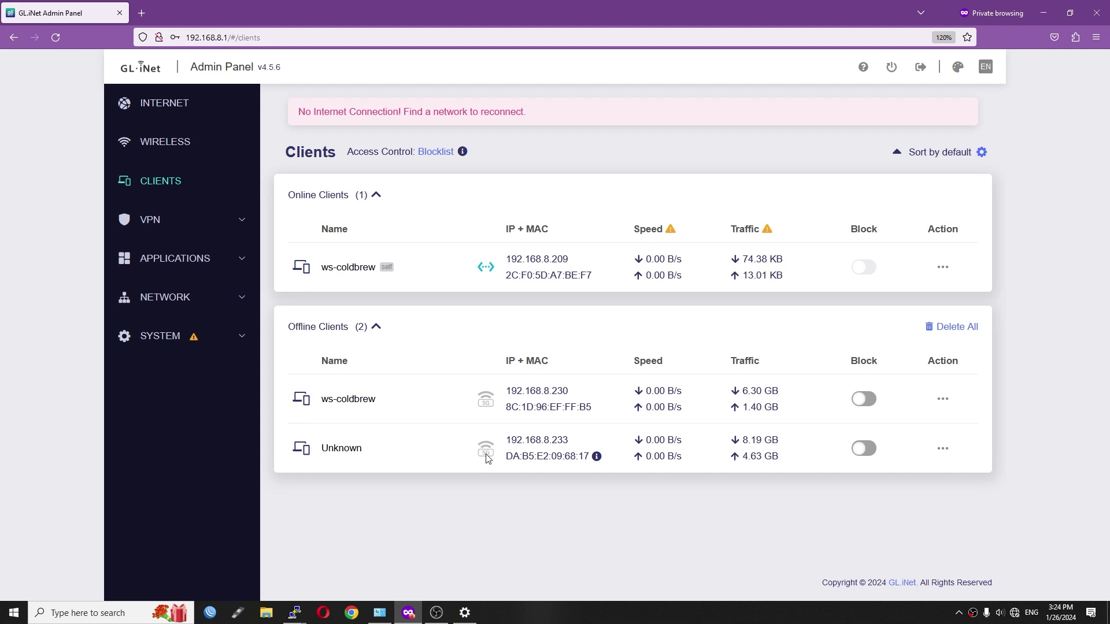
Step: Browse the VPN Dashboard, OpenVPN Client/Server and WireGuard Client/Server pages, ending on WireGuard Server
click(151, 220)
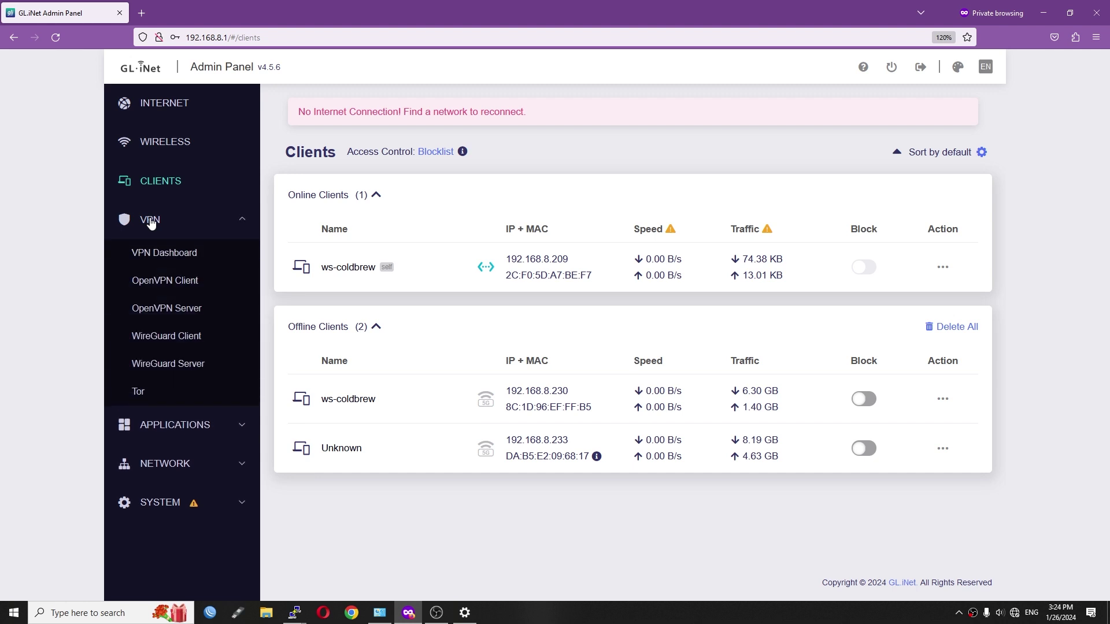
click(155, 254)
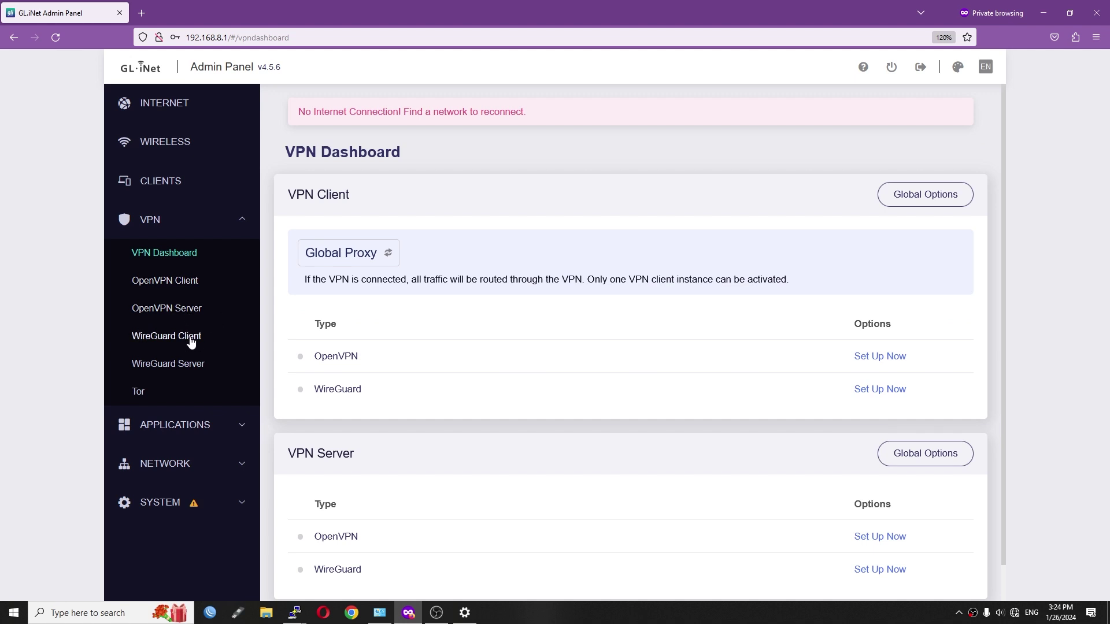
click(180, 281)
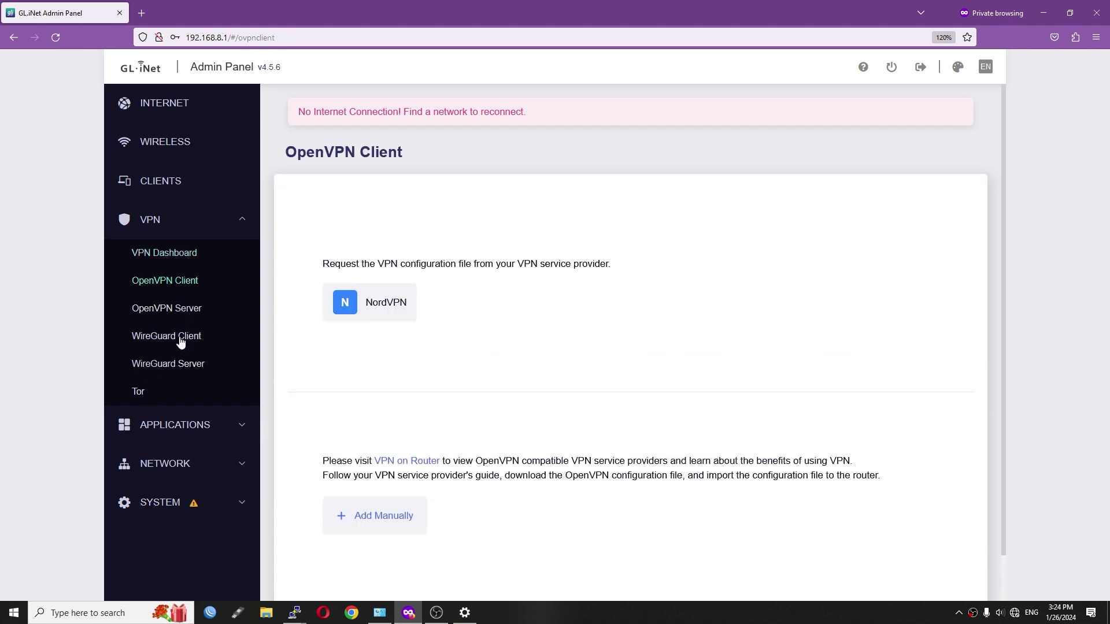
click(180, 315)
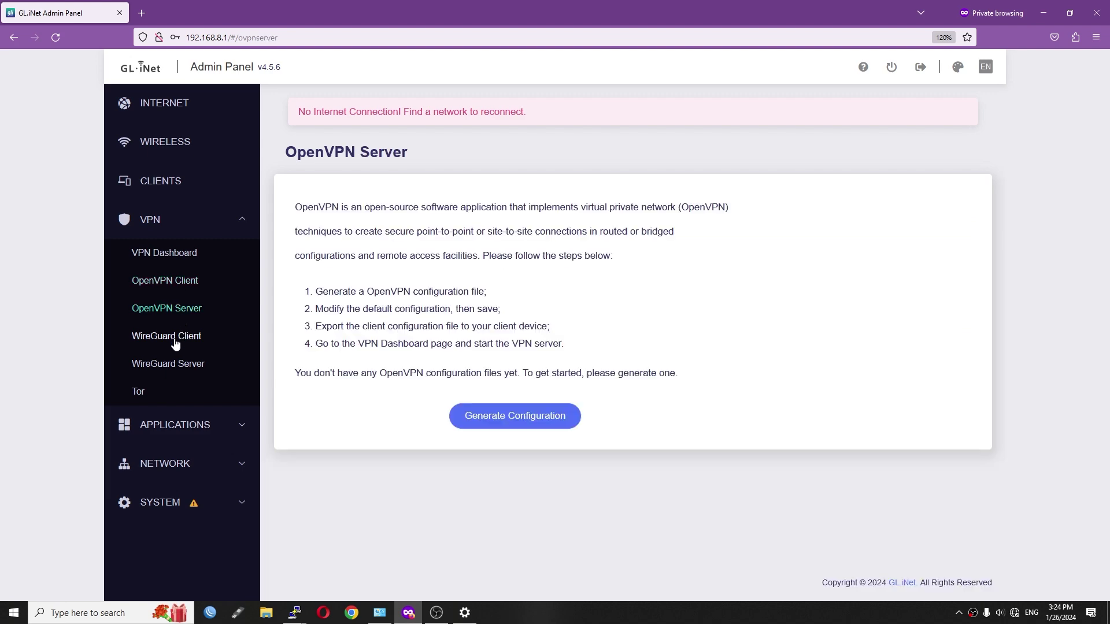
click(176, 344)
click(166, 367)
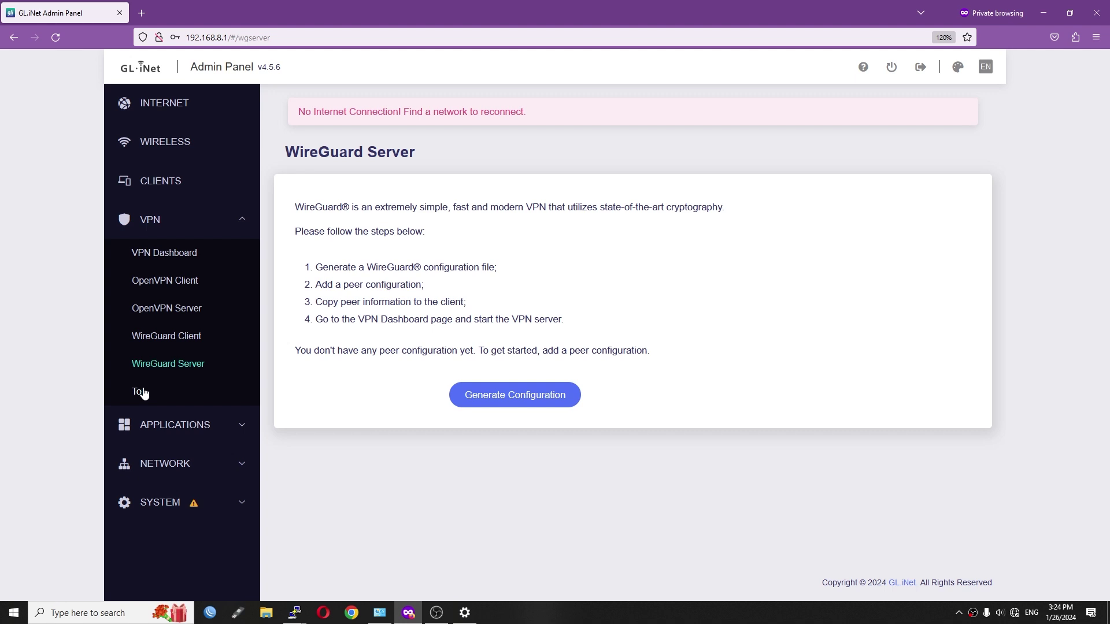
click(171, 425)
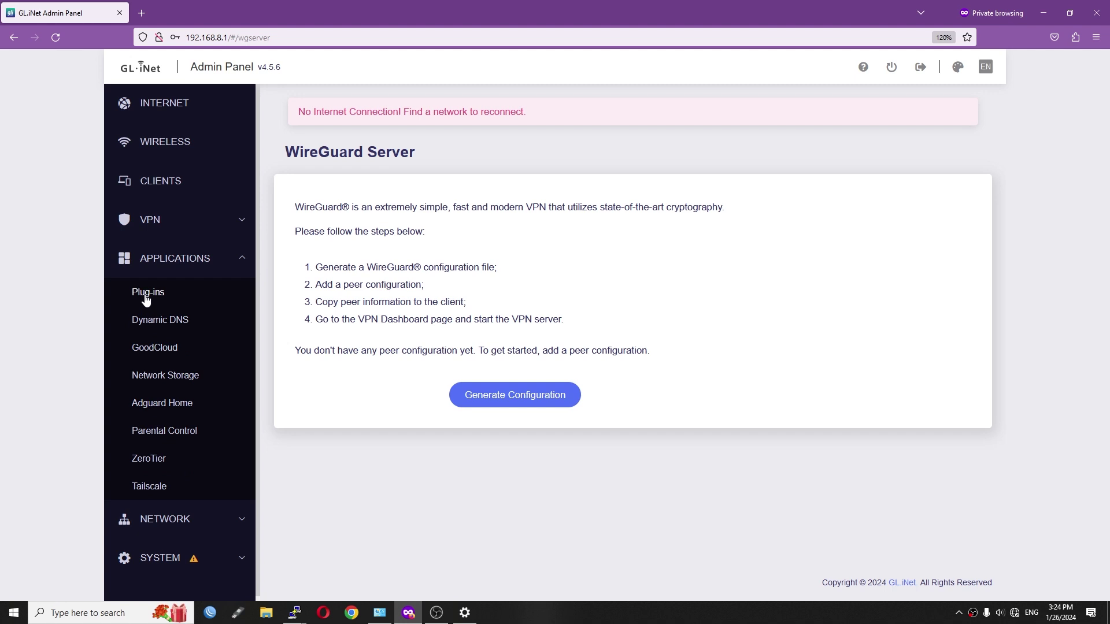
Step: Browse Plug-ins, Dynamic DNS, GoodCloud, Network Storage, AdGuard Home, Parental Control, ZeroTier and Tailscale pages
click(145, 296)
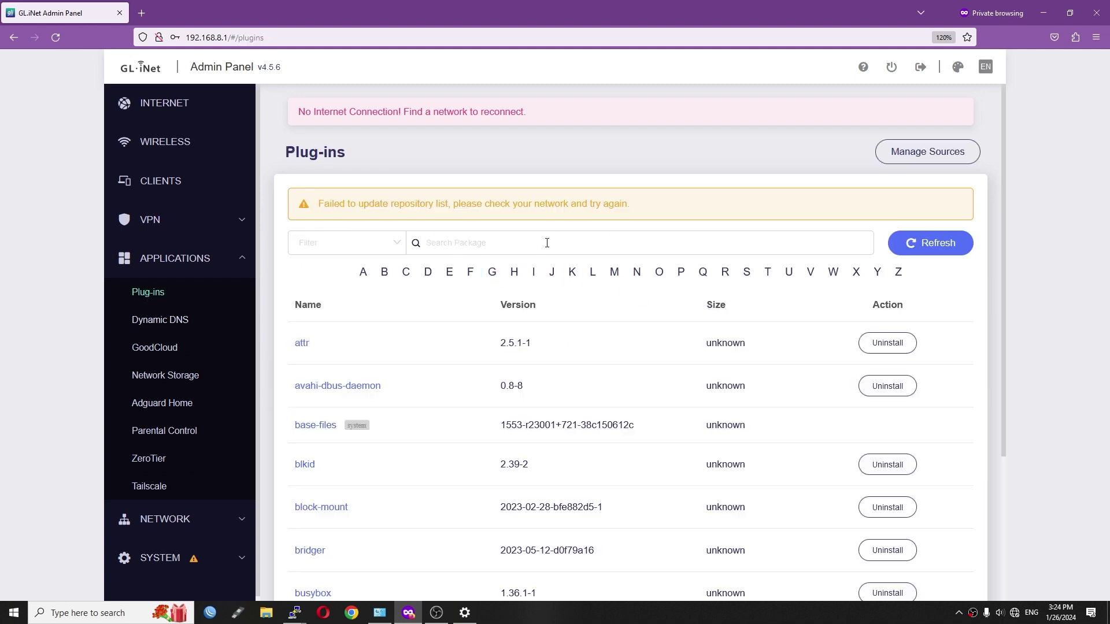
click(180, 324)
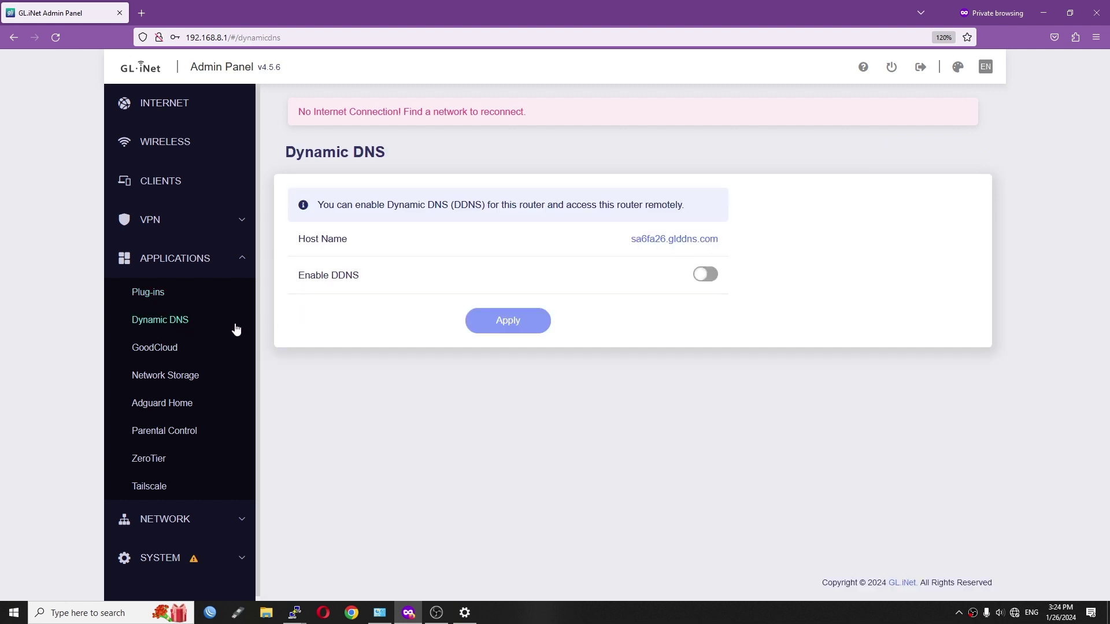
click(162, 354)
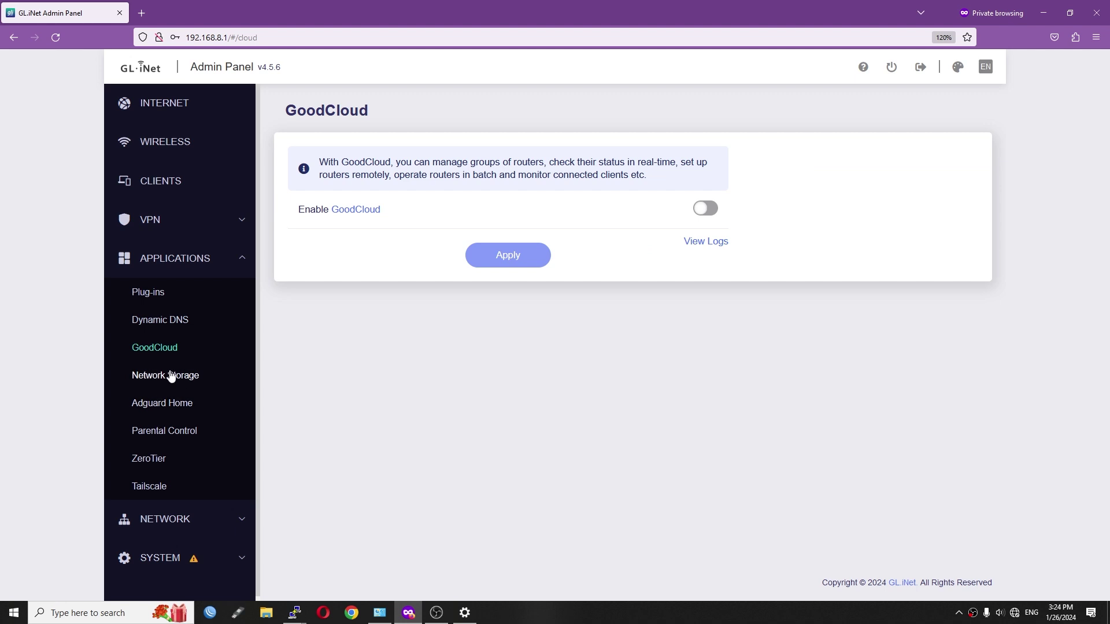
click(171, 376)
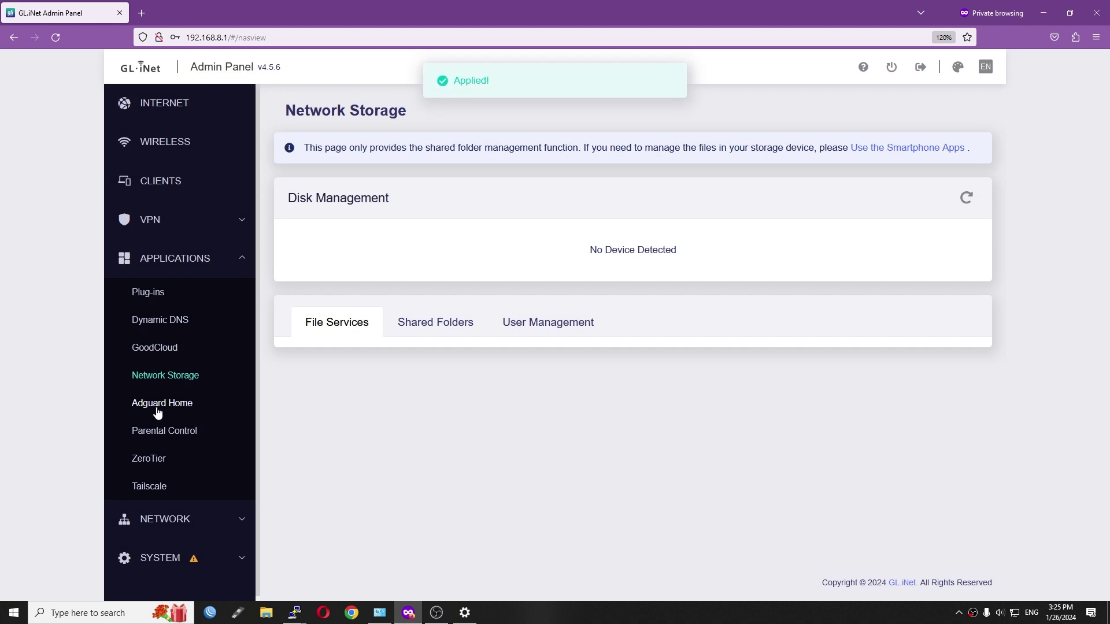
click(160, 409)
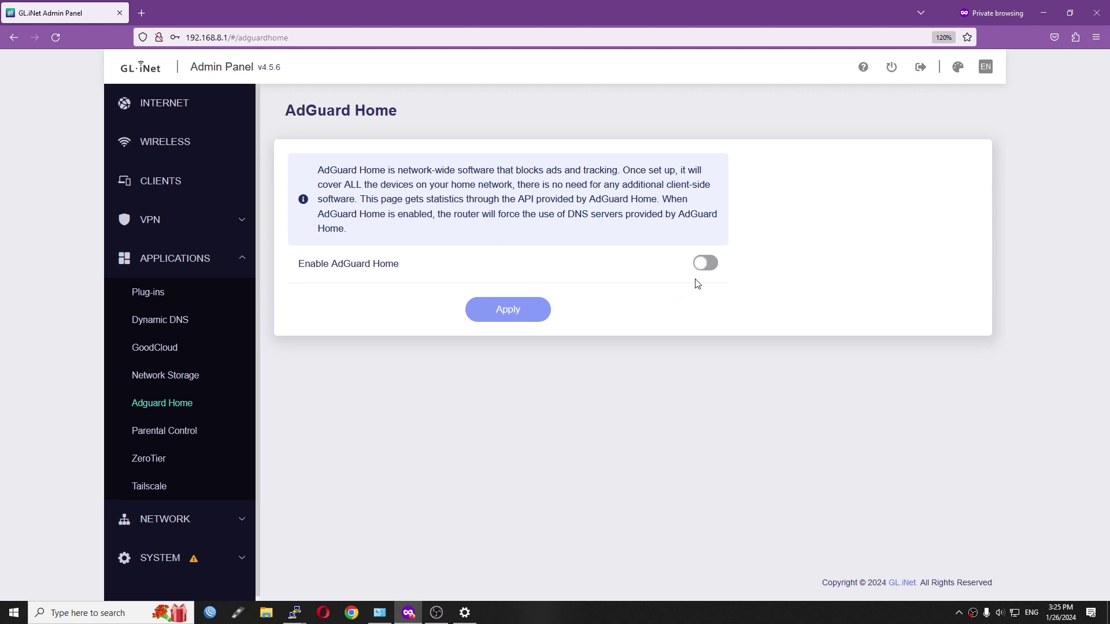
click(176, 432)
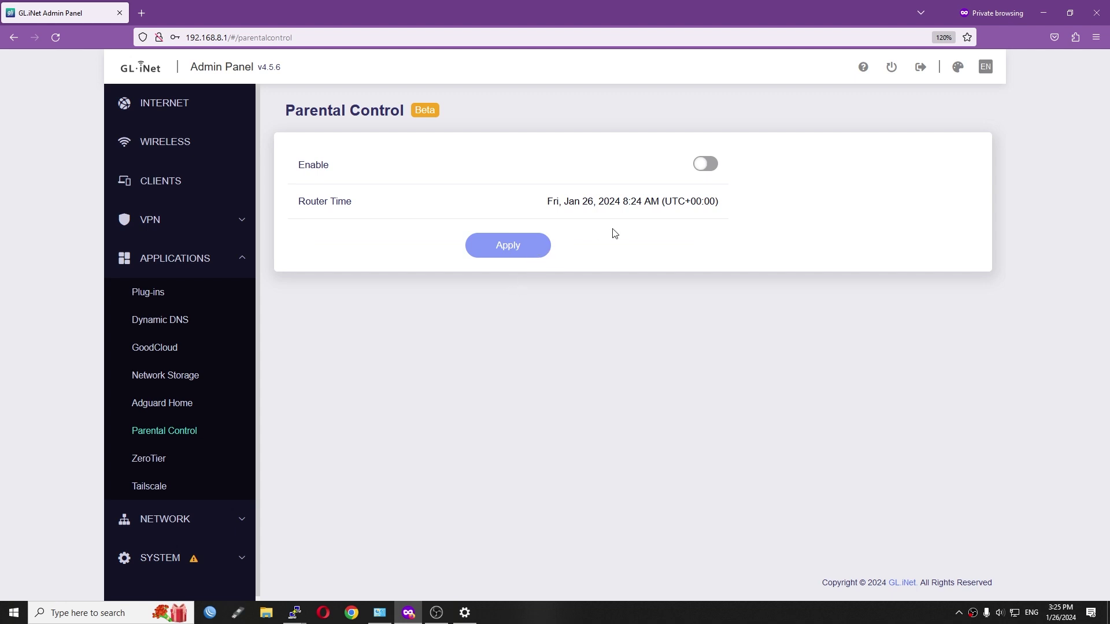
click(167, 462)
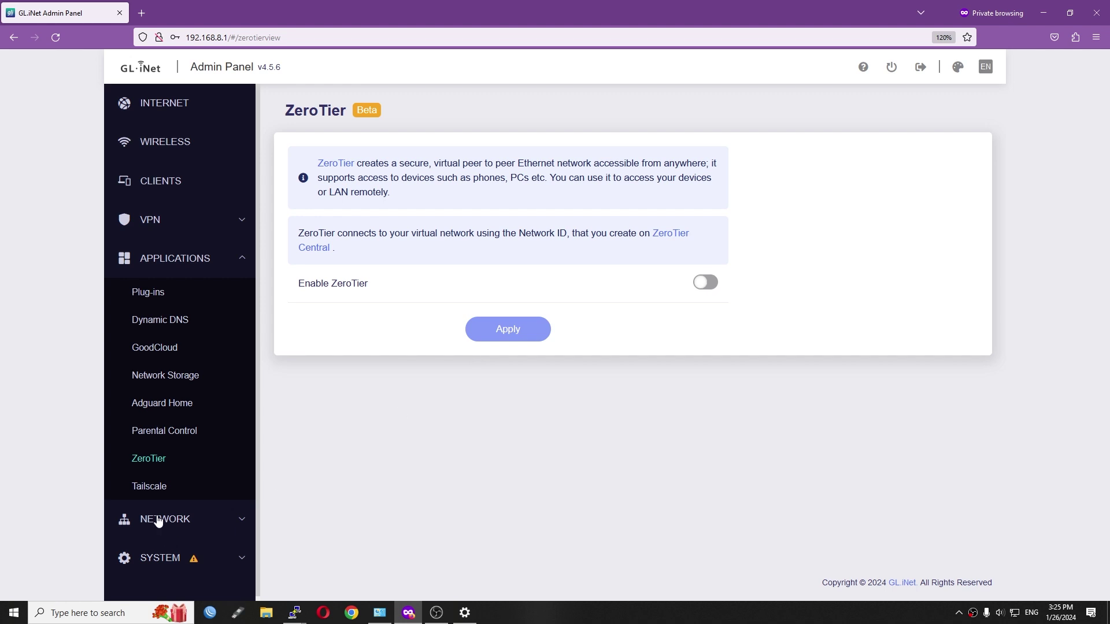
click(154, 490)
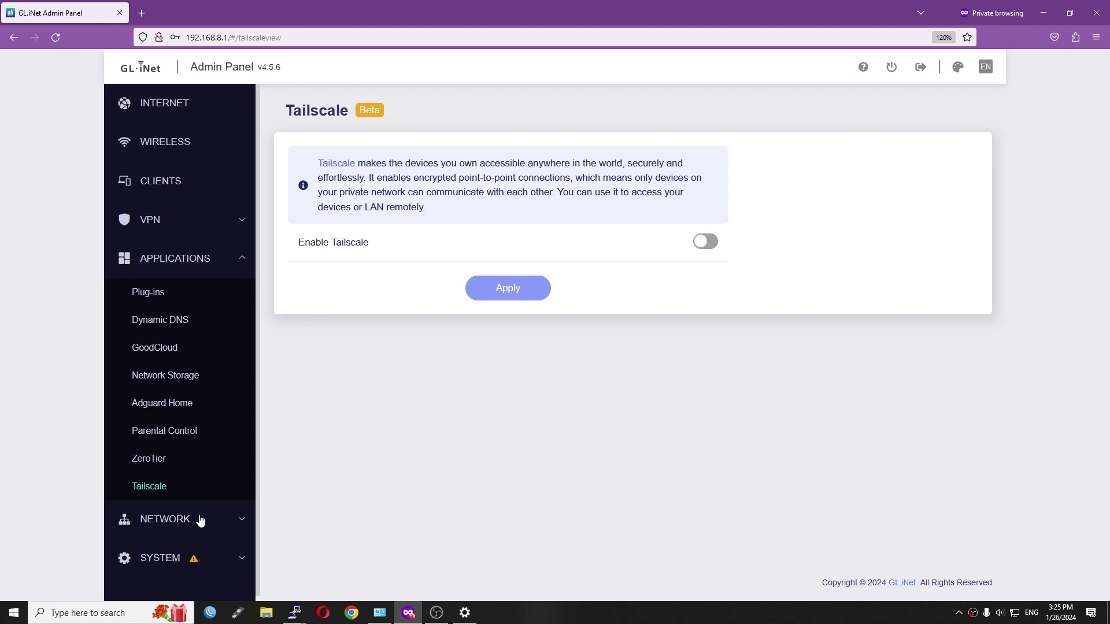
click(208, 525)
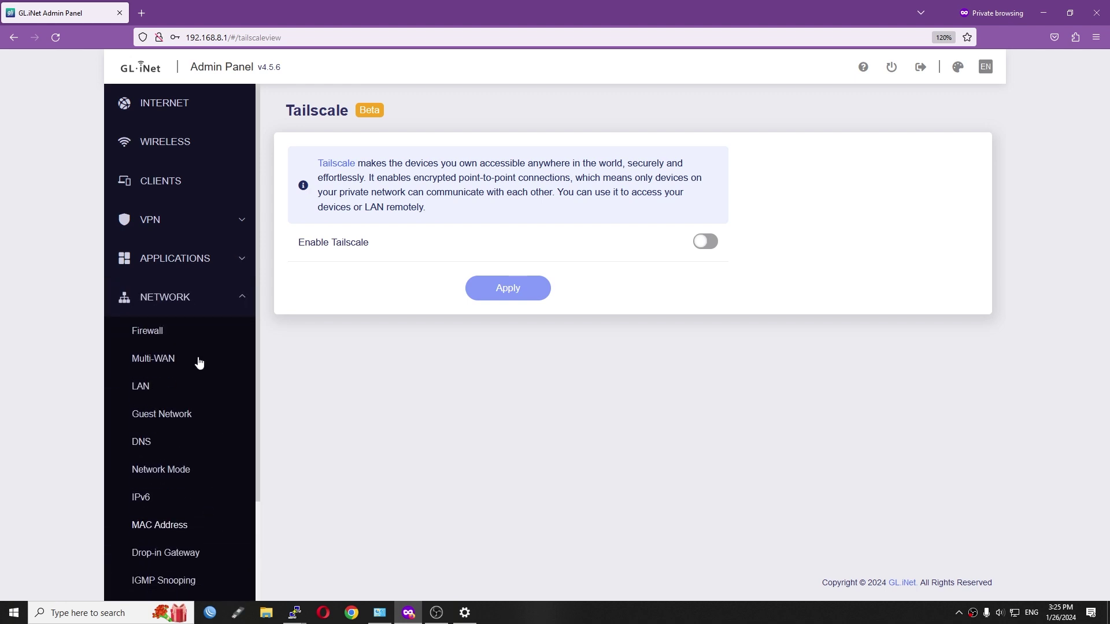
Step: In Firewall settings, start a new port forward rule and cancel it without saving
click(152, 334)
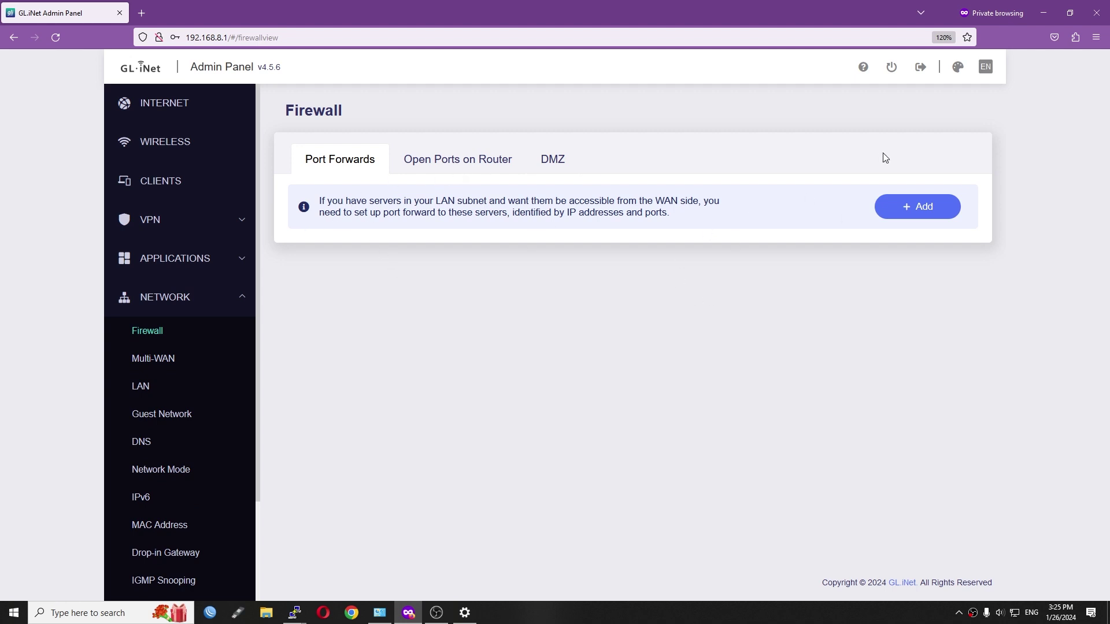
click(920, 209)
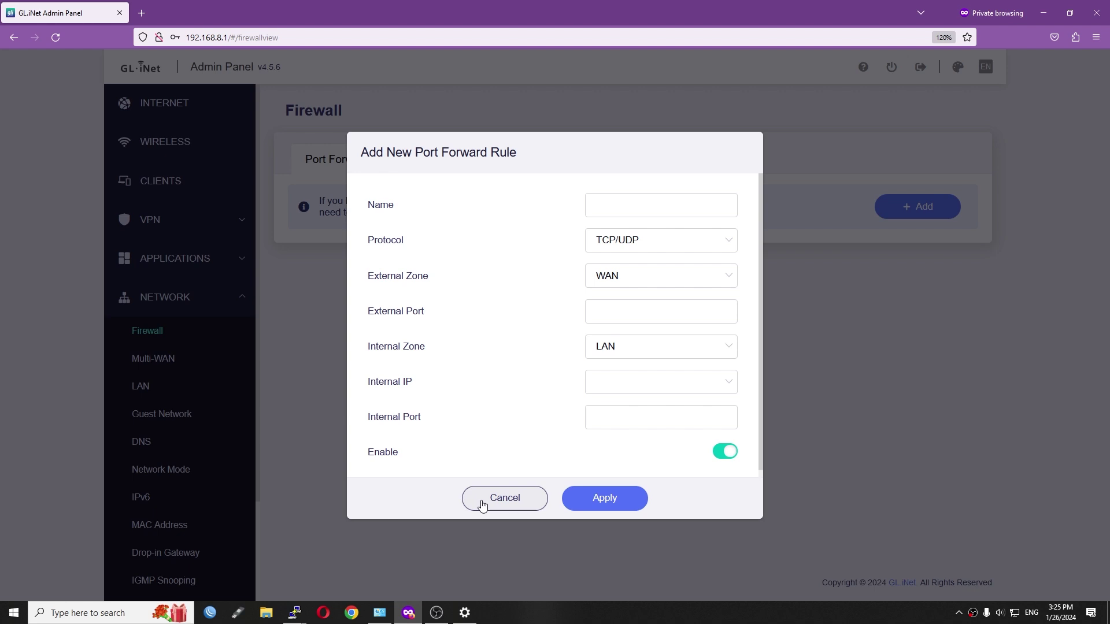
click(482, 504)
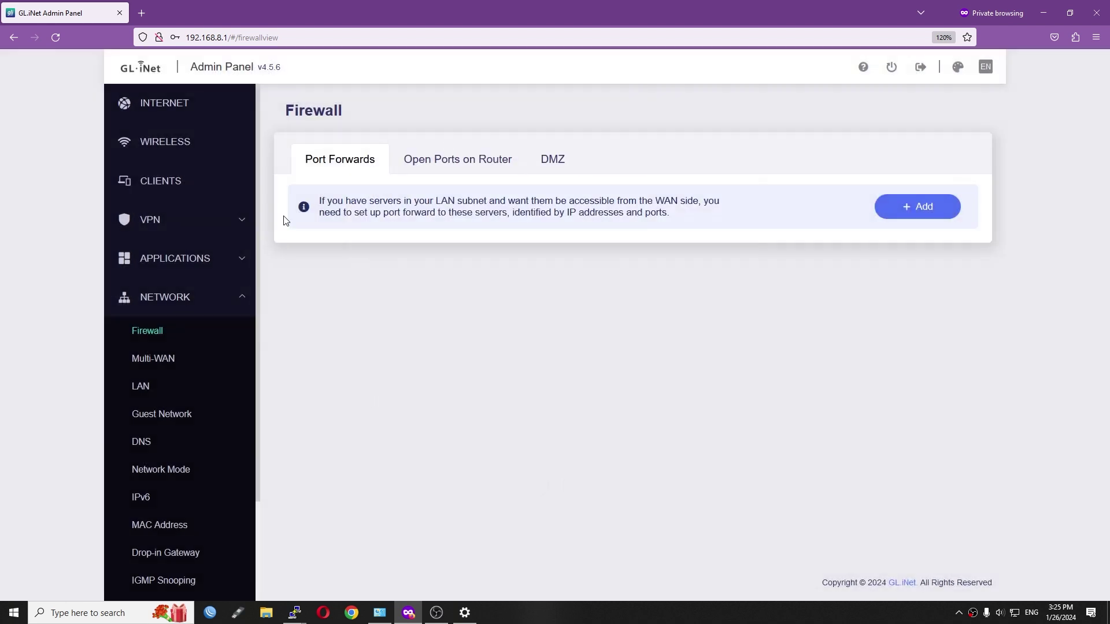
Step: View the Open Ports on Router and DMZ firewall settings
click(454, 162)
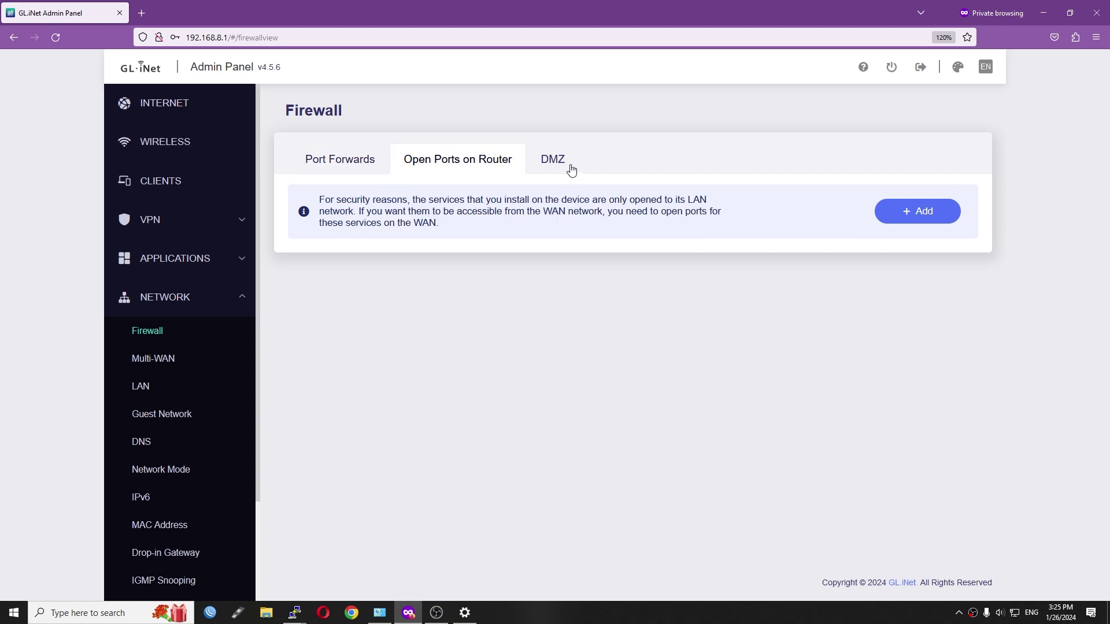
click(565, 171)
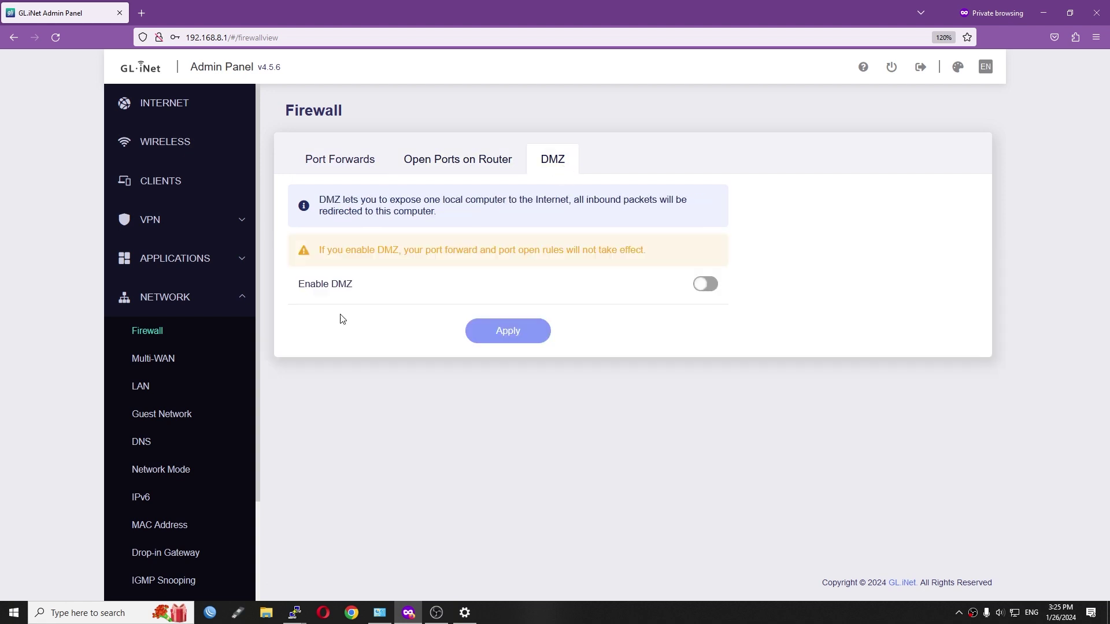
click(181, 370)
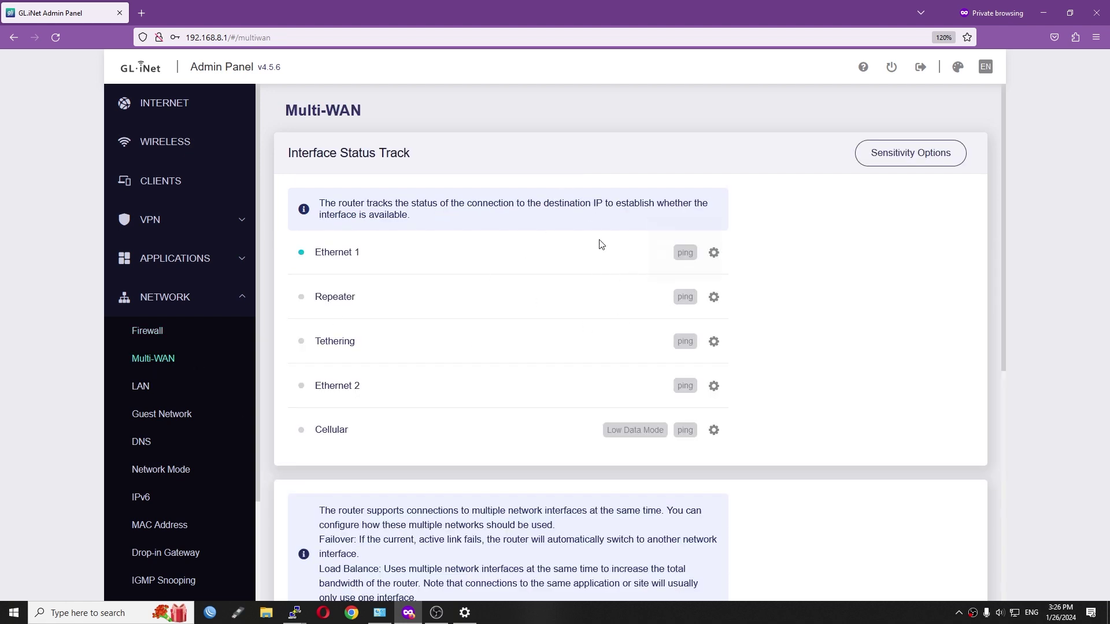
Step: Review the Multi-WAN, LAN, Guest Network and DNS pages, including the DNS Mode options
mouse_move(693, 261)
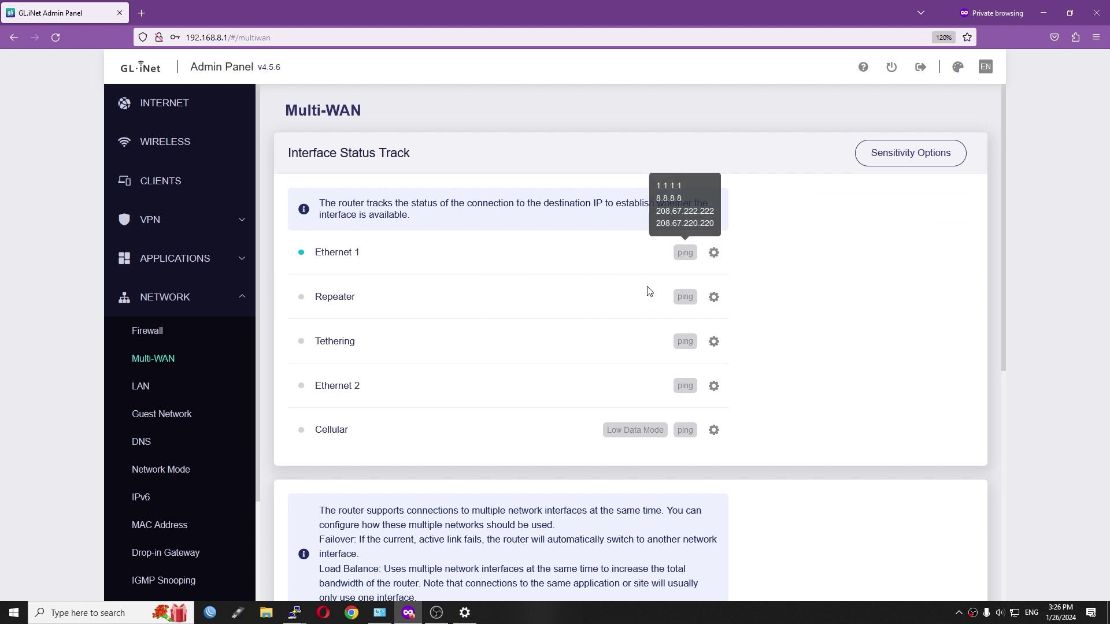
click(169, 390)
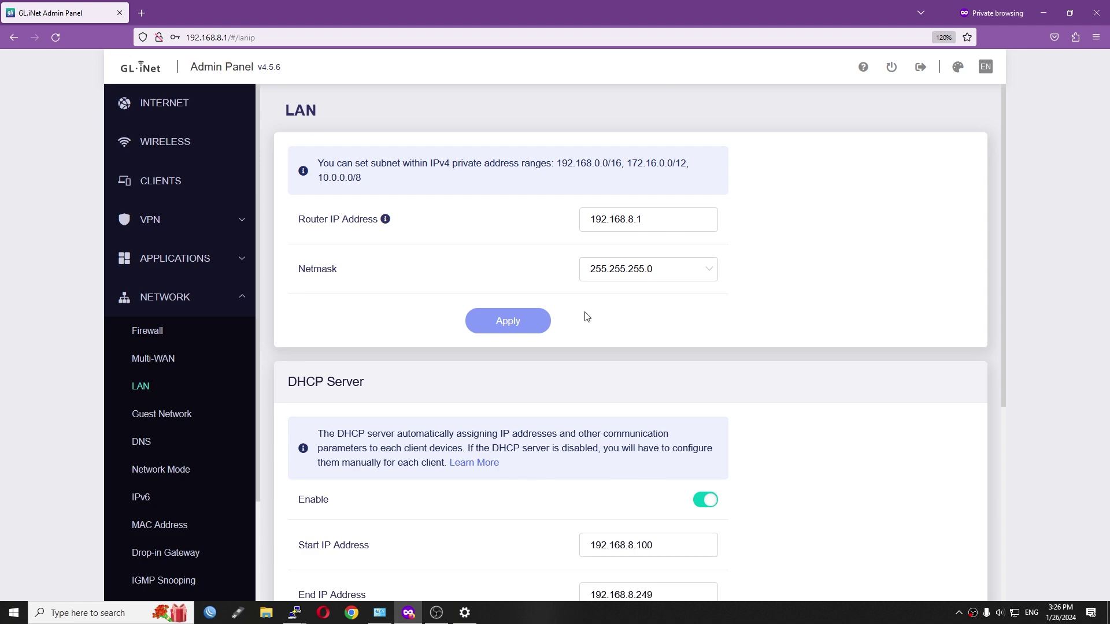
scroll(689, 364, down, 2)
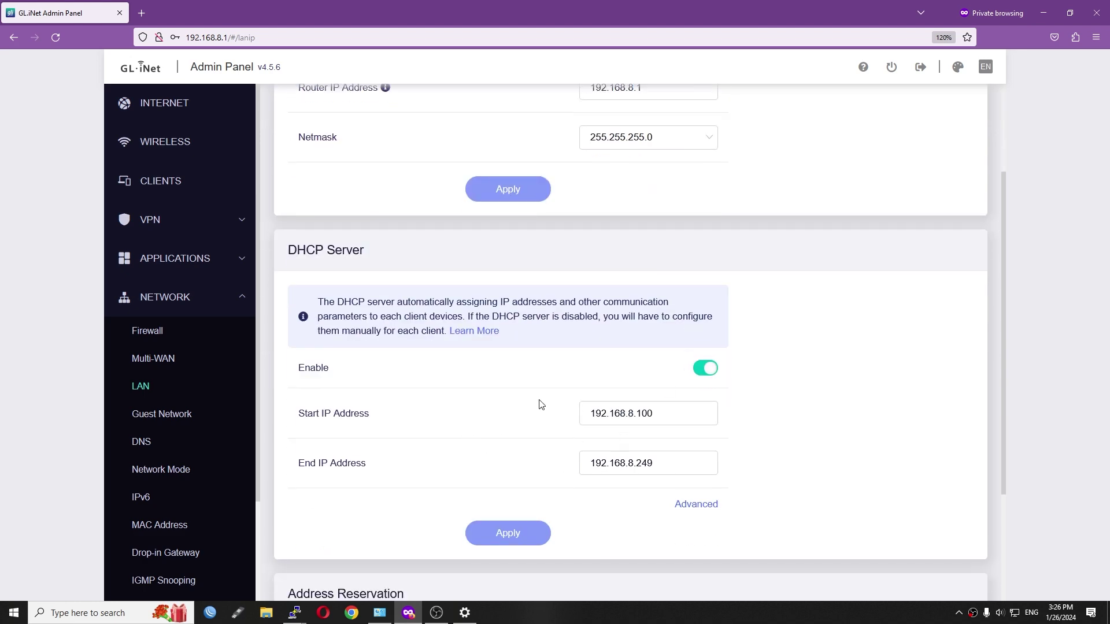
click(164, 415)
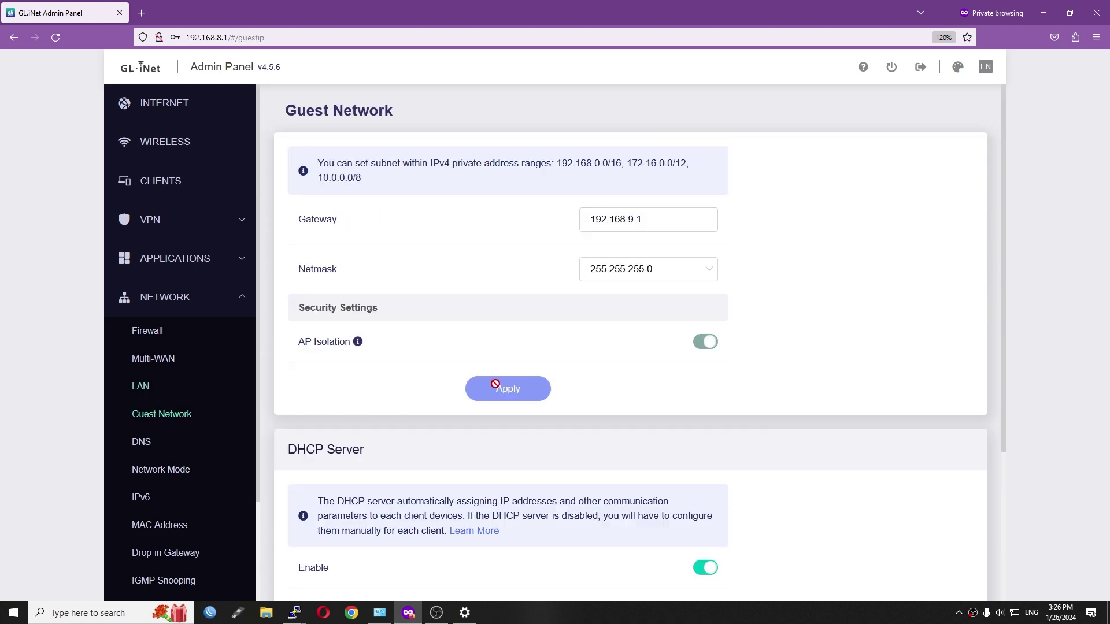
click(155, 444)
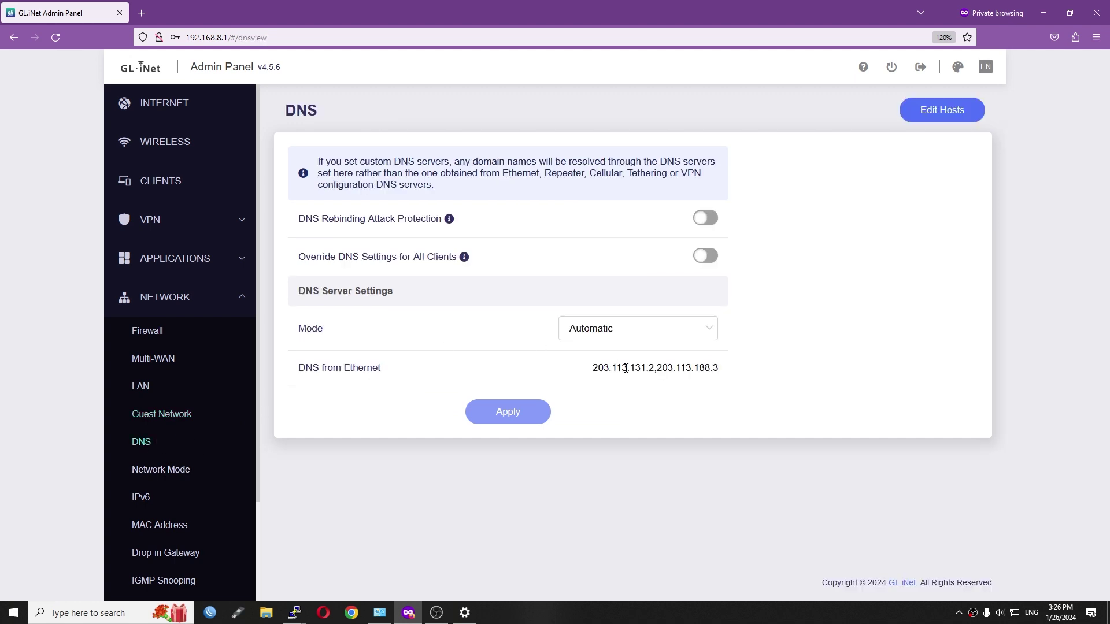
click(566, 336)
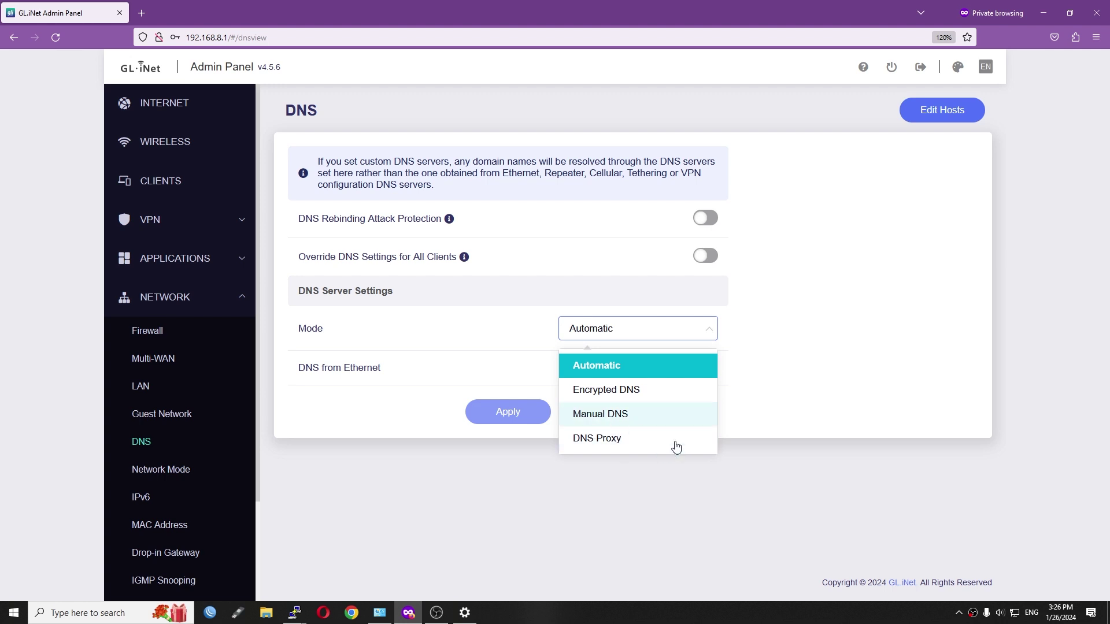
click(186, 474)
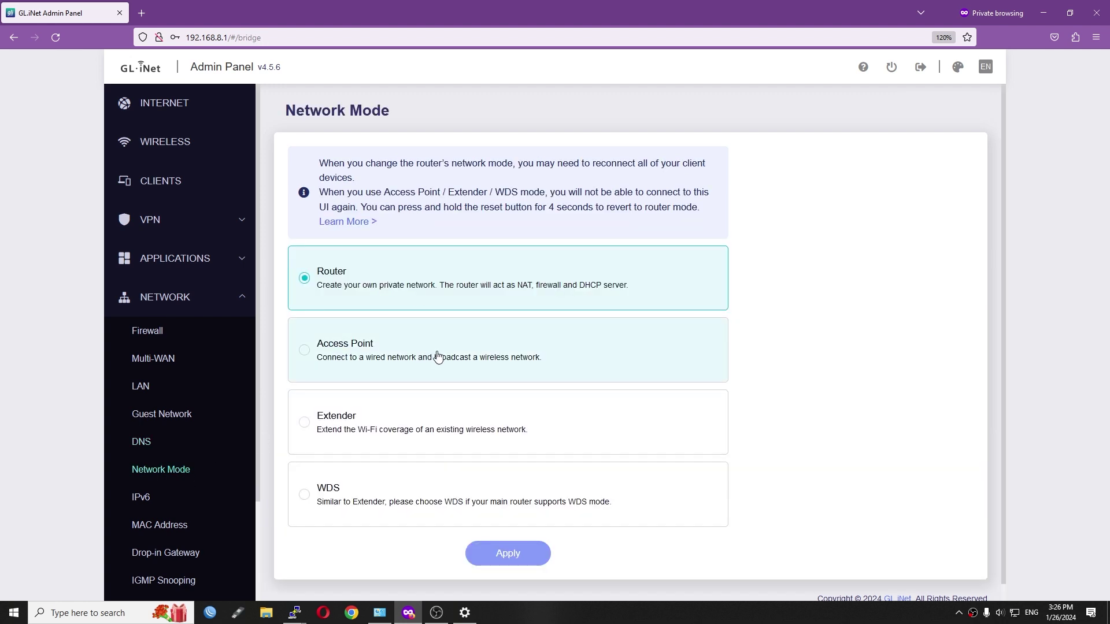
Step: Step through the IPv6, MAC Address, Drop-in Gateway, IGMP Snooping, Network Acceleration and NAT Settings pages
scroll(405, 480, down, 1)
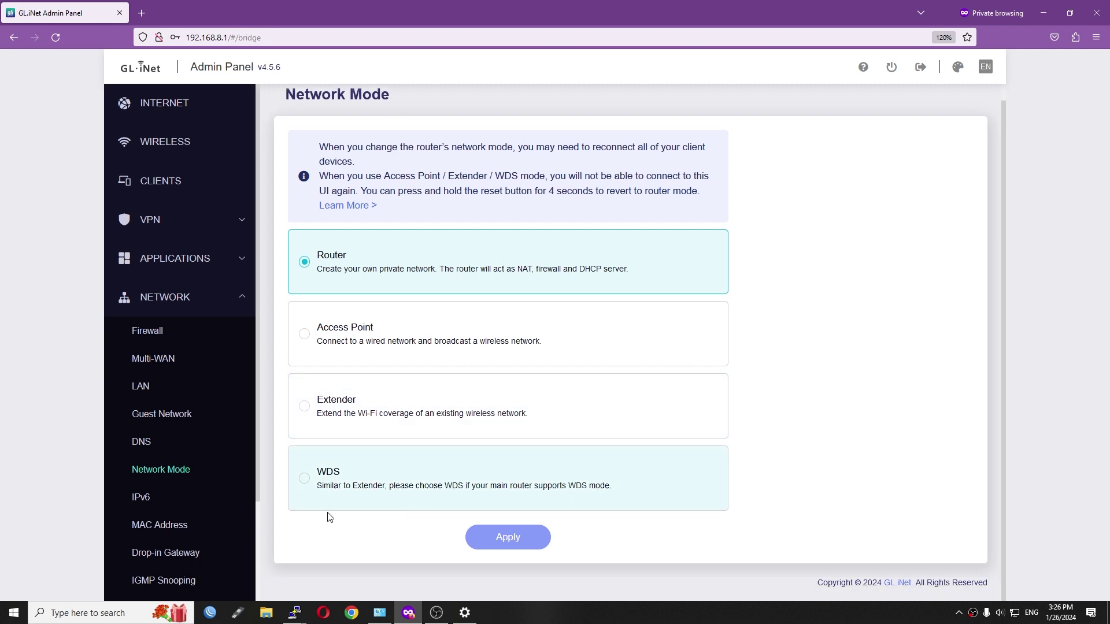
click(165, 500)
scroll(166, 503, down, 2)
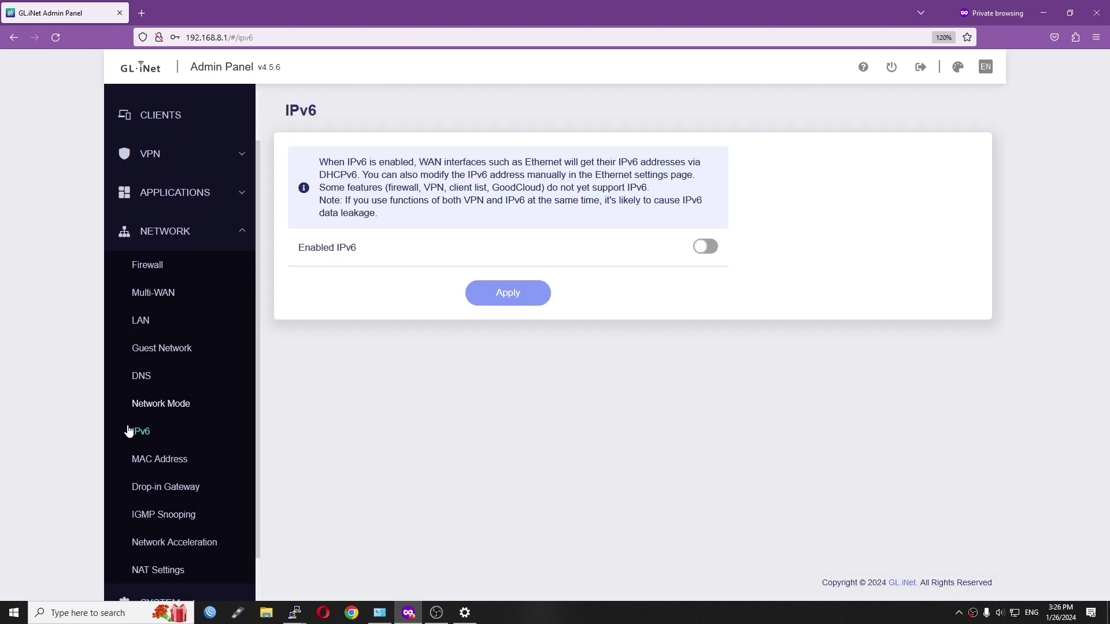
scroll(174, 463, down, 1)
click(196, 413)
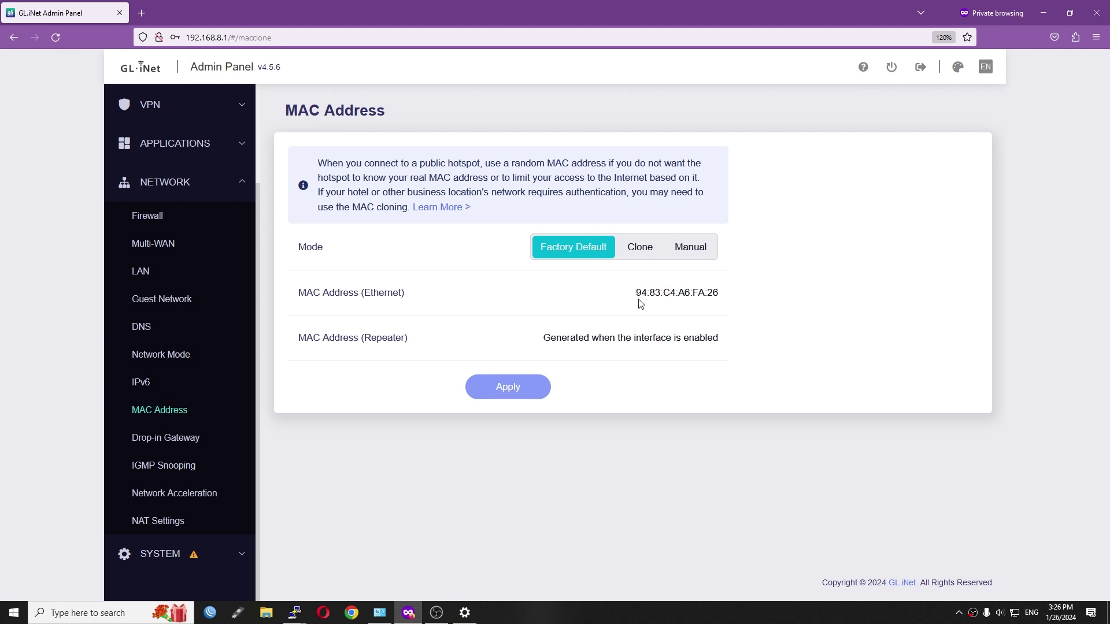
click(155, 444)
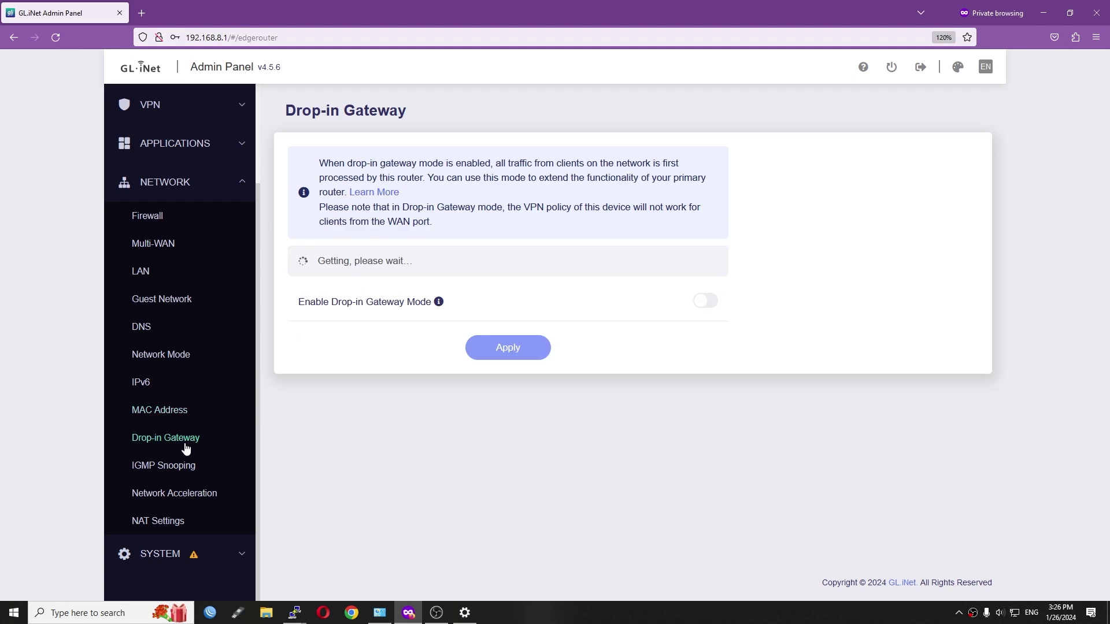
click(177, 468)
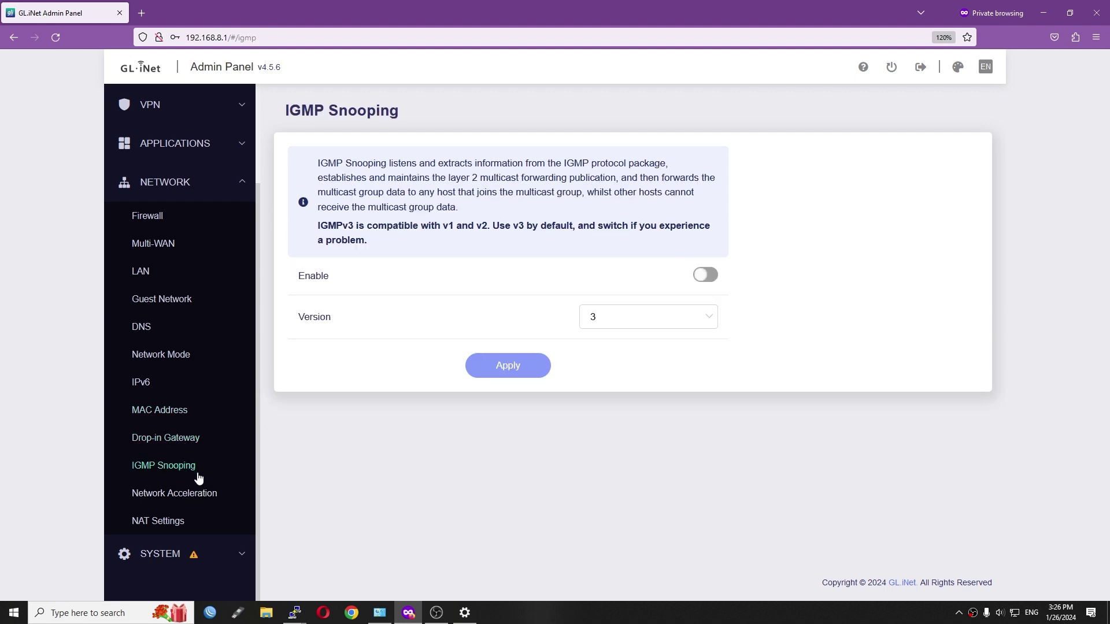
click(191, 503)
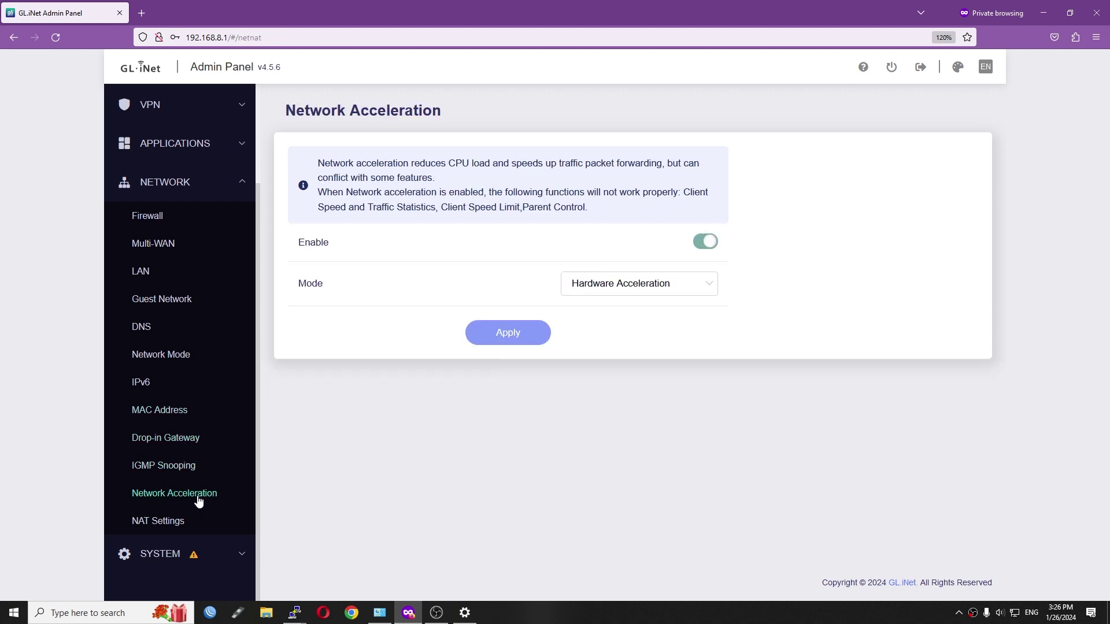
click(168, 523)
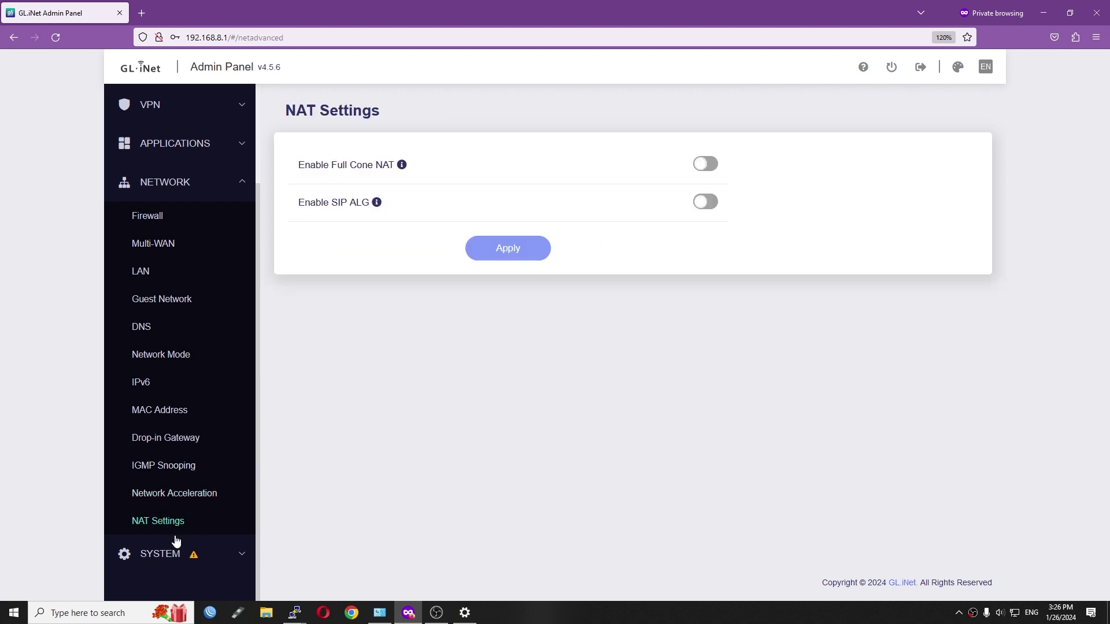
click(169, 558)
Step: Check the System Overview info, including the 7.28 GB flash total, then confirm firmware 4.5.6 is current
click(168, 365)
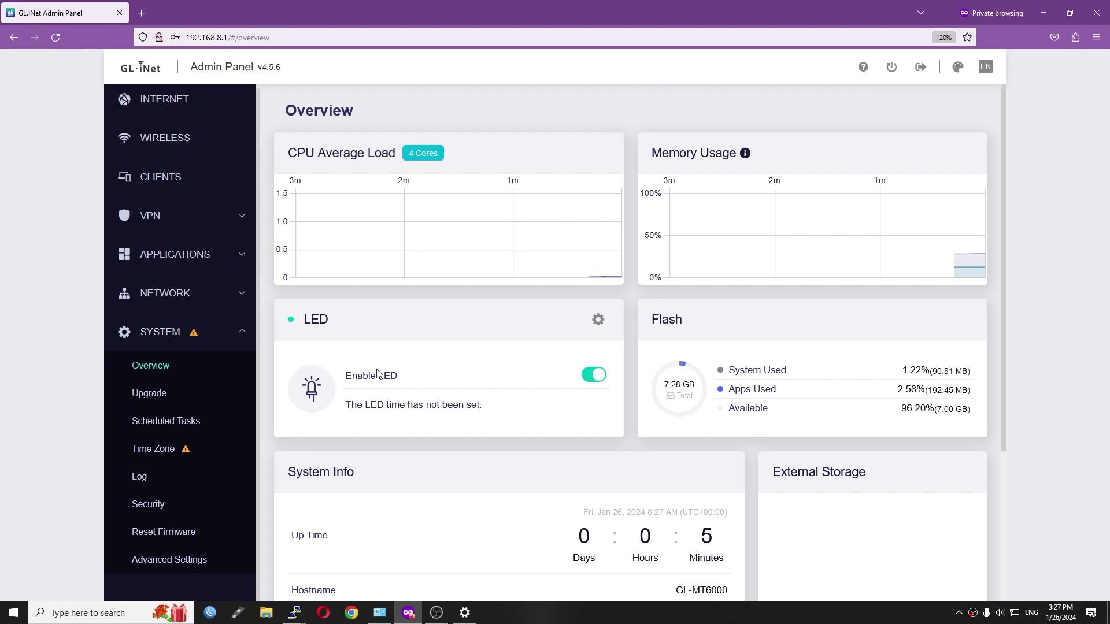
drag(667, 385, 685, 385)
click(700, 389)
scroll(700, 389, down, 3)
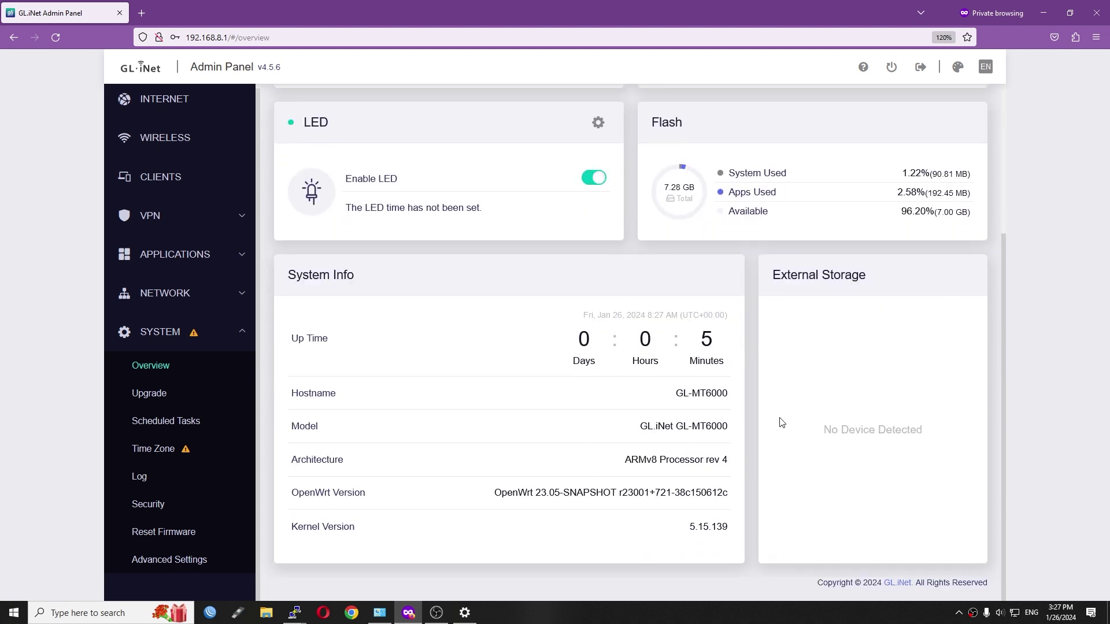
click(149, 393)
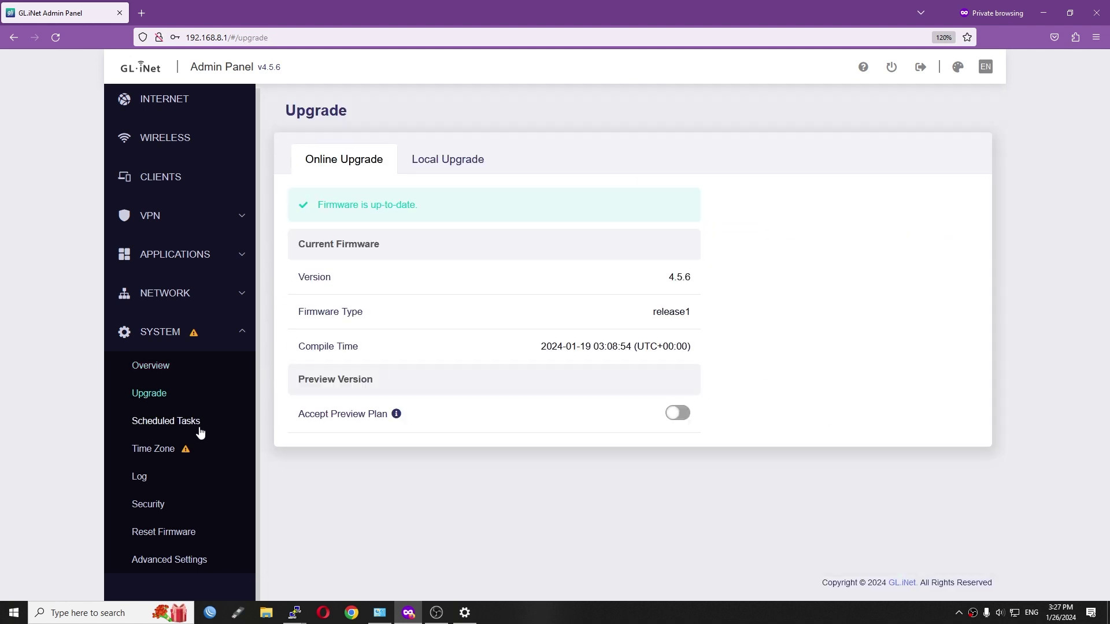
Step: Browse the Scheduled Tasks, Time Zone, Log, Security and Reset Firmware pages
click(166, 422)
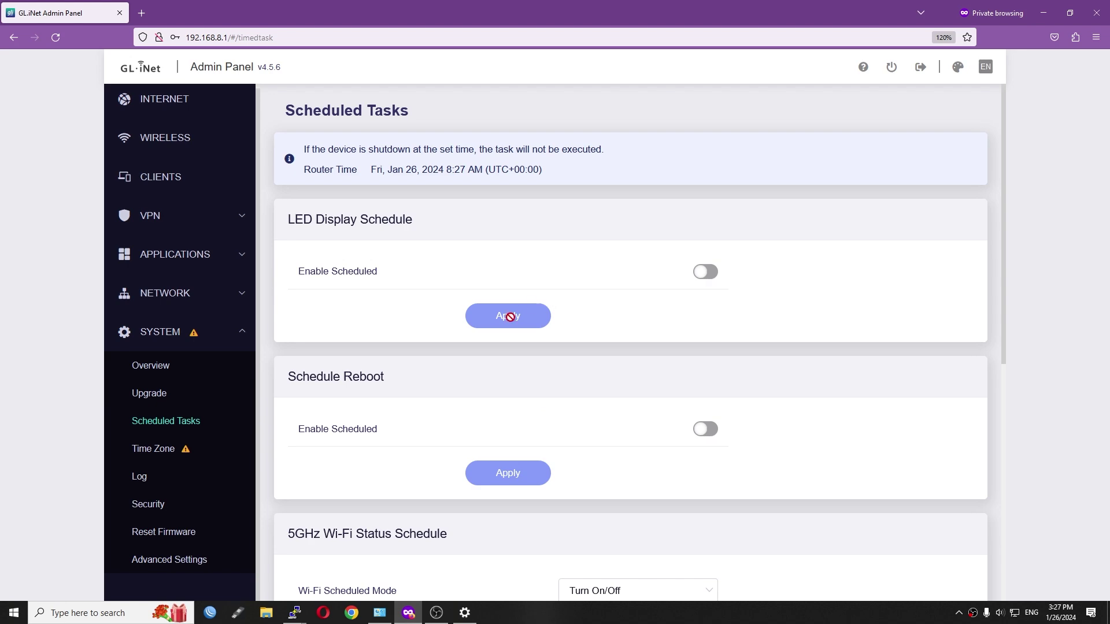
click(175, 452)
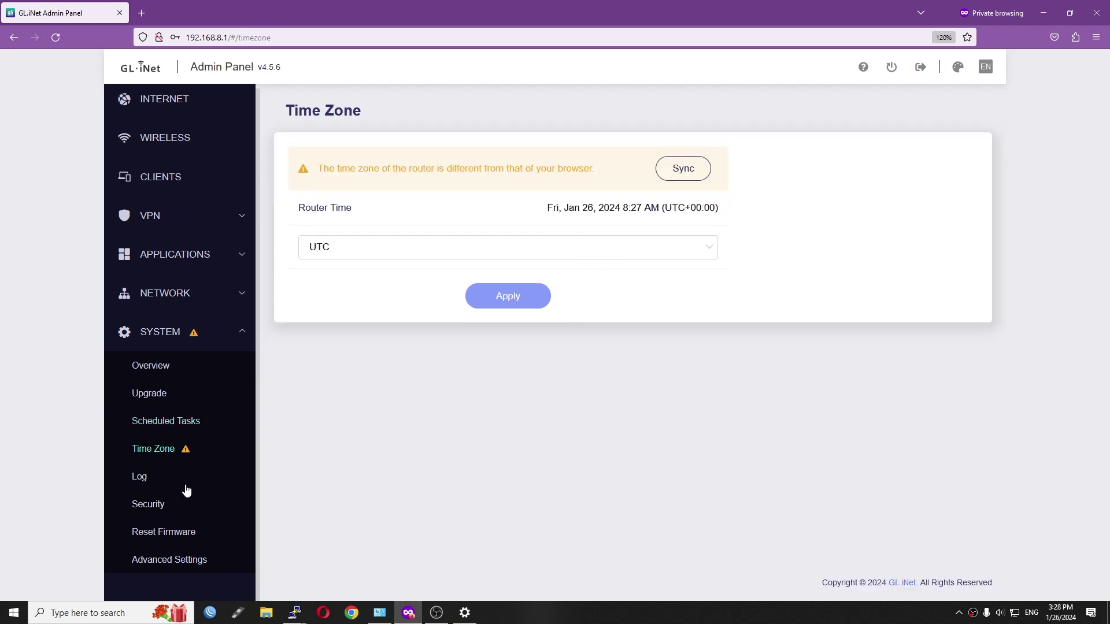
click(139, 477)
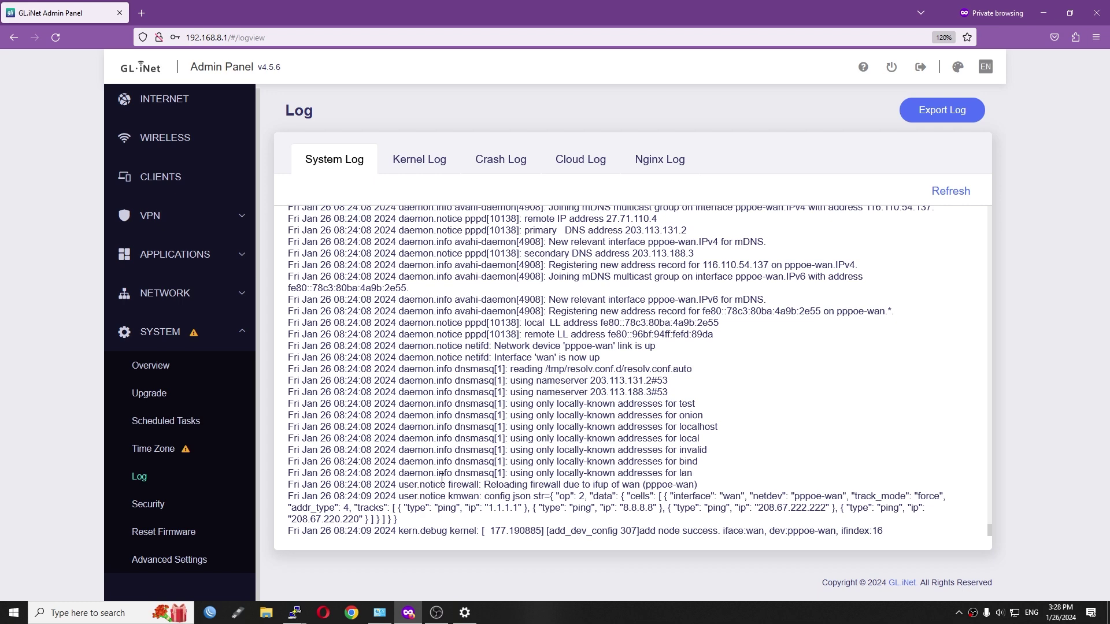
click(145, 505)
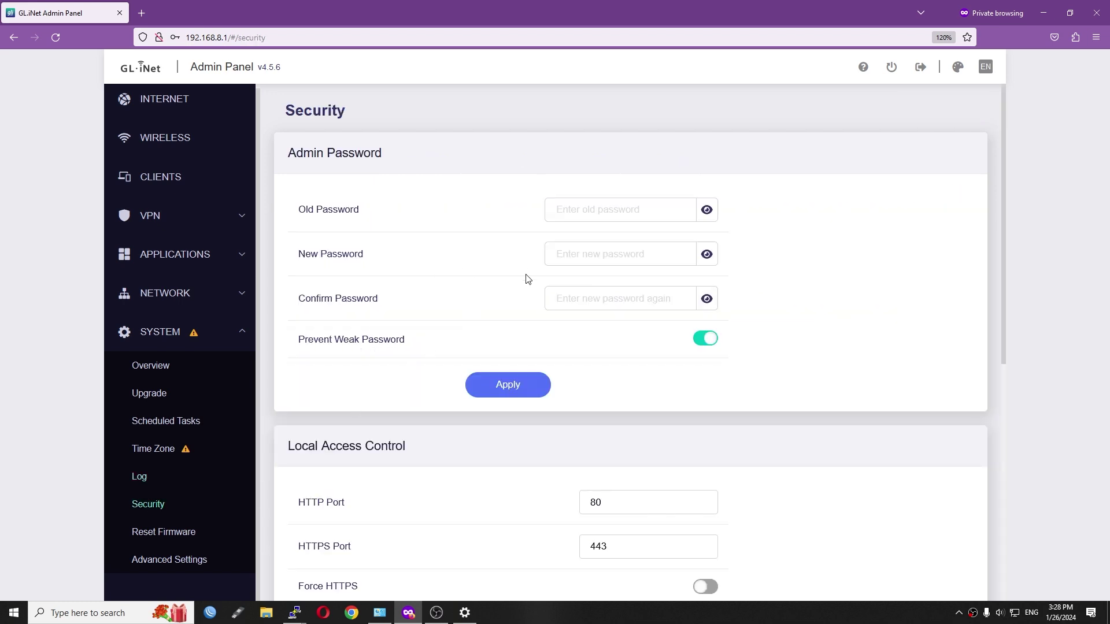
scroll(411, 504, down, 3)
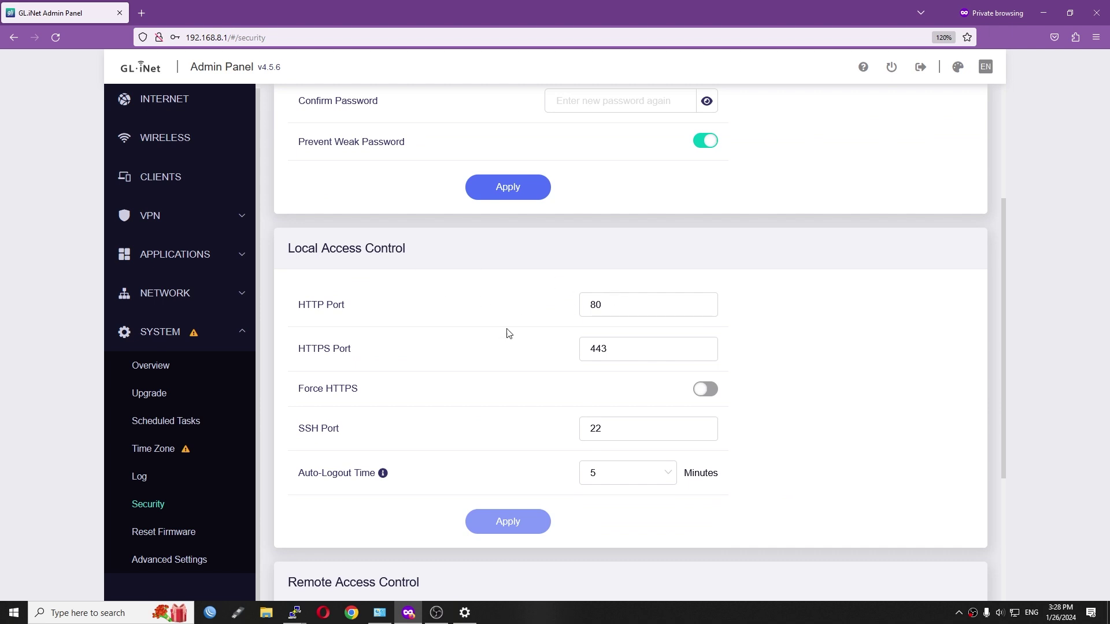
click(160, 539)
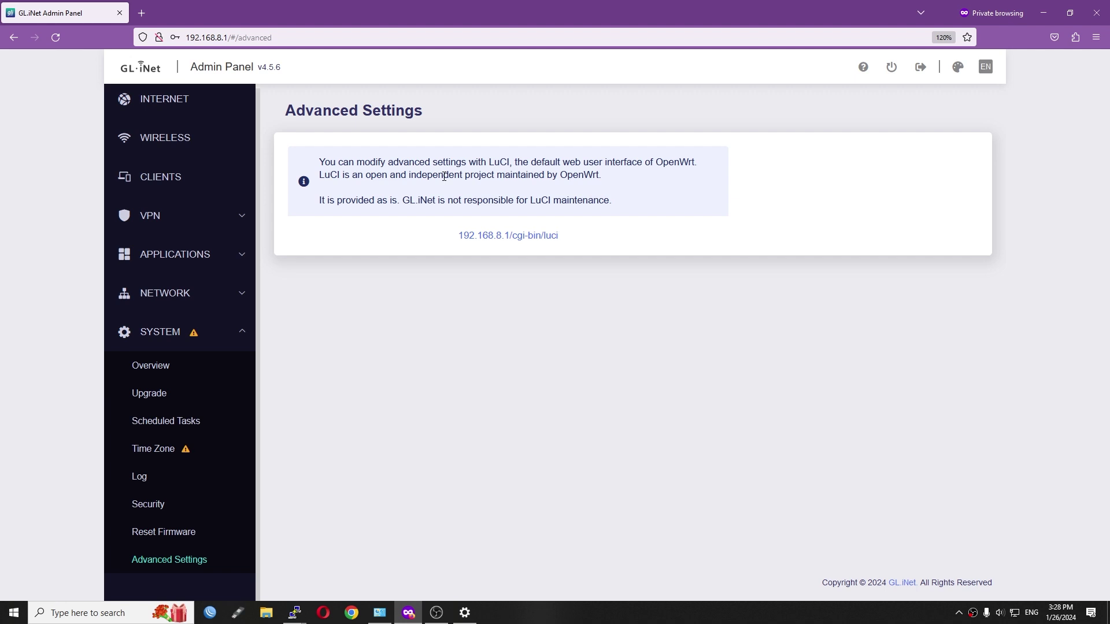
Step: Open the LuCI login at 192.168.8.1/cgi-bin/luci in a new tab, then return to the admin panel
click(512, 242)
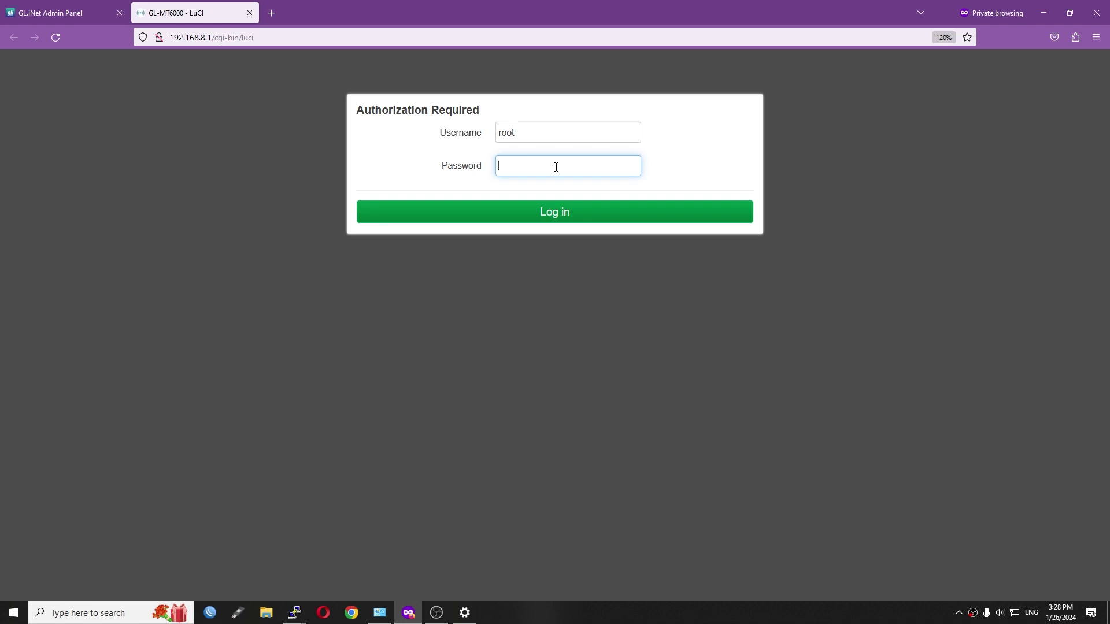
click(64, 13)
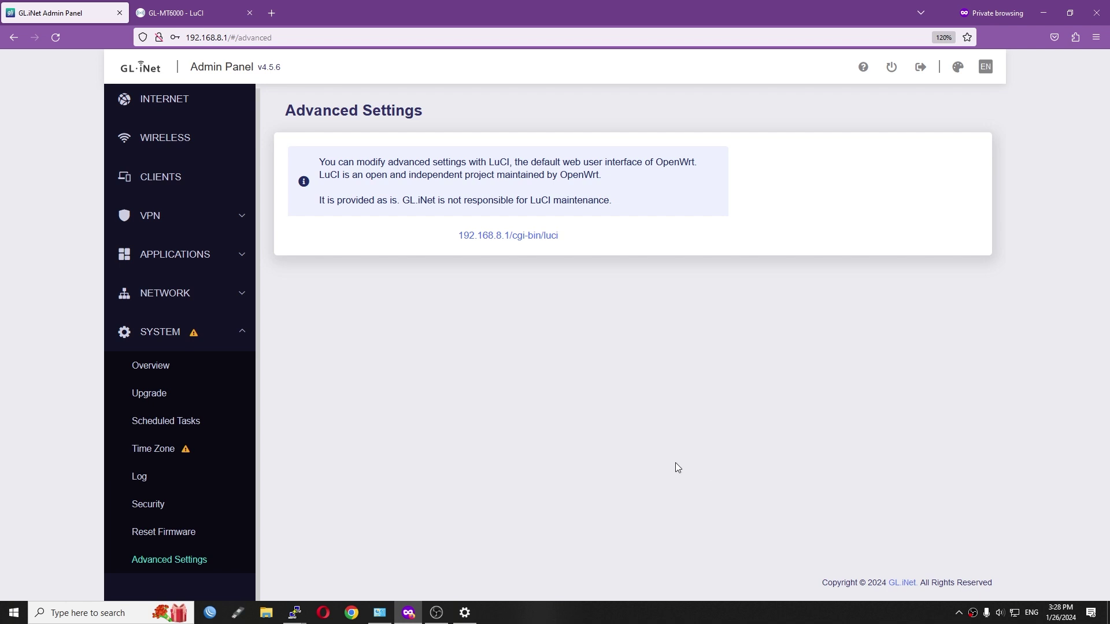
click(182, 104)
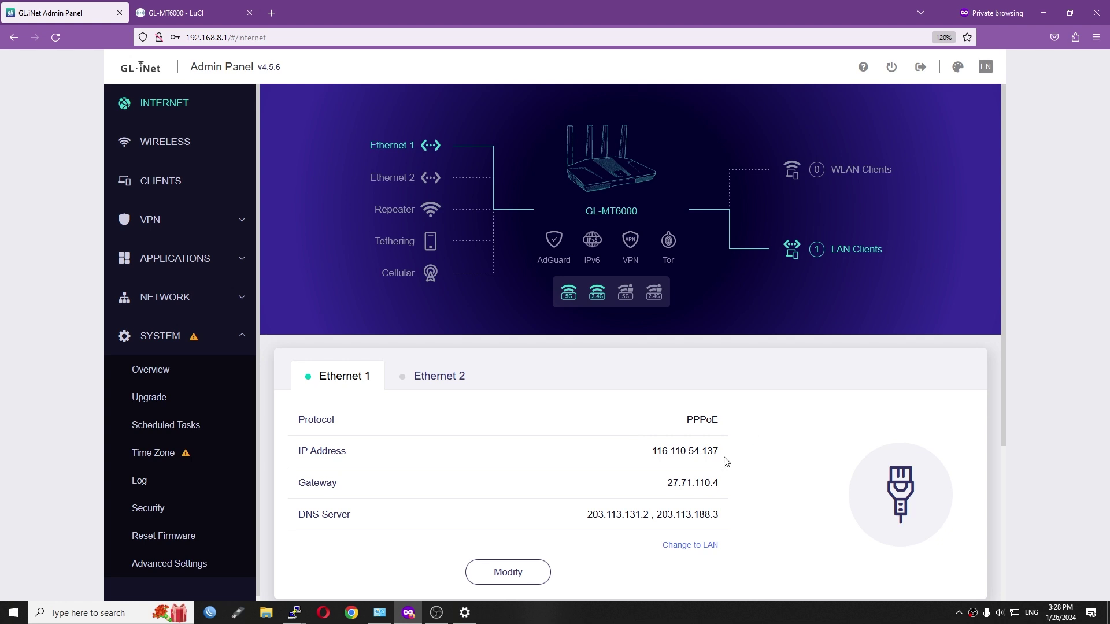
Step: Highlight and review the router's WAN IP address on the Internet page
drag(650, 455, 728, 458)
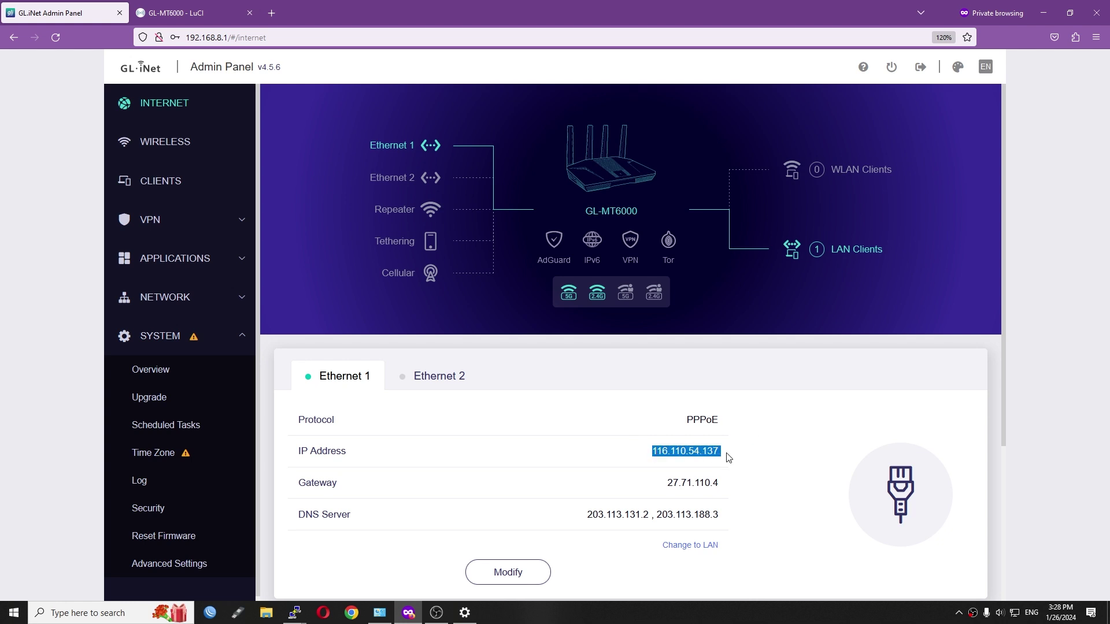
click(741, 457)
scroll(726, 493, down, 2)
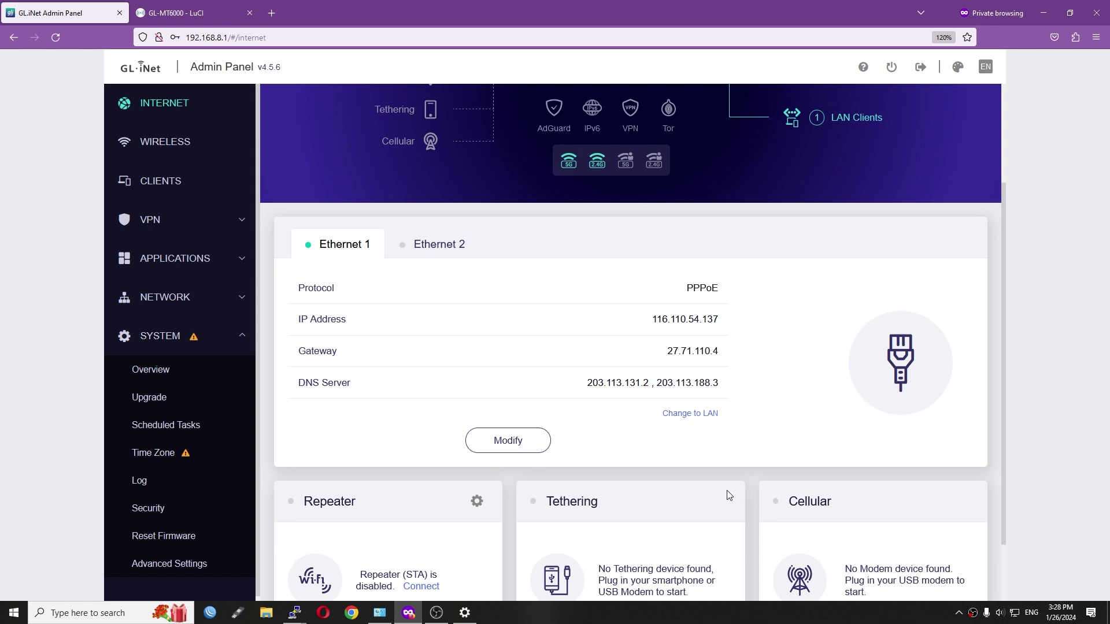
scroll(728, 495, up, 2)
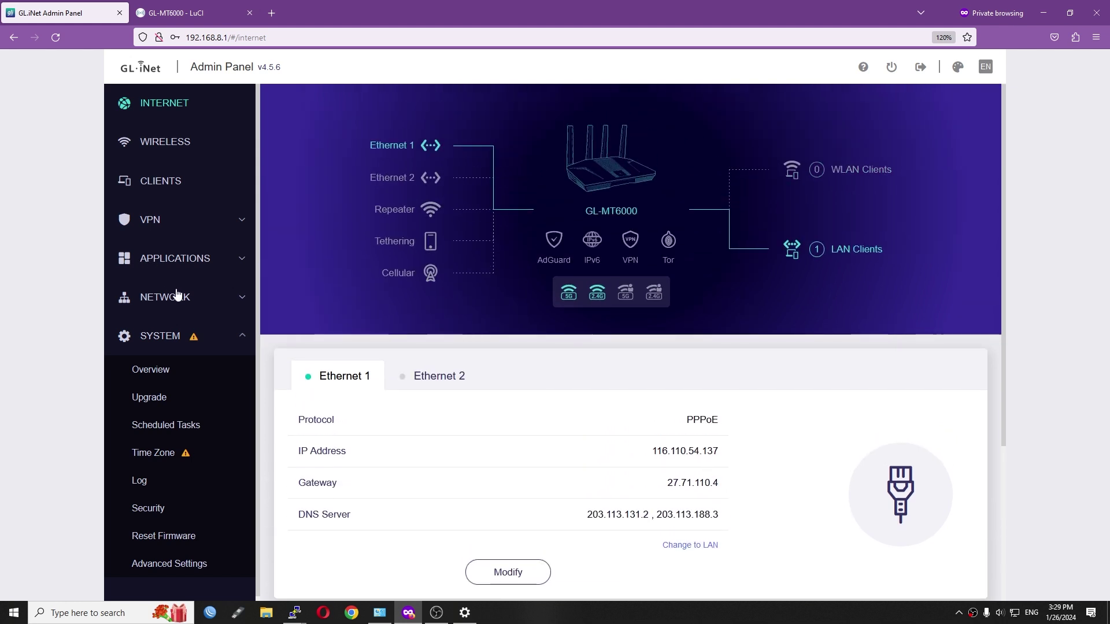
Step: Enable IPv6 in NAT6 mode under NETWORK > IPv6, apply it, and return to Internet
click(177, 295)
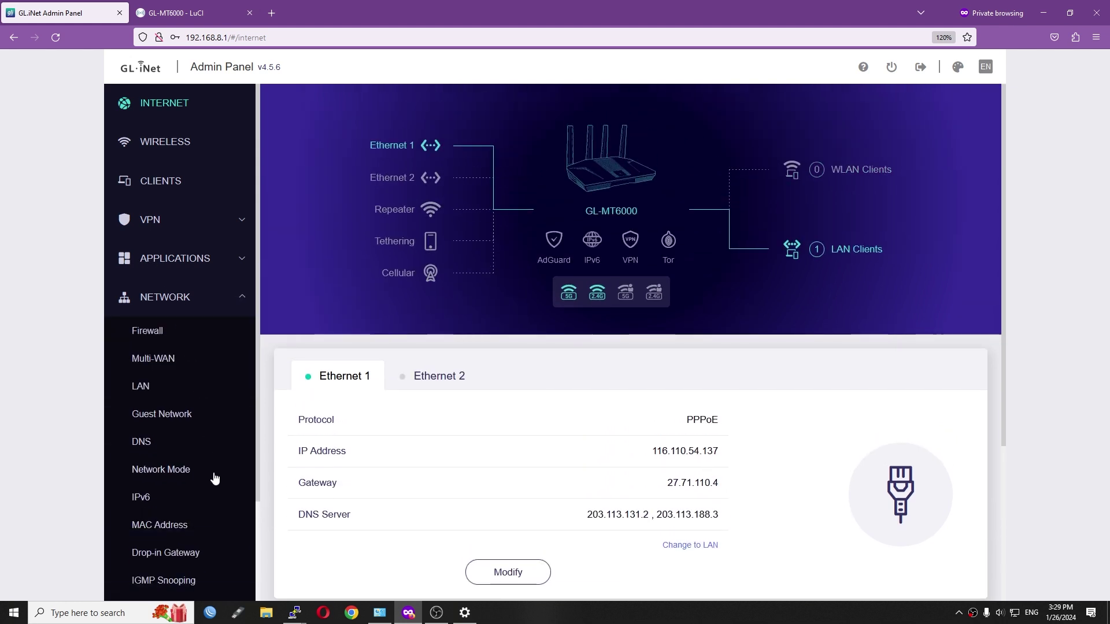
click(157, 503)
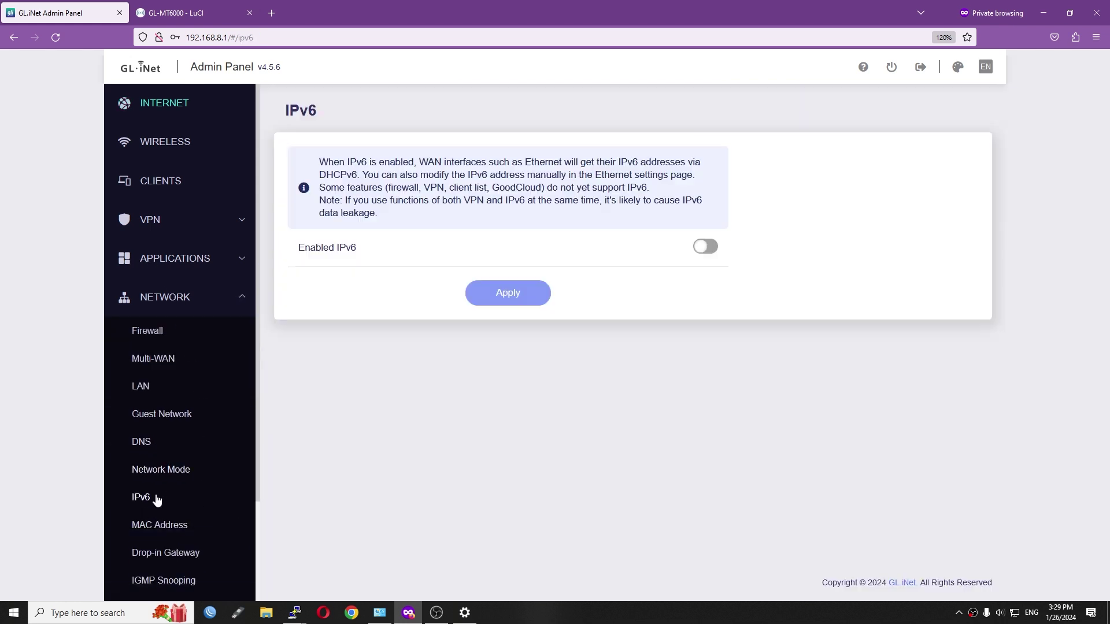
click(706, 248)
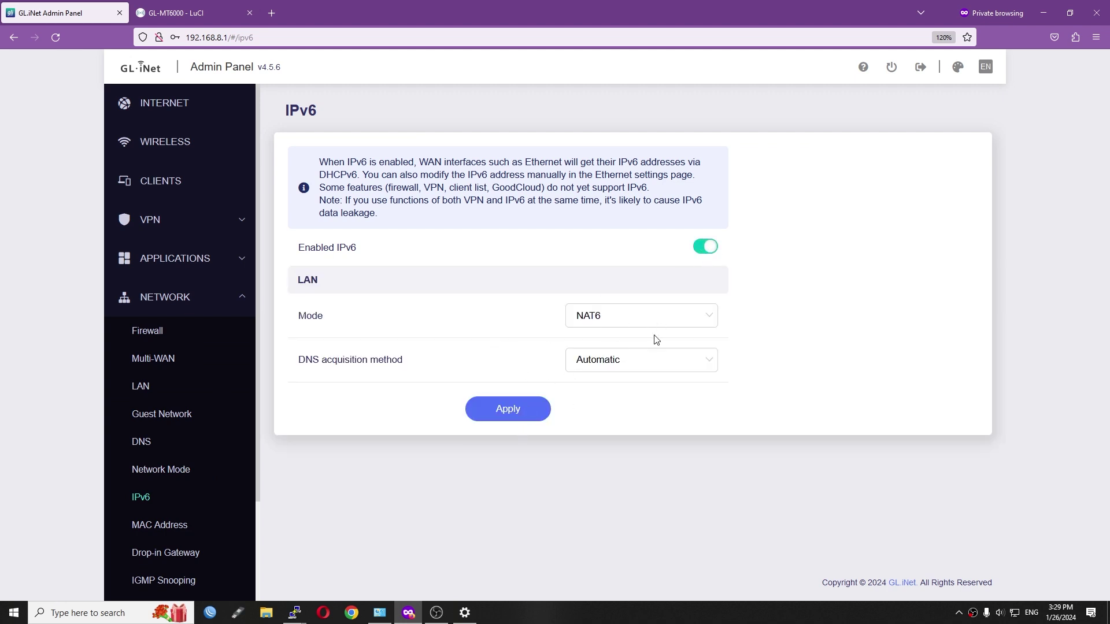
click(510, 409)
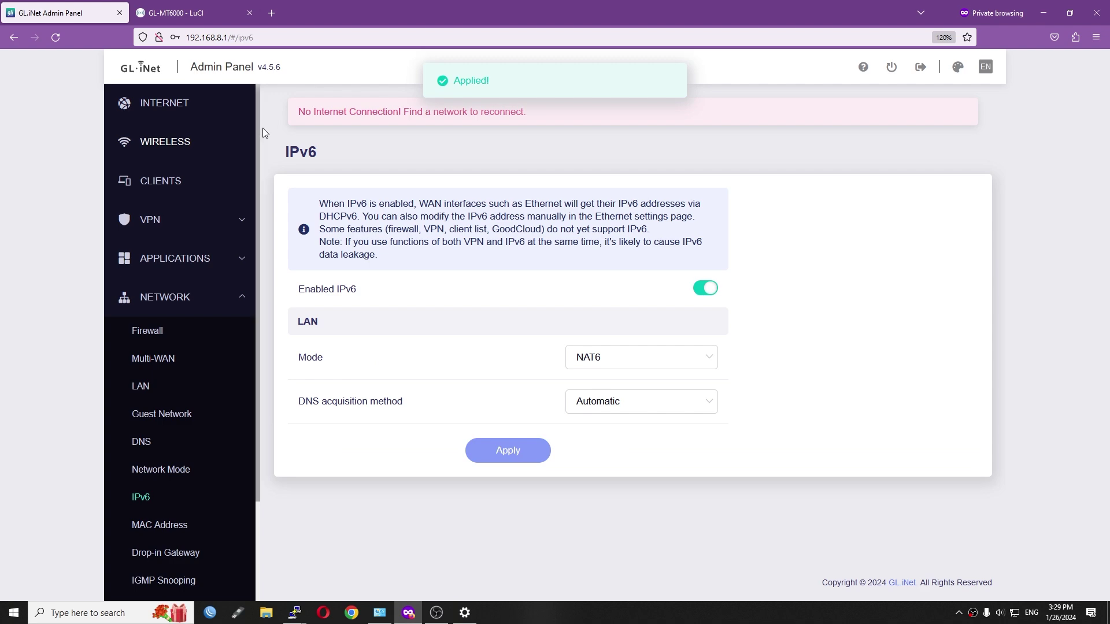
click(443, 112)
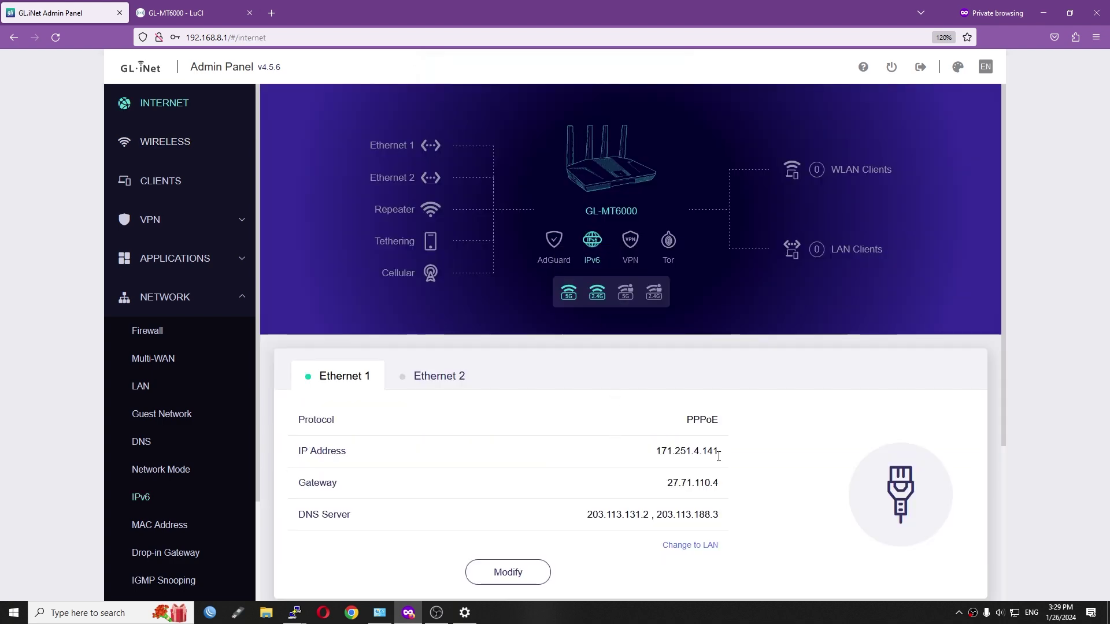
Step: Check the Ethernet 2 port status, then minimize Firefox
scroll(715, 448, down, 2)
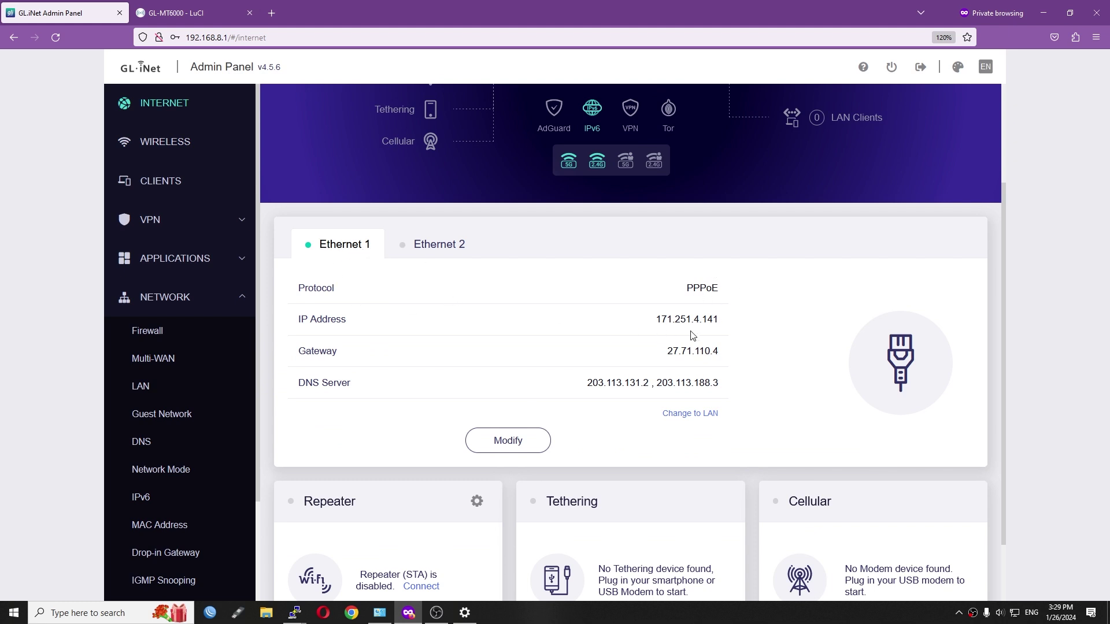
click(441, 251)
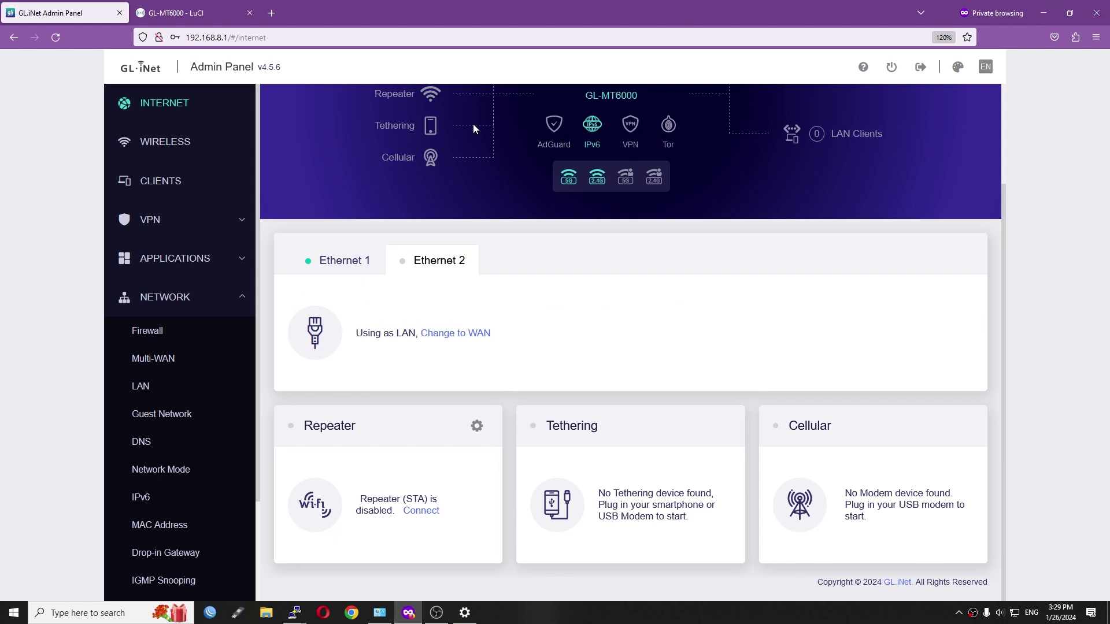
scroll(722, 193, up, 2)
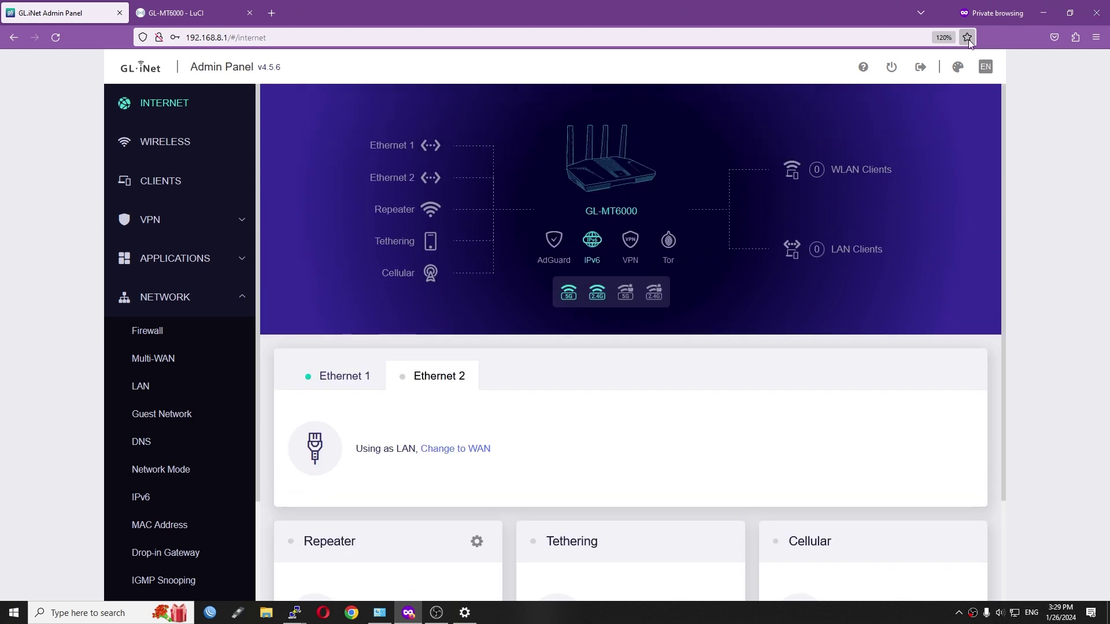
click(1034, 16)
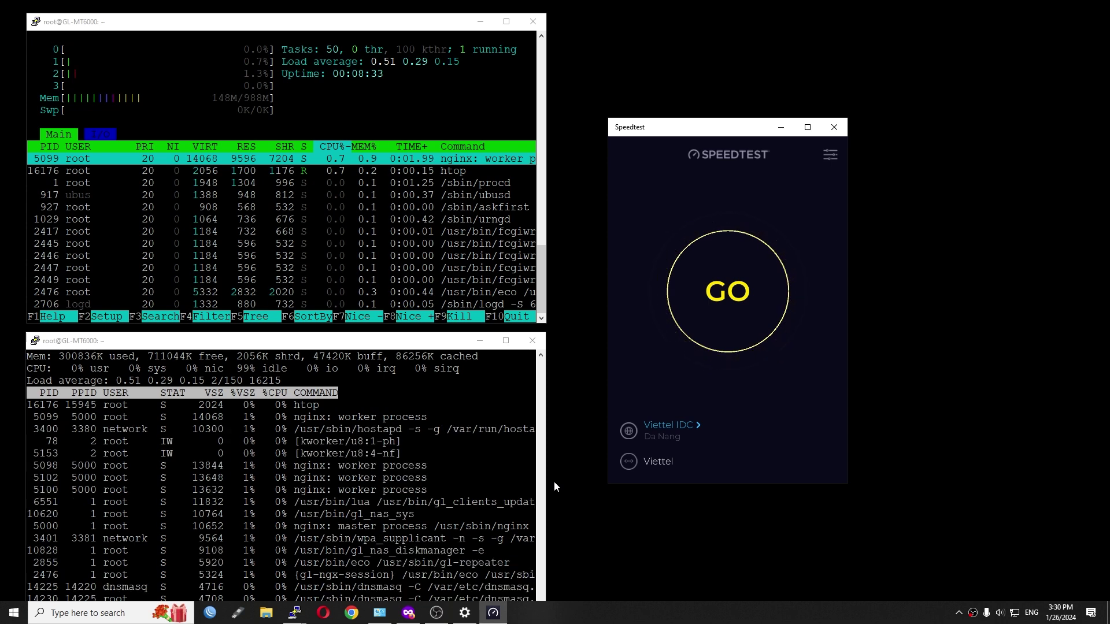
Step: Review the Network Acceleration and NAT Settings pages, then hide Firefox to show Speedtest
click(408, 613)
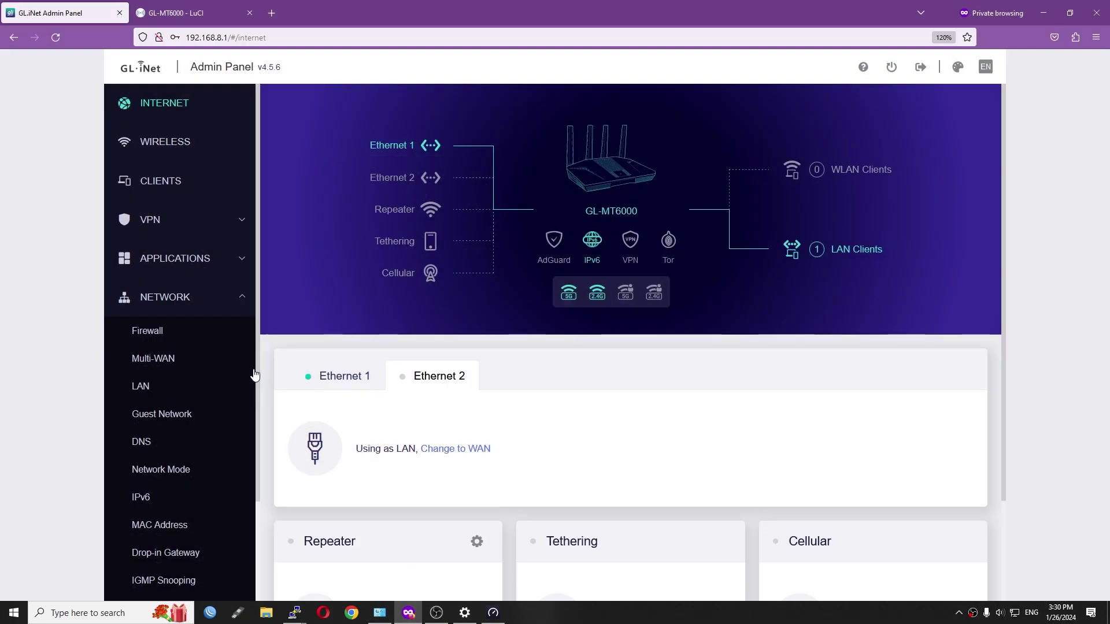
scroll(220, 376, down, 2)
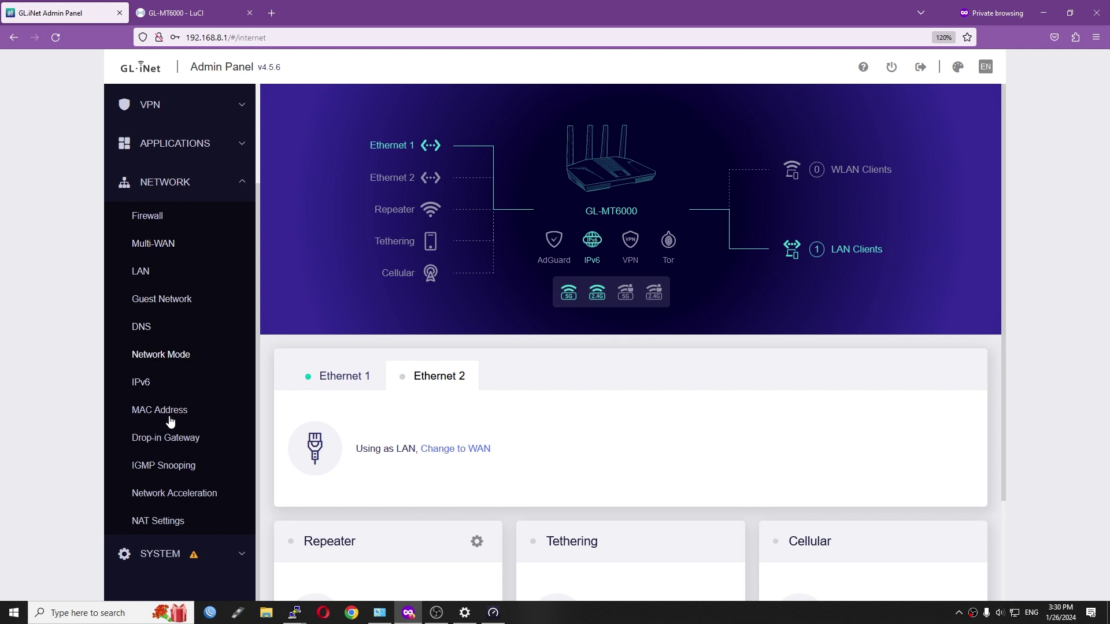
click(176, 495)
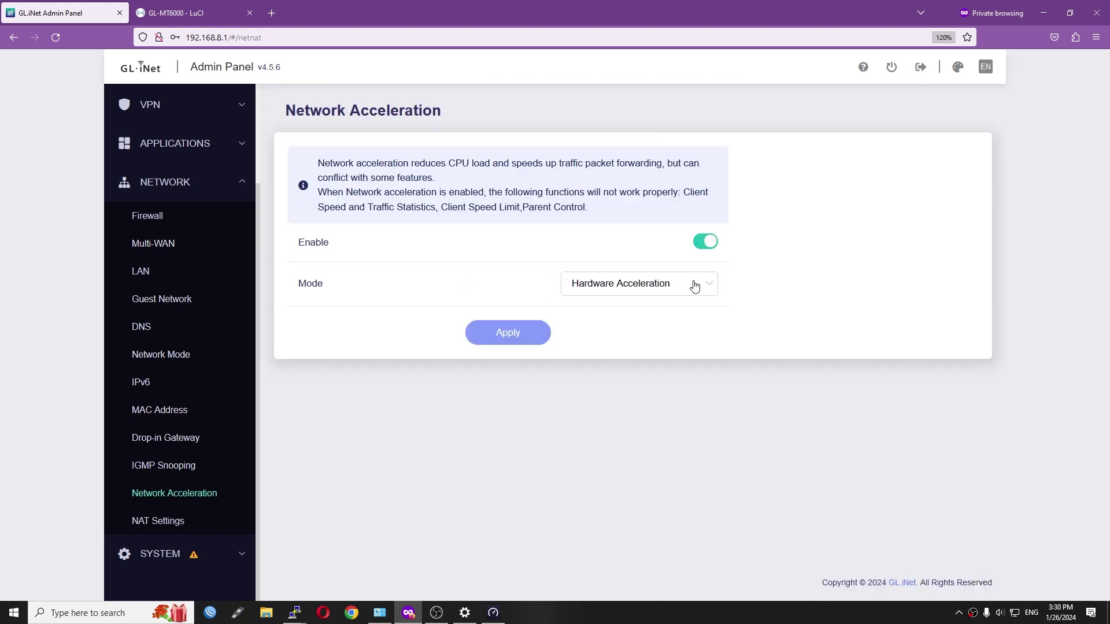
click(160, 521)
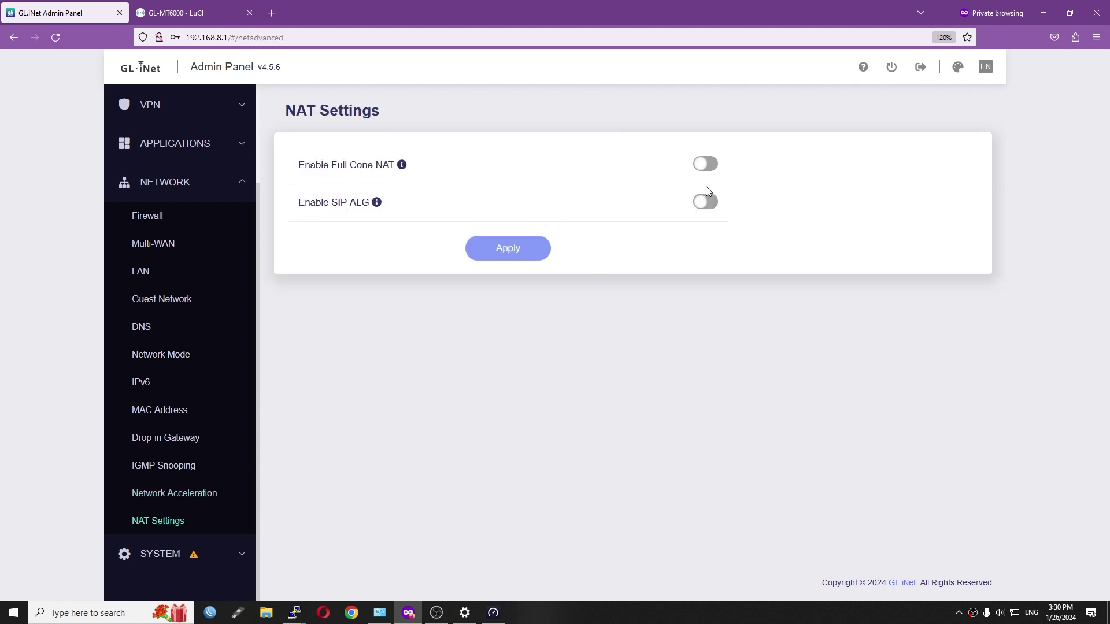
click(1044, 13)
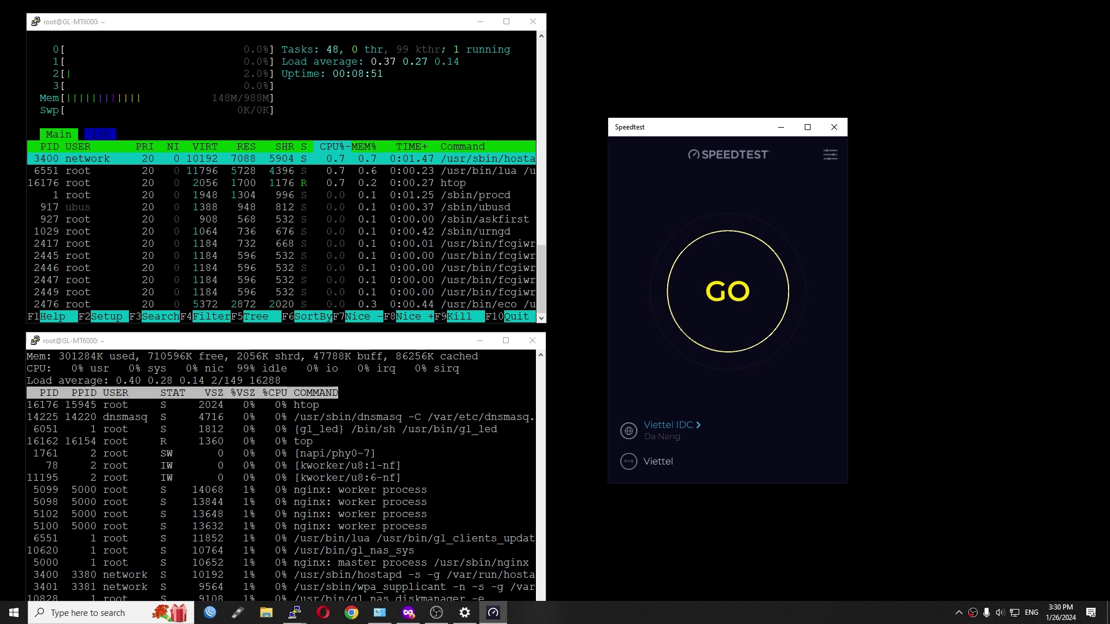
Step: Run a Speedtest against Viettel IDC: 2 ms ping, 1150.42 Mbps down, 919.08 Mbps up
drag(268, 369, 237, 368)
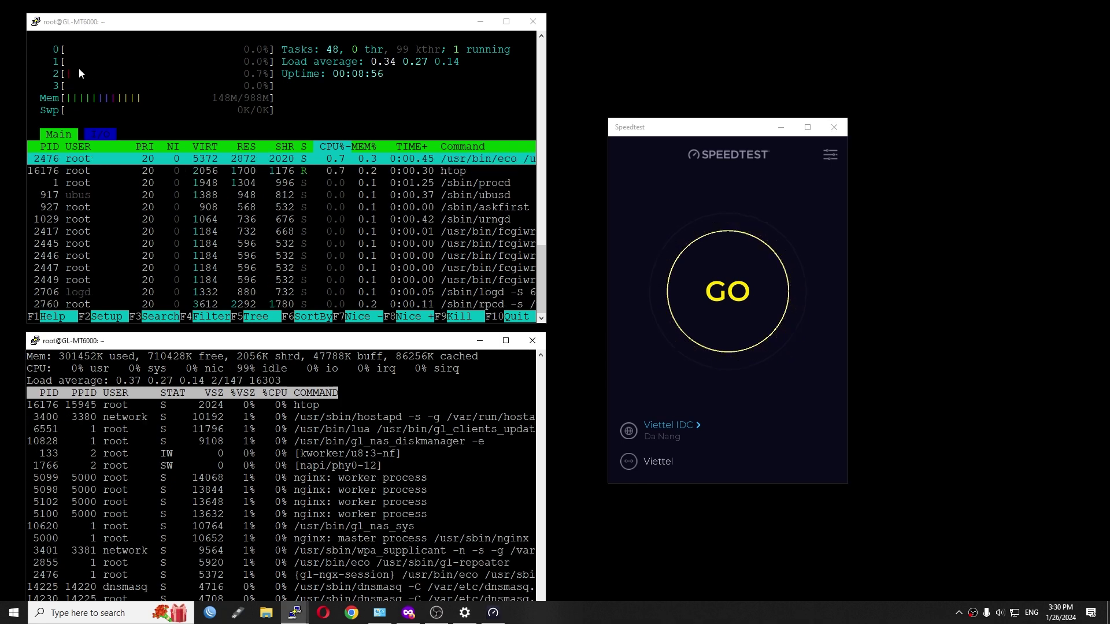
click(746, 303)
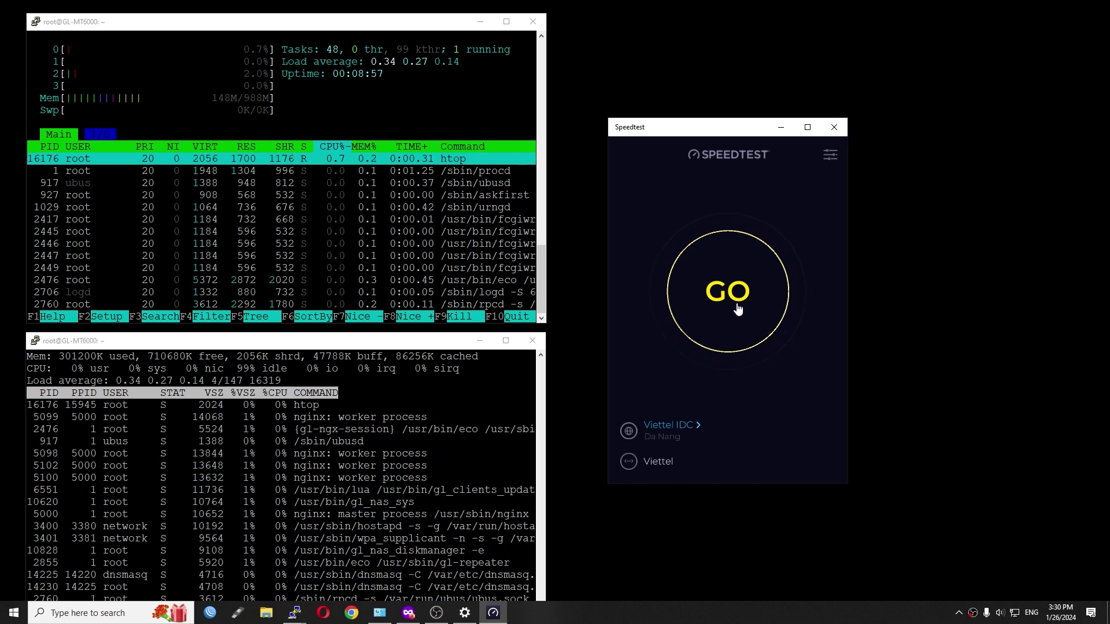
click(751, 309)
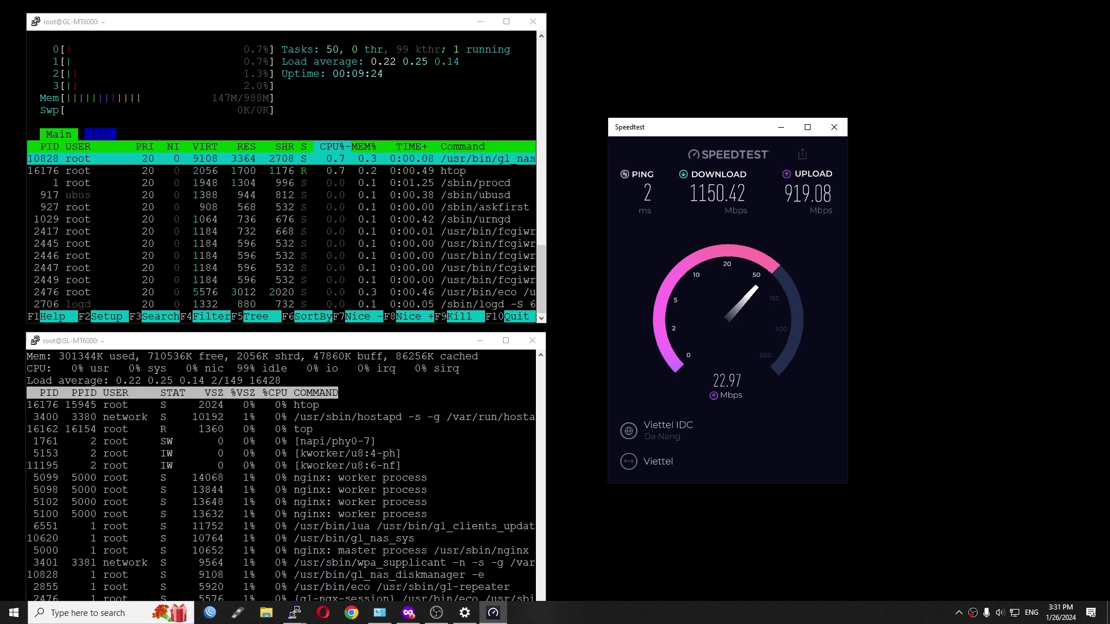
Step: Test against FPT Telecom (1070.14 Mbps down, 910.98 Mbps up), then return to NAT Settings
click(670, 425)
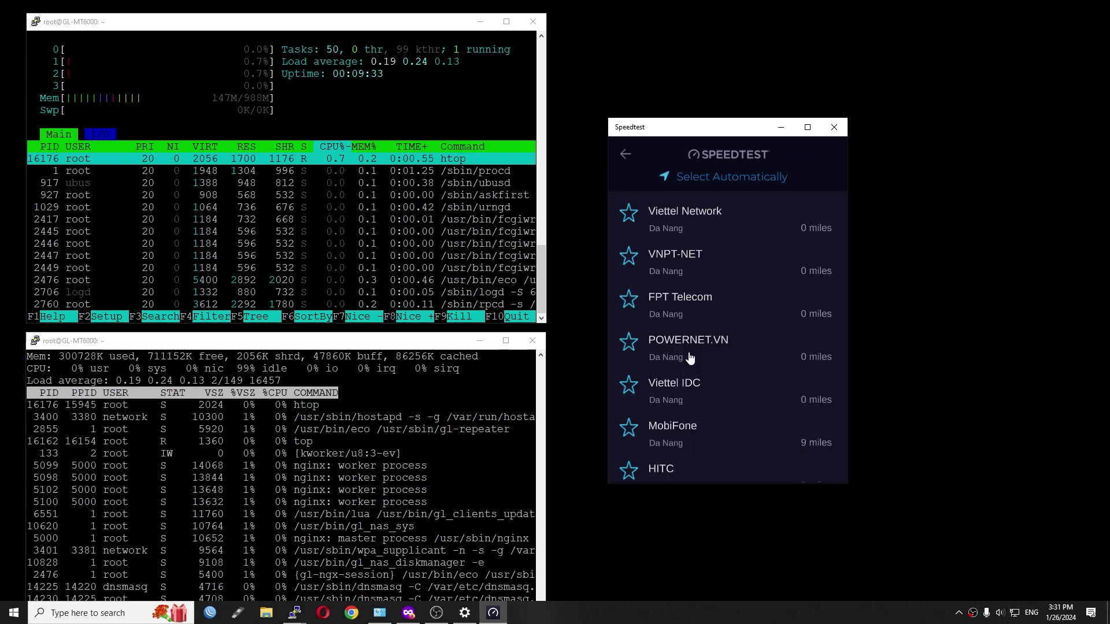
click(705, 307)
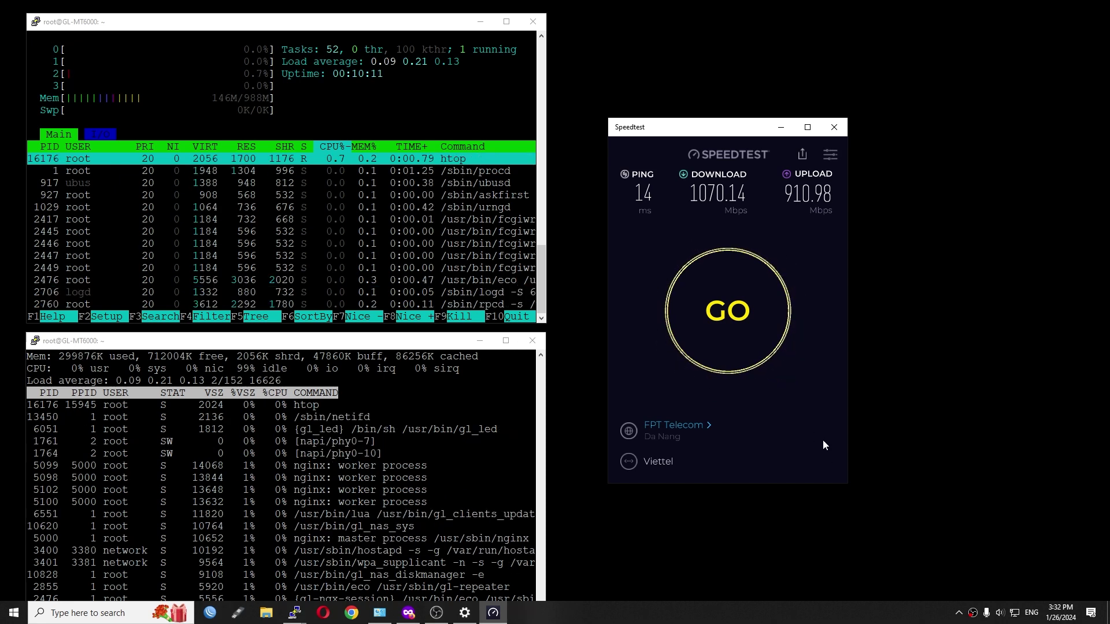
click(409, 613)
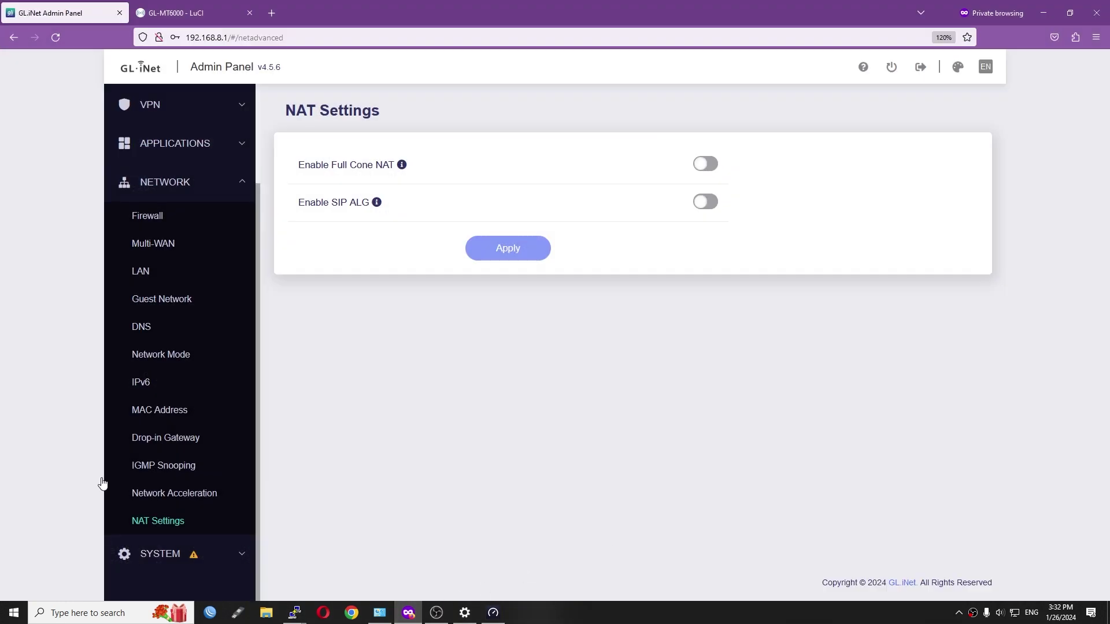
Step: Switch off Network Acceleration on the router and apply the change
click(189, 500)
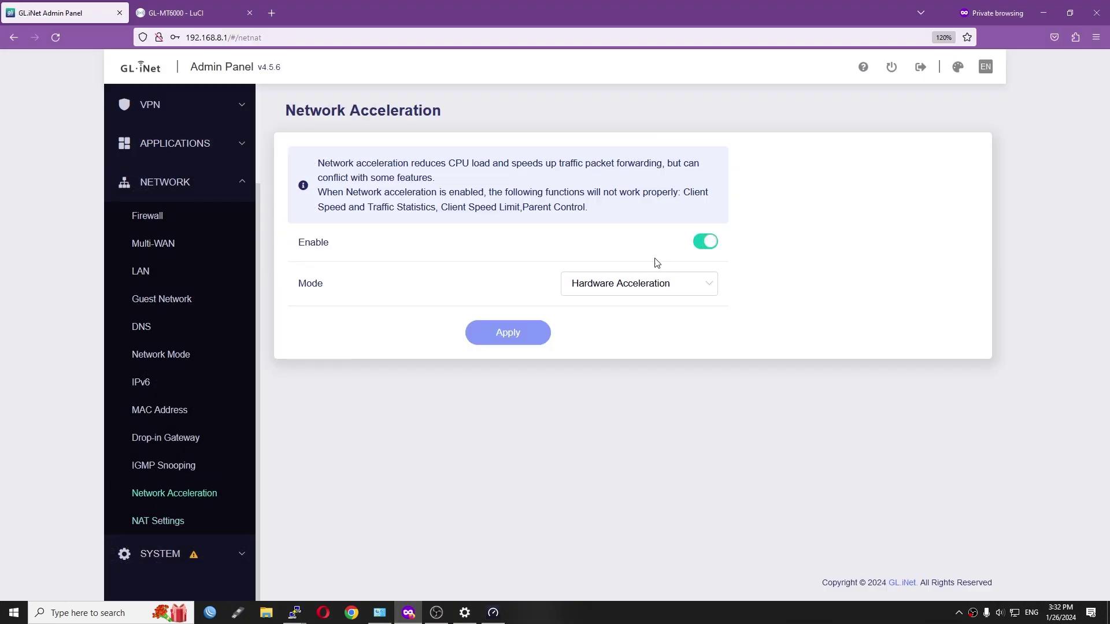
click(710, 243)
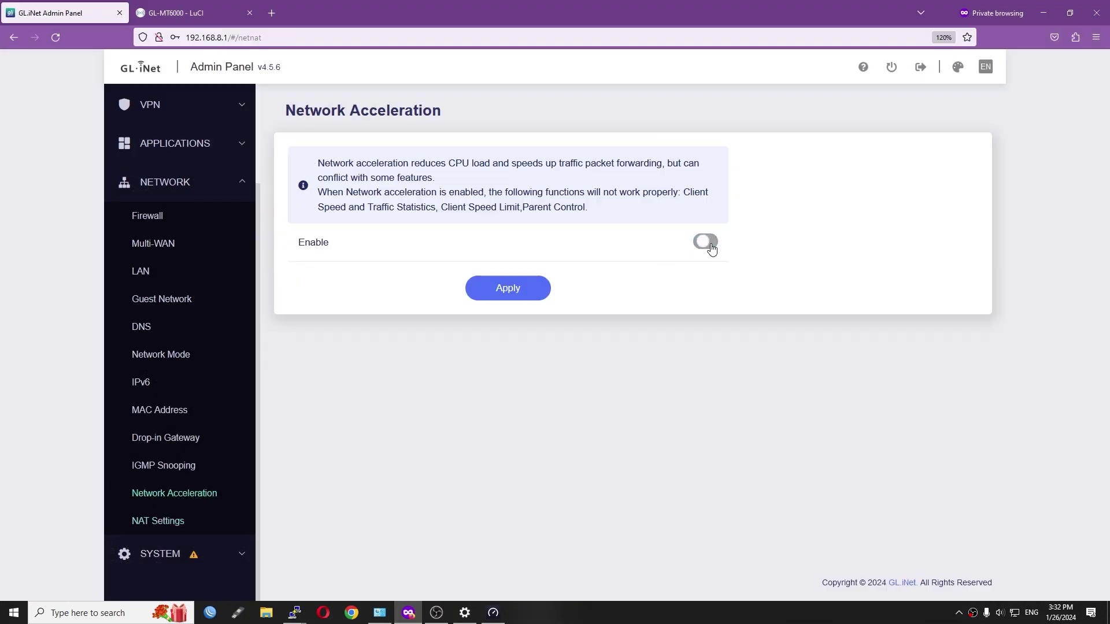
click(509, 290)
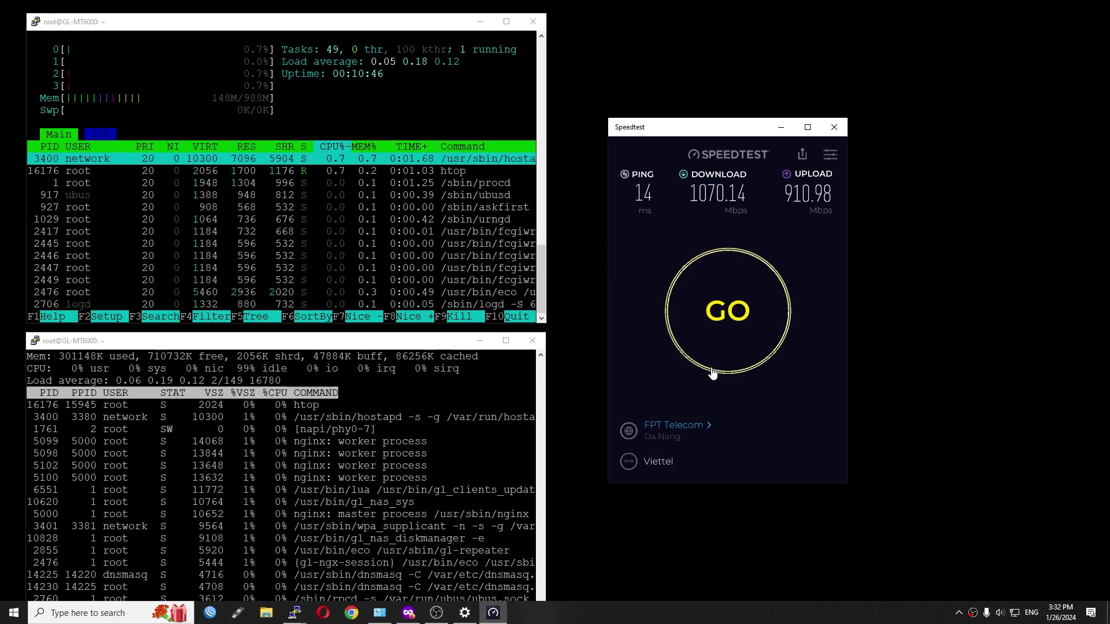
Step: Rerun the FPT Telecom test without acceleration: 13 ms, 450.44 Mbps down, 822.56 Mbps up
click(728, 340)
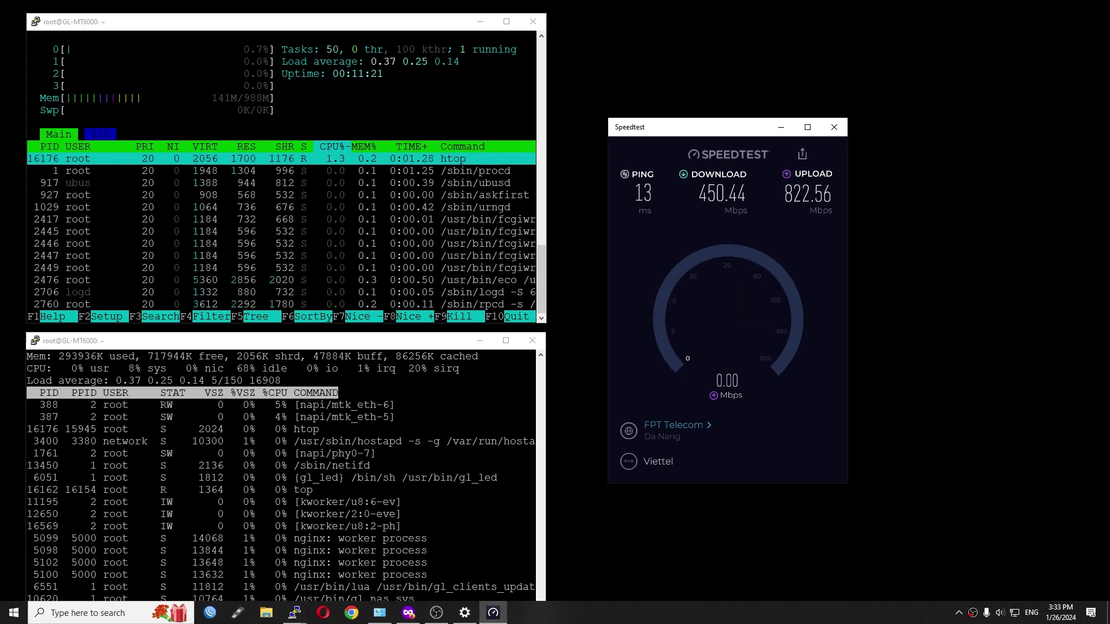
Step: Switch to Viettel IDC and test: 2 ms ping, 446.52 Mbps down, 905.01 Mbps up
click(698, 432)
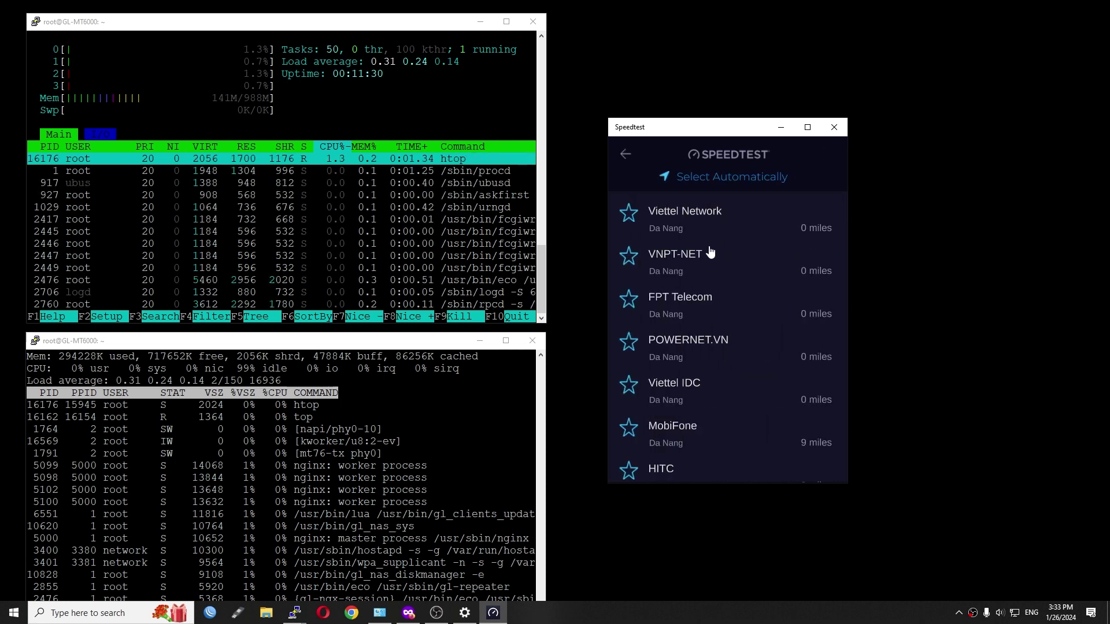
click(686, 393)
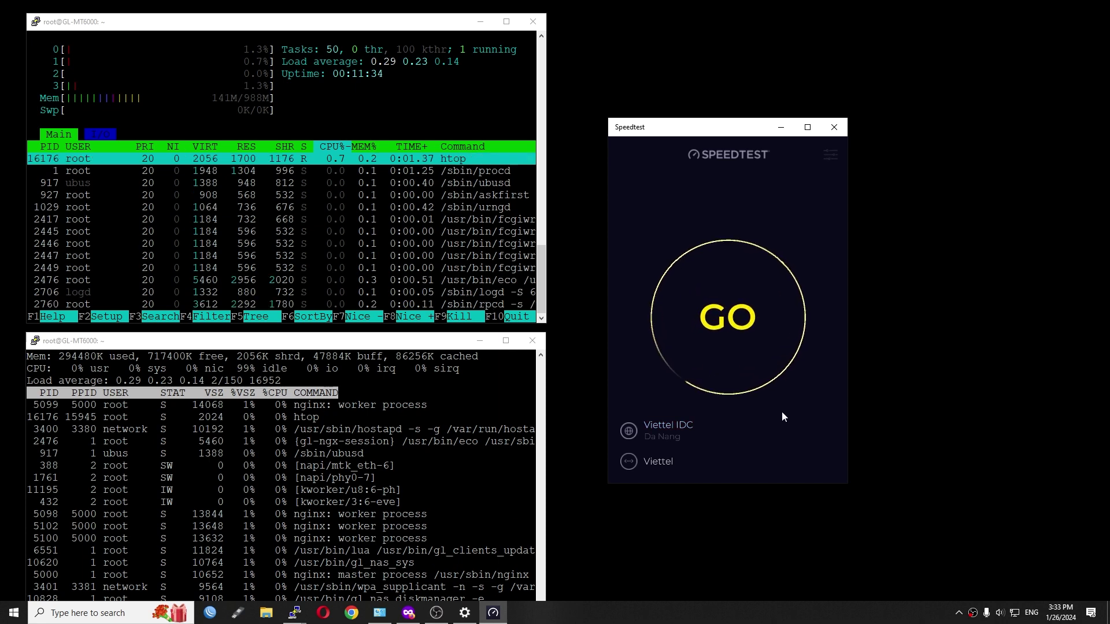
click(710, 365)
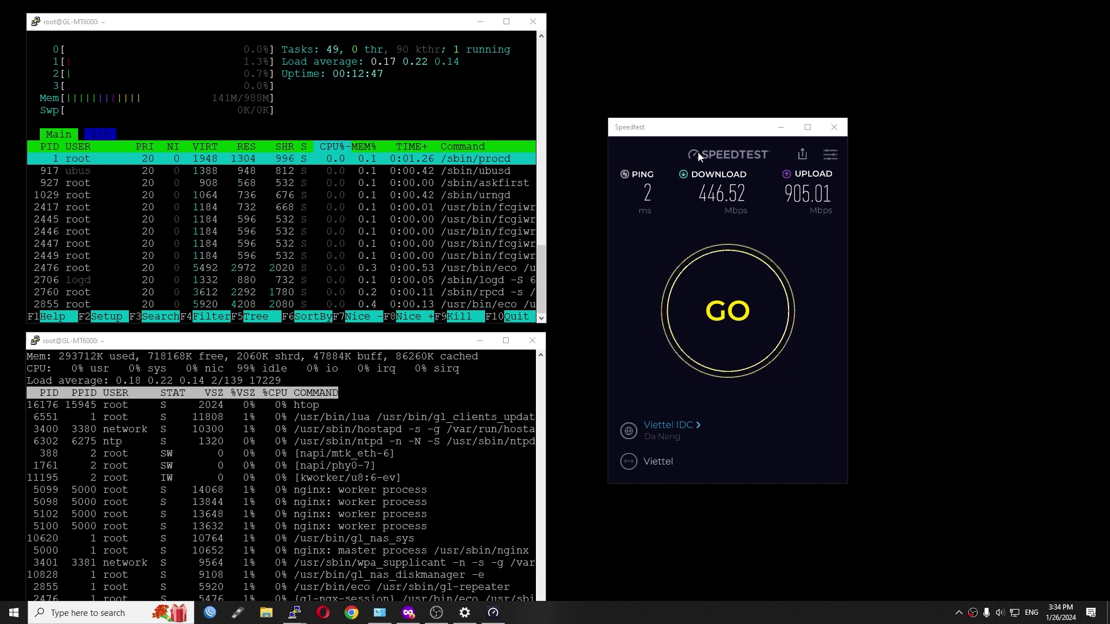
click(480, 21)
Step: Re-enable Network Acceleration in Hardware Acceleration mode and apply it
click(479, 343)
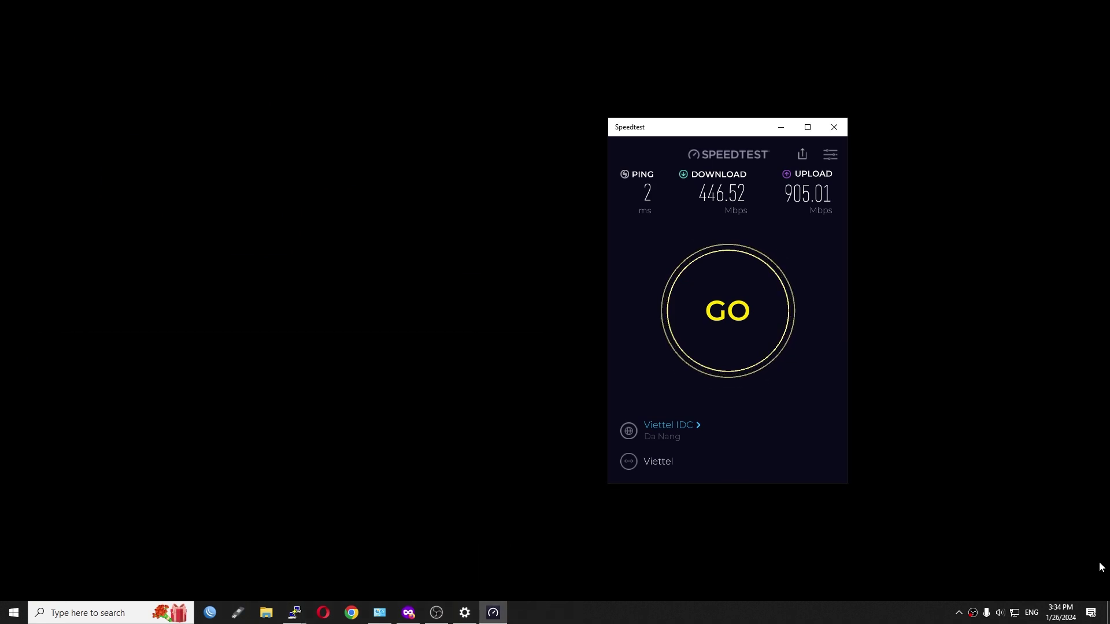
click(409, 613)
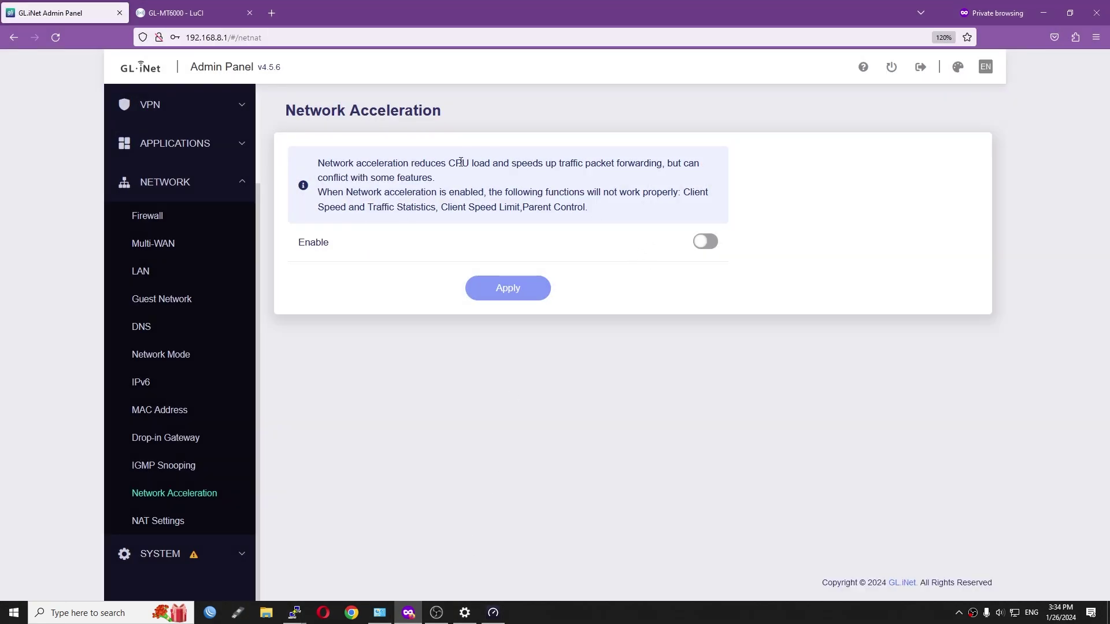
click(699, 242)
click(518, 338)
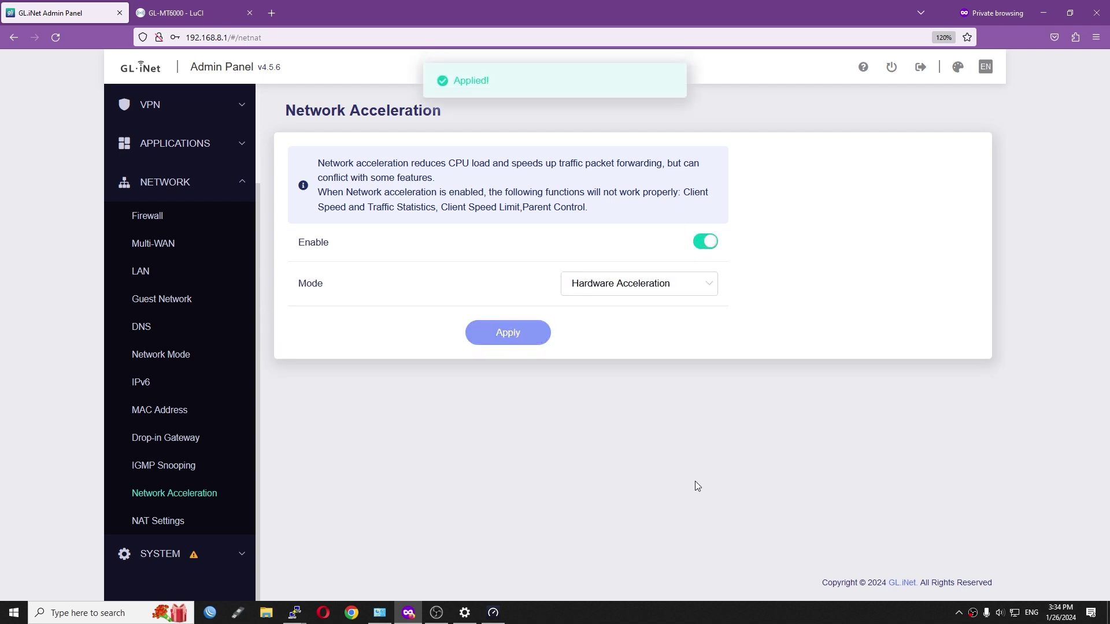
click(1041, 10)
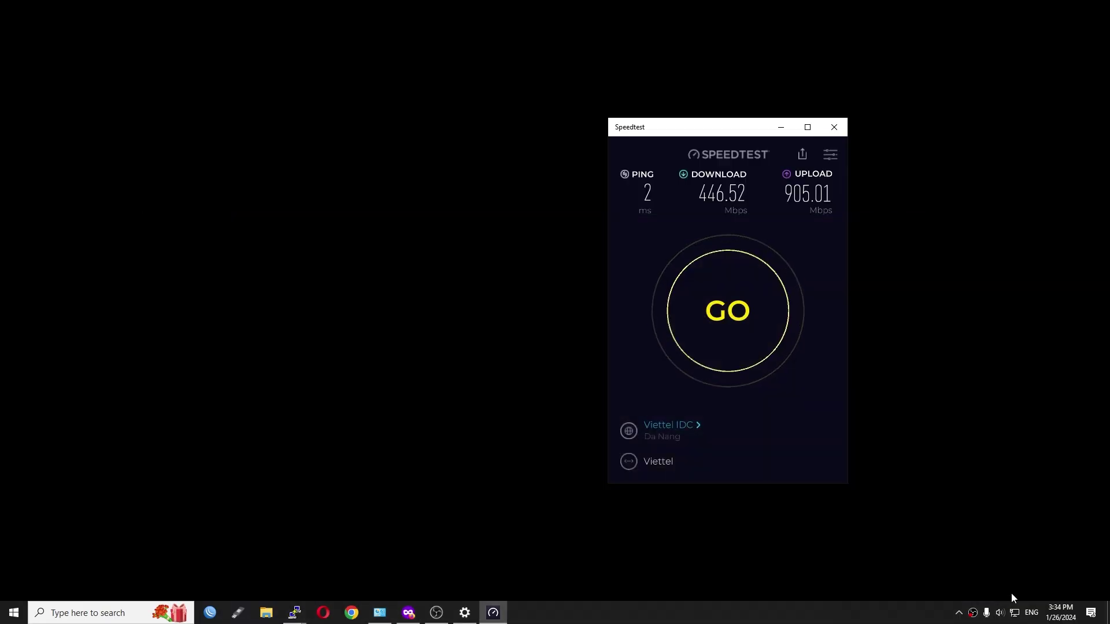
Step: Inspect the GL-MT6000-a26-5G network, then review the router's Wireless settings for 160 MHz bandwidth
click(1015, 612)
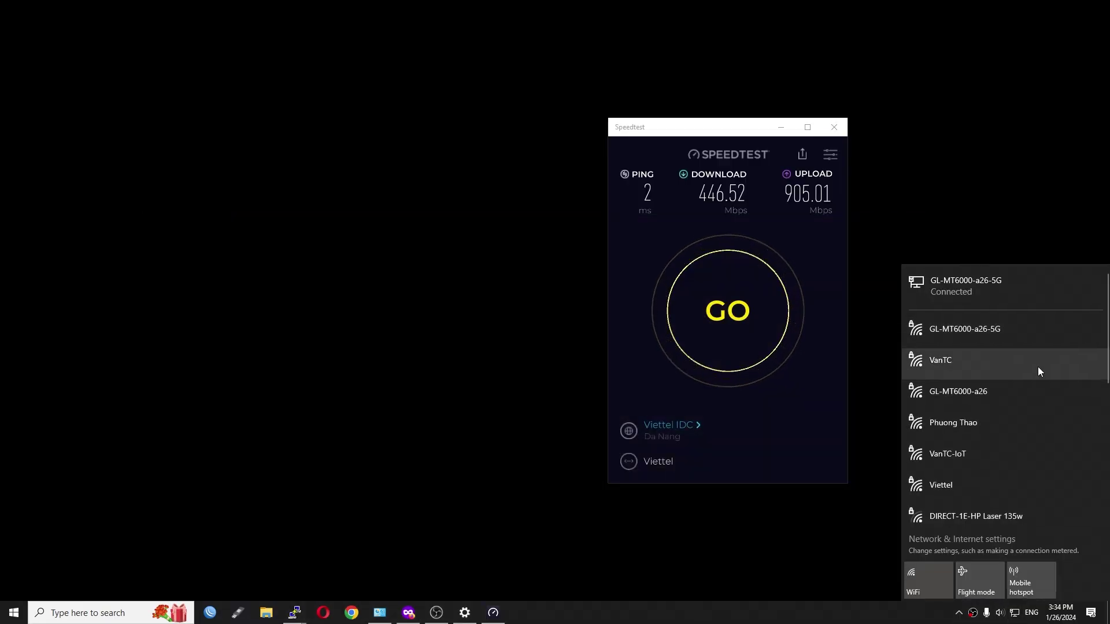
click(999, 333)
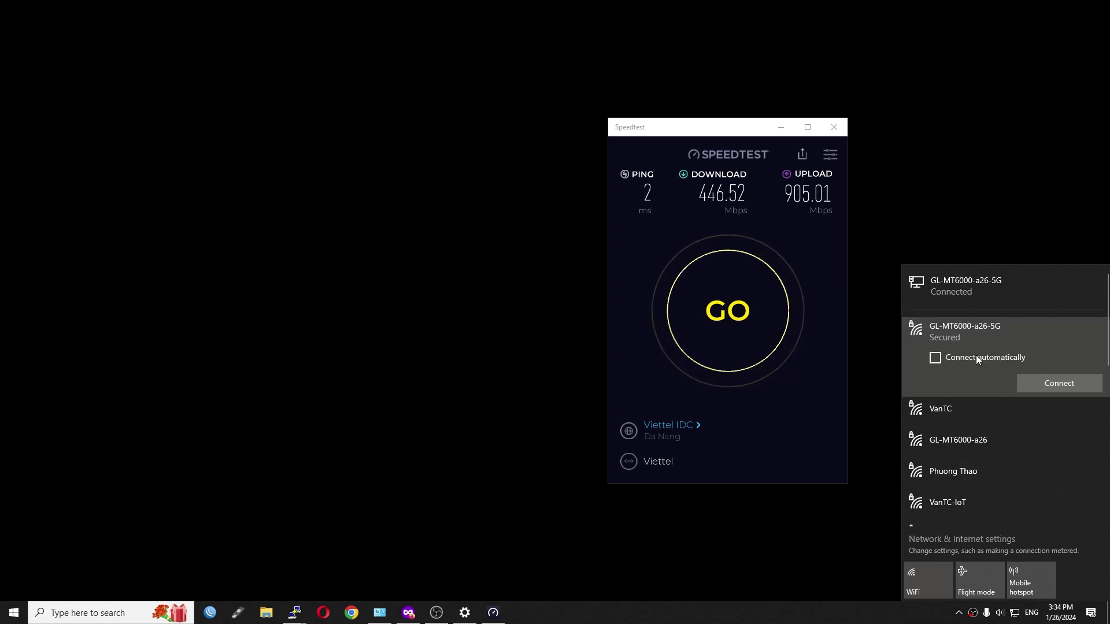
click(408, 612)
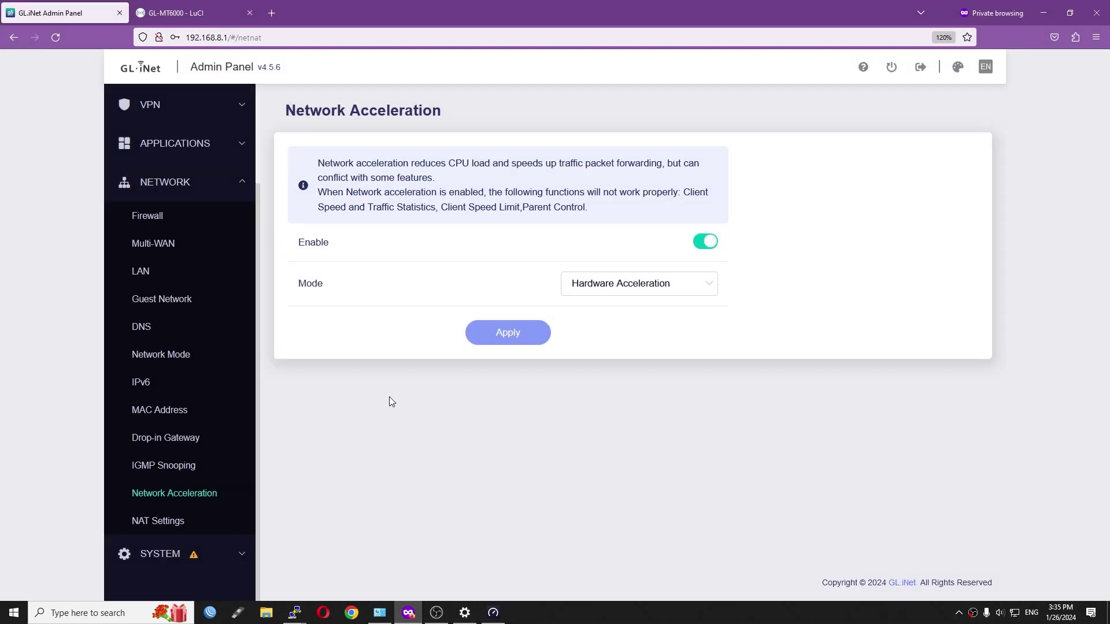
scroll(186, 153, up, 3)
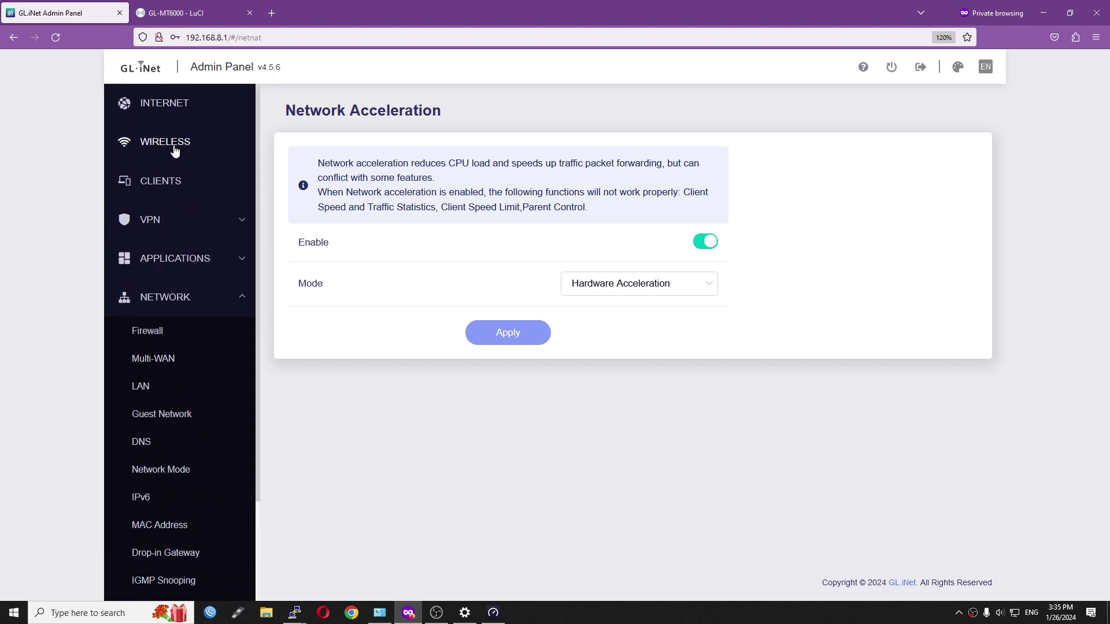
click(177, 150)
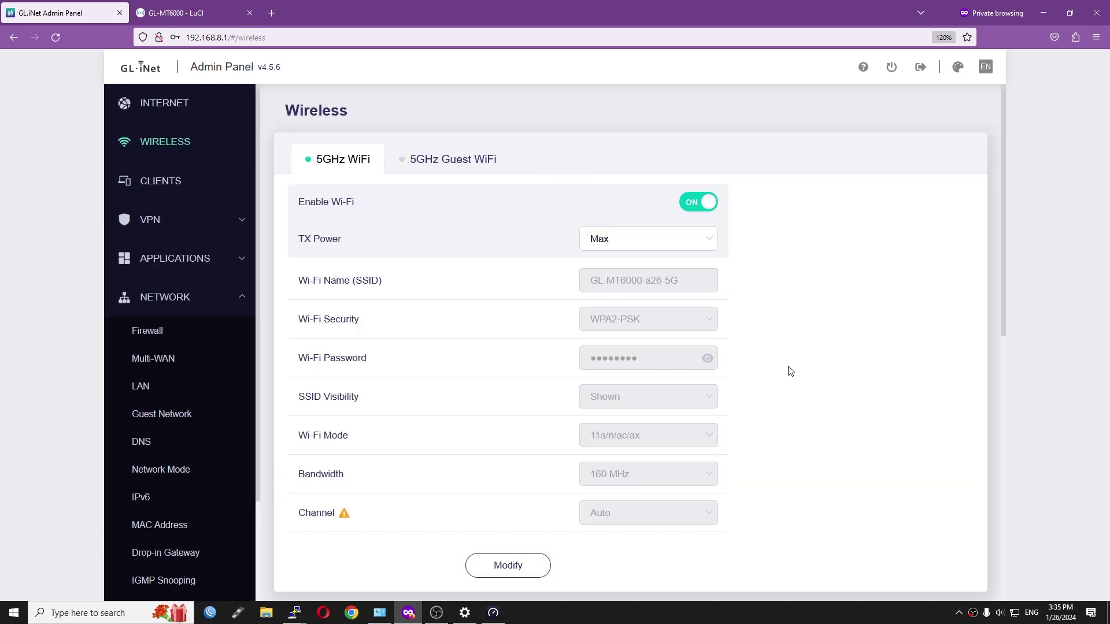
scroll(791, 373, down, 2)
scroll(520, 367, up, 1)
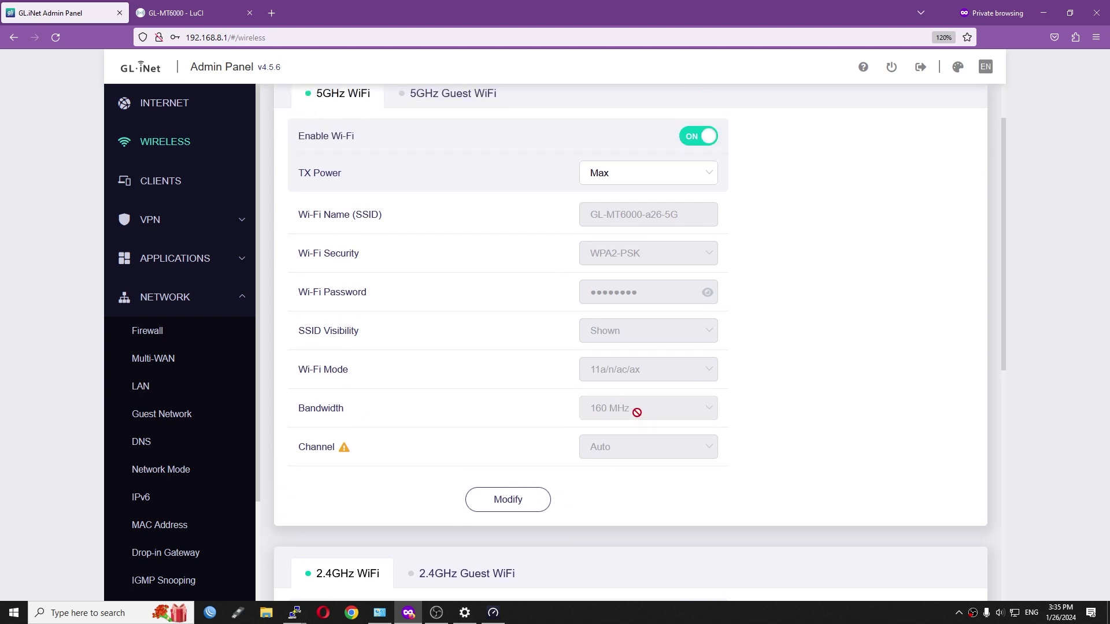
scroll(639, 407, down, 4)
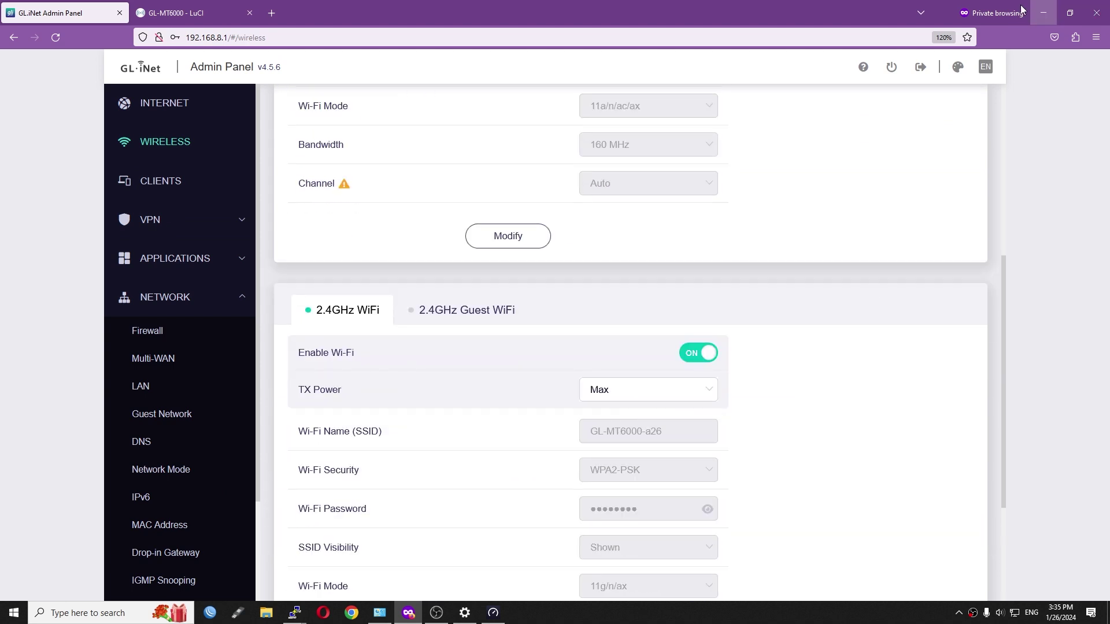
Step: Connect the PC to the GL-MT6000-a26-5G Wi-Fi with automatic connection enabled
click(1041, 6)
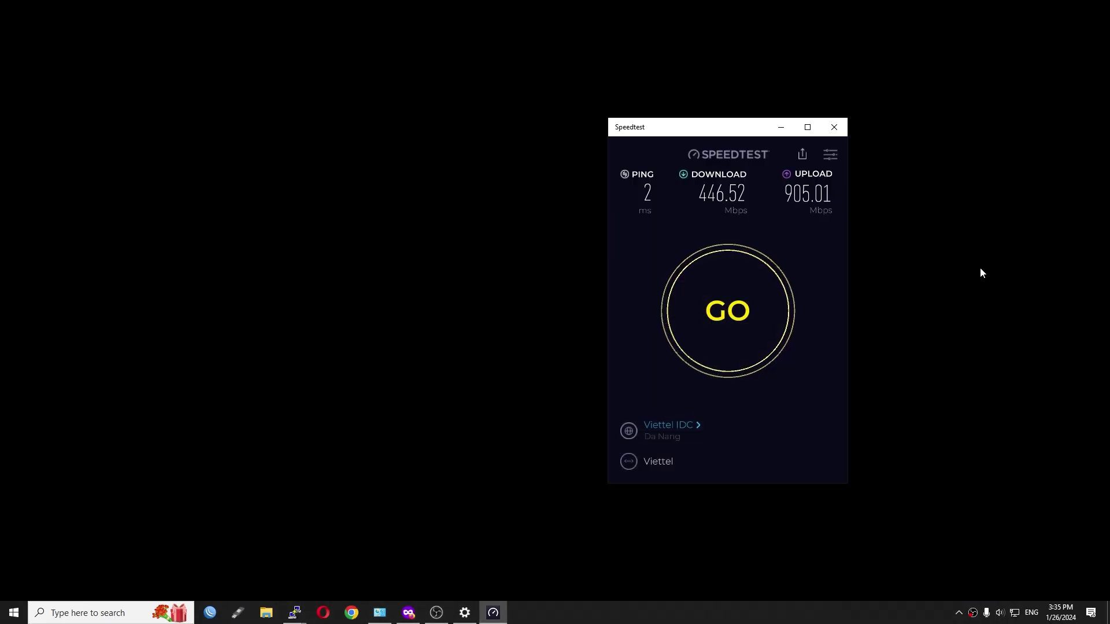
click(1015, 612)
click(990, 331)
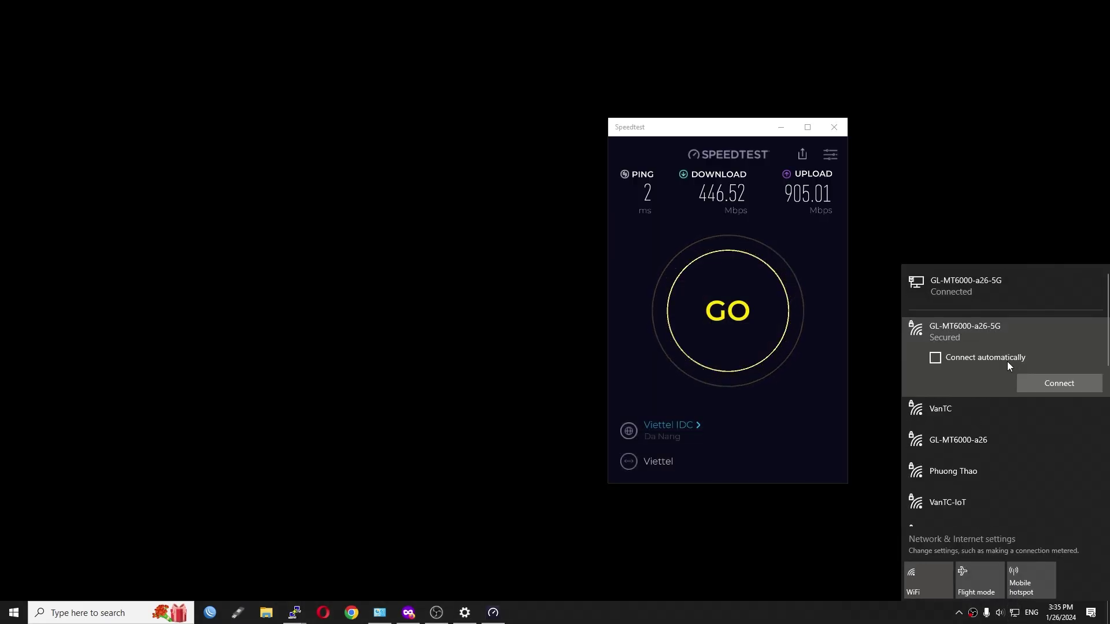
click(1007, 359)
click(1049, 383)
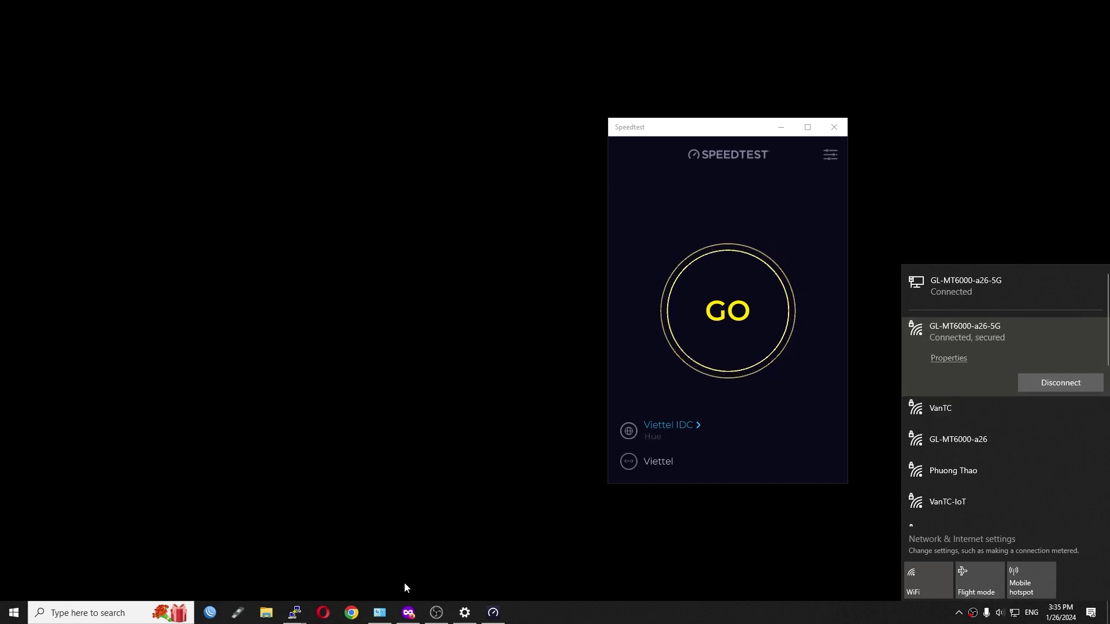
Step: Disable the wired Ethernet adapter, dismiss the terminal connection error, and centre the Speedtest window
click(380, 613)
right_click(499, 226)
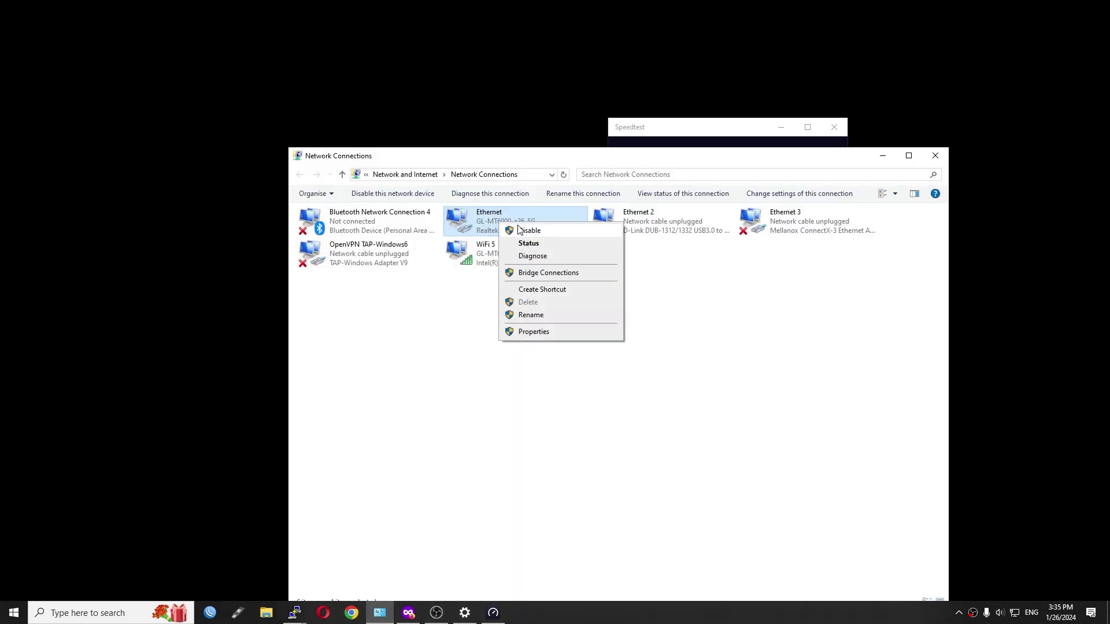
click(518, 228)
click(884, 157)
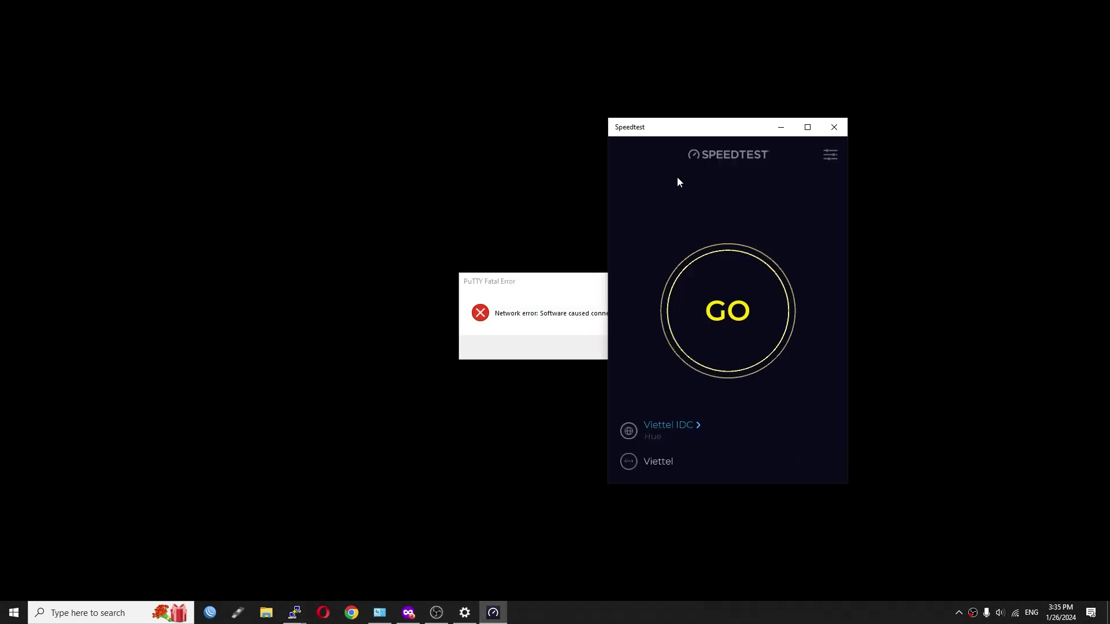
click(517, 343)
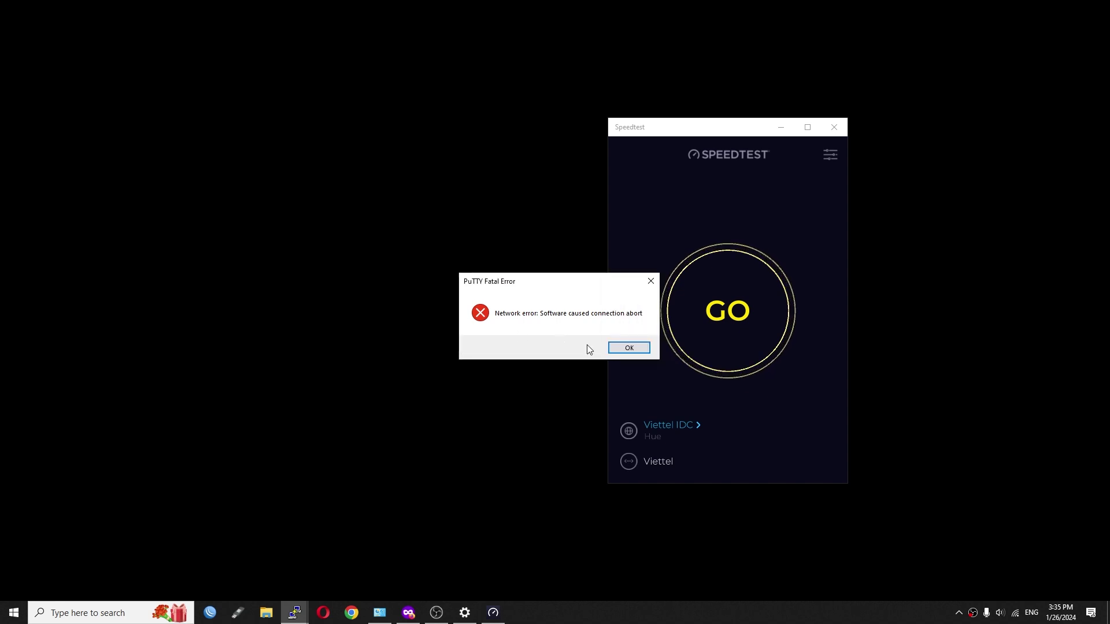
click(629, 347)
drag(686, 130, 515, 136)
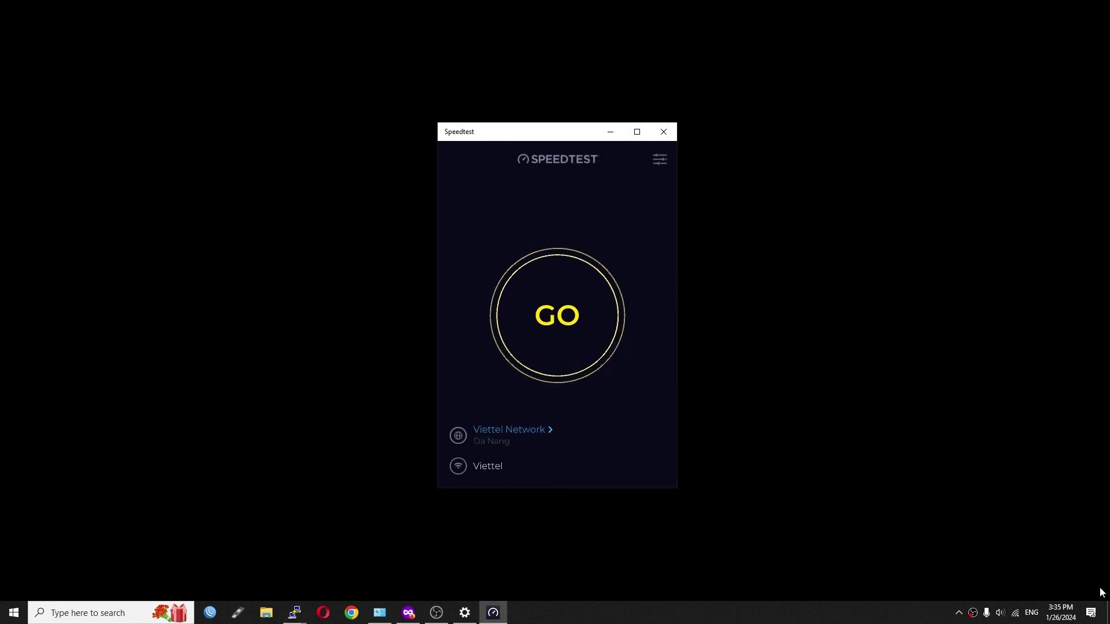
Step: Confirm in the Wi-Fi properties a 5 GHz Wi-Fi 6 link at 2402 Mbps
click(1015, 613)
click(949, 312)
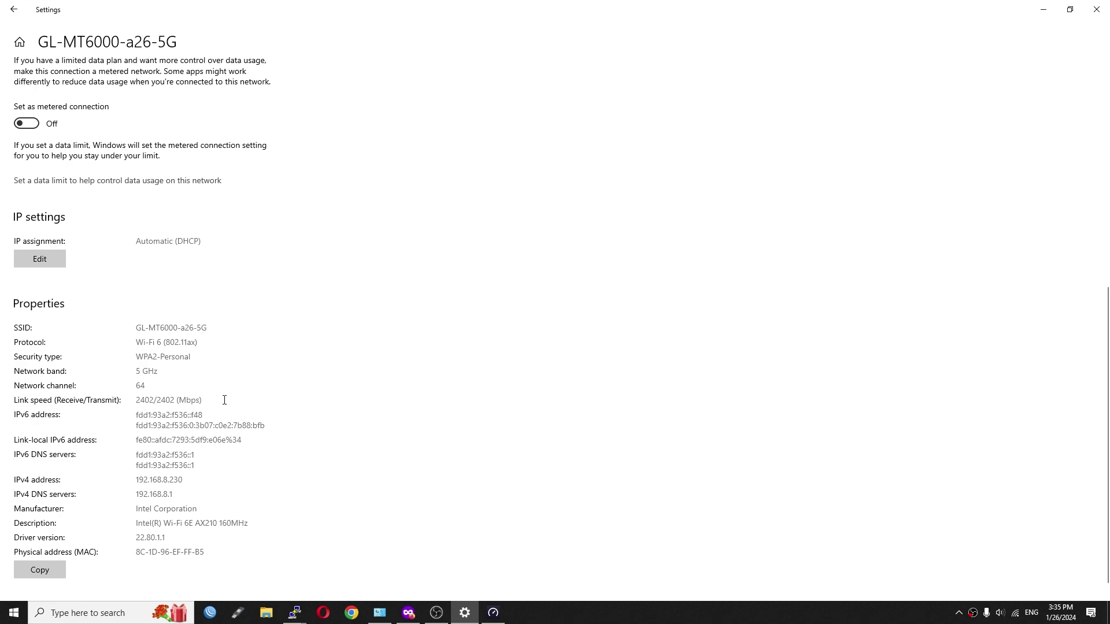
scroll(224, 400, up, 5)
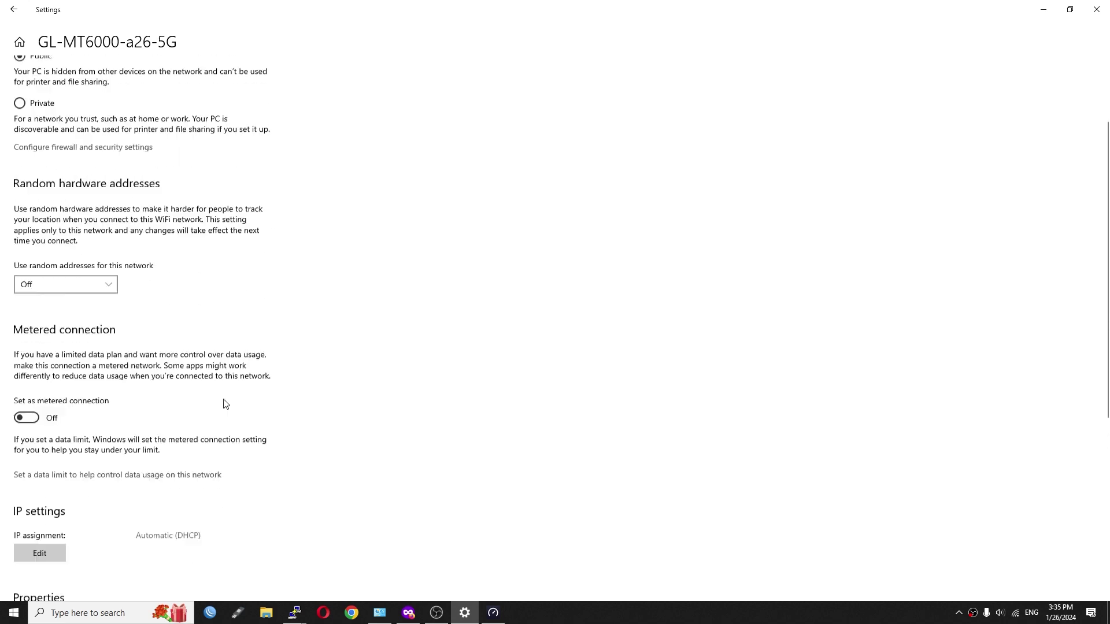
scroll(223, 405, down, 5)
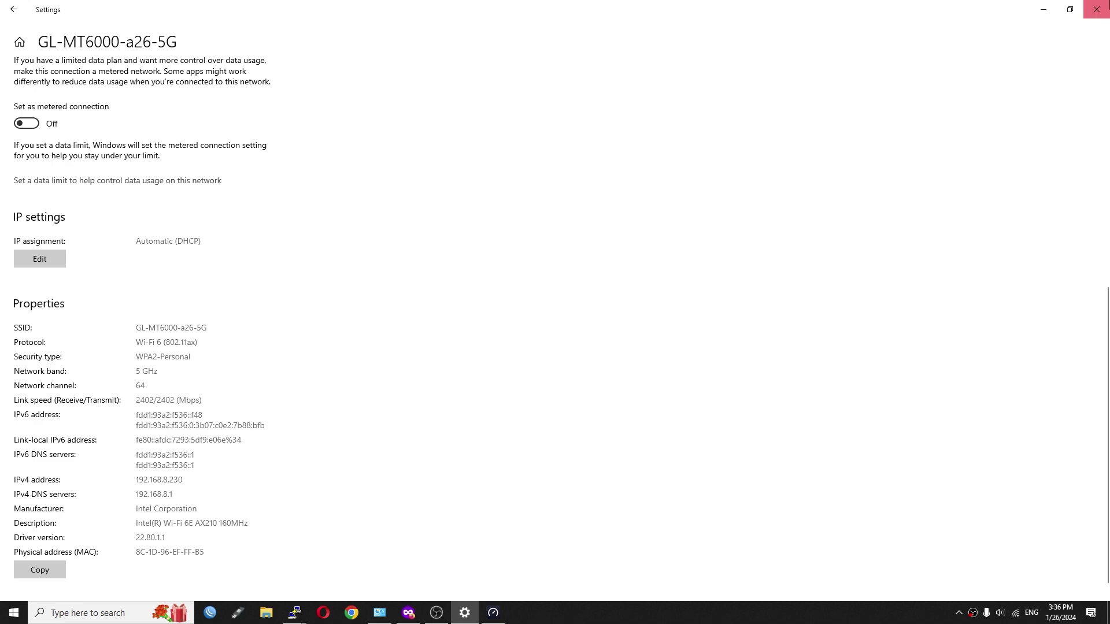
key(alt+F4)
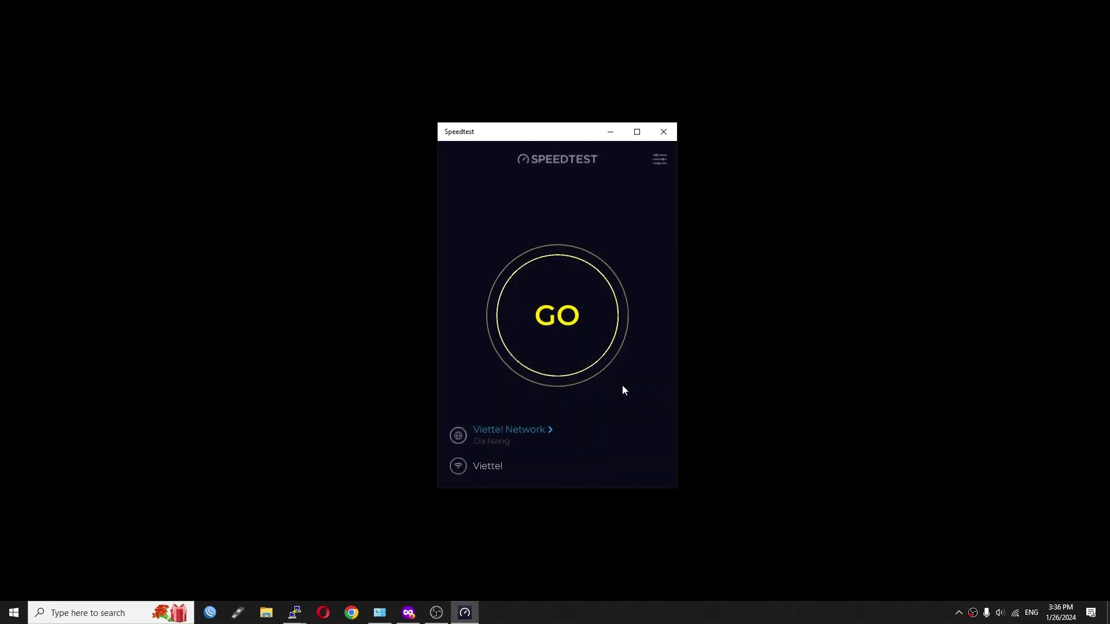
Step: Run a Wi-Fi test against Viettel IDC: 2 ms ping, 950.78 Mbps down, 858.90 Mbps up
click(533, 433)
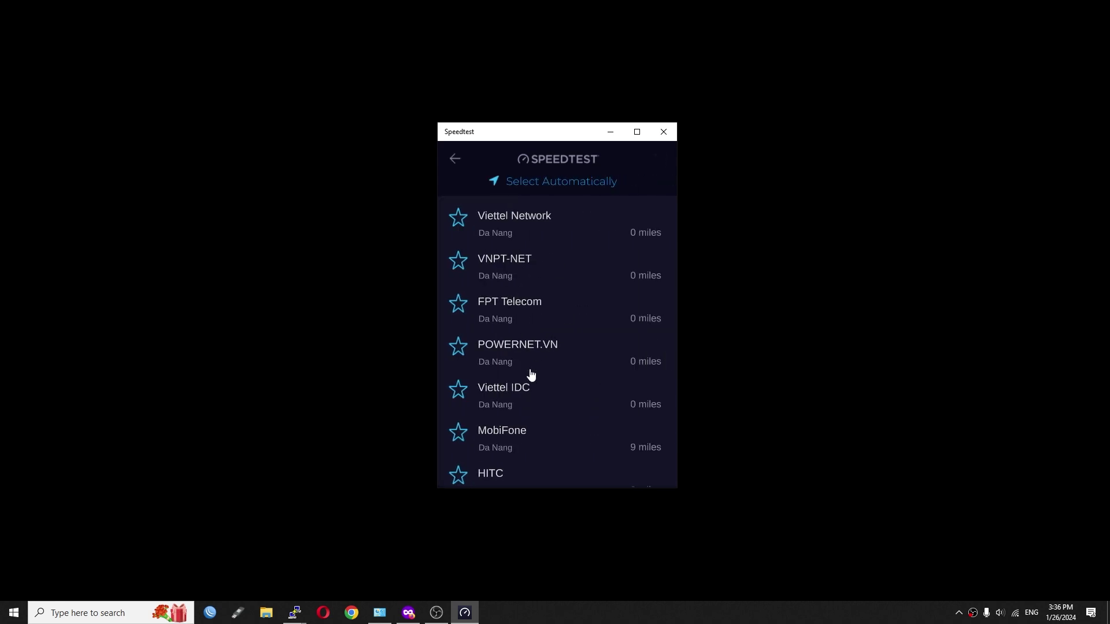
click(525, 393)
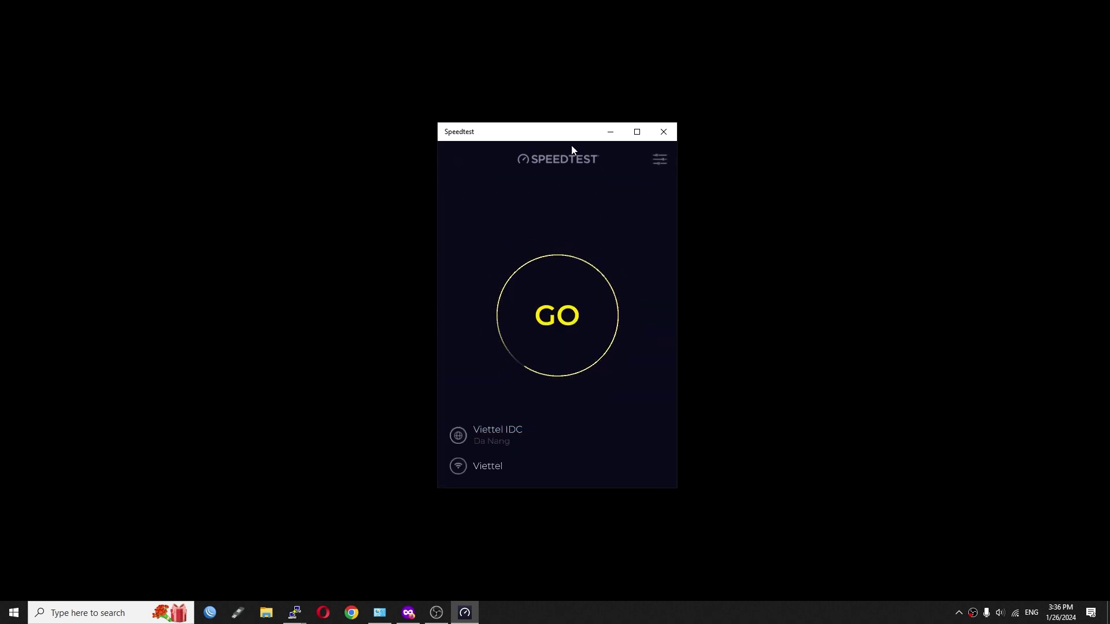
key(Return)
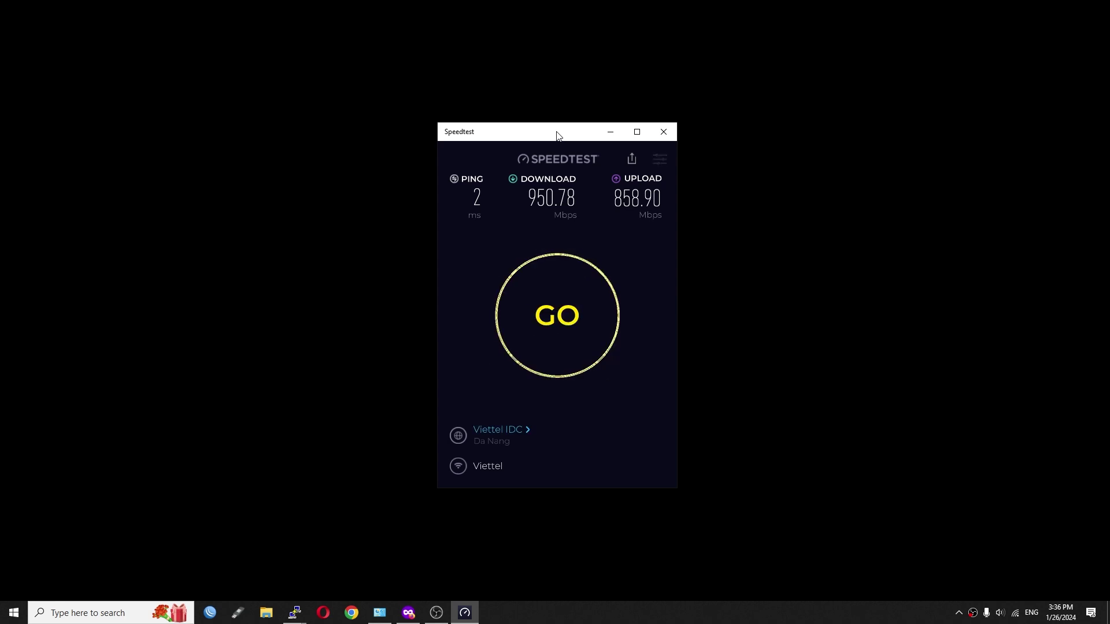
Step: Open Task Manager on the Performance tab's WiFi throughput graph
right_click(596, 619)
click(674, 571)
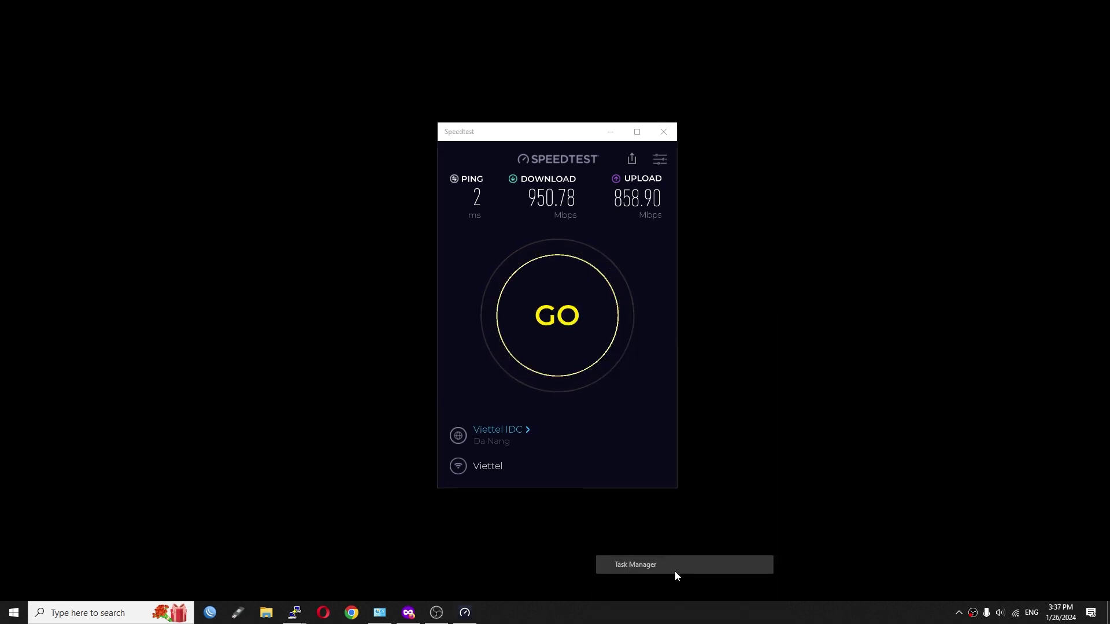
click(303, 183)
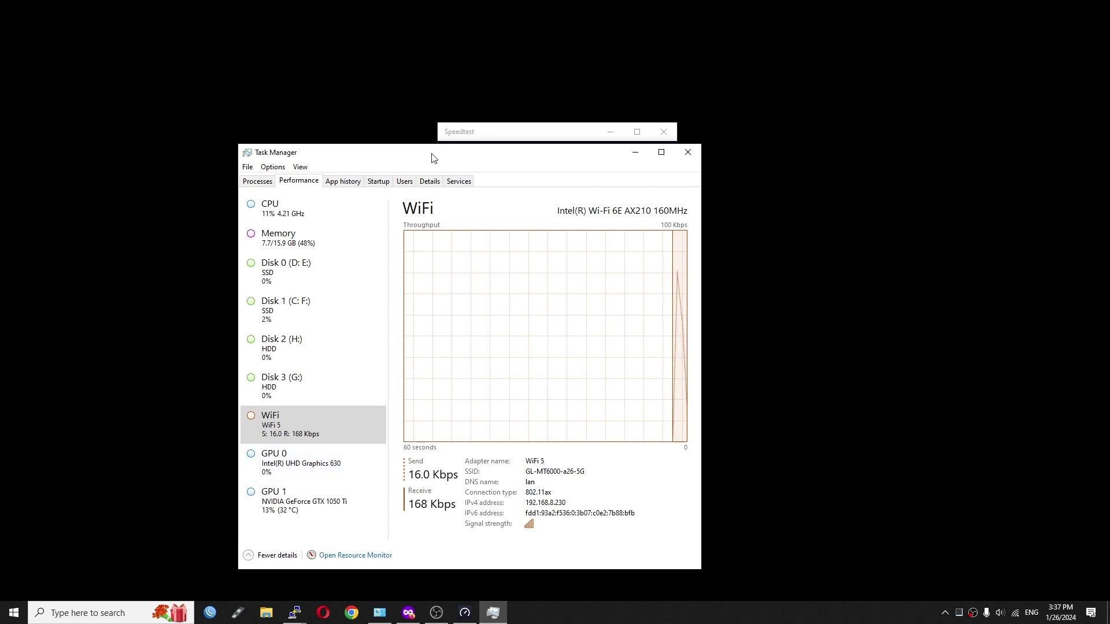
Step: Place Task Manager and Speedtest side by side and rerun the speed test
drag(433, 157, 281, 109)
drag(566, 135, 724, 116)
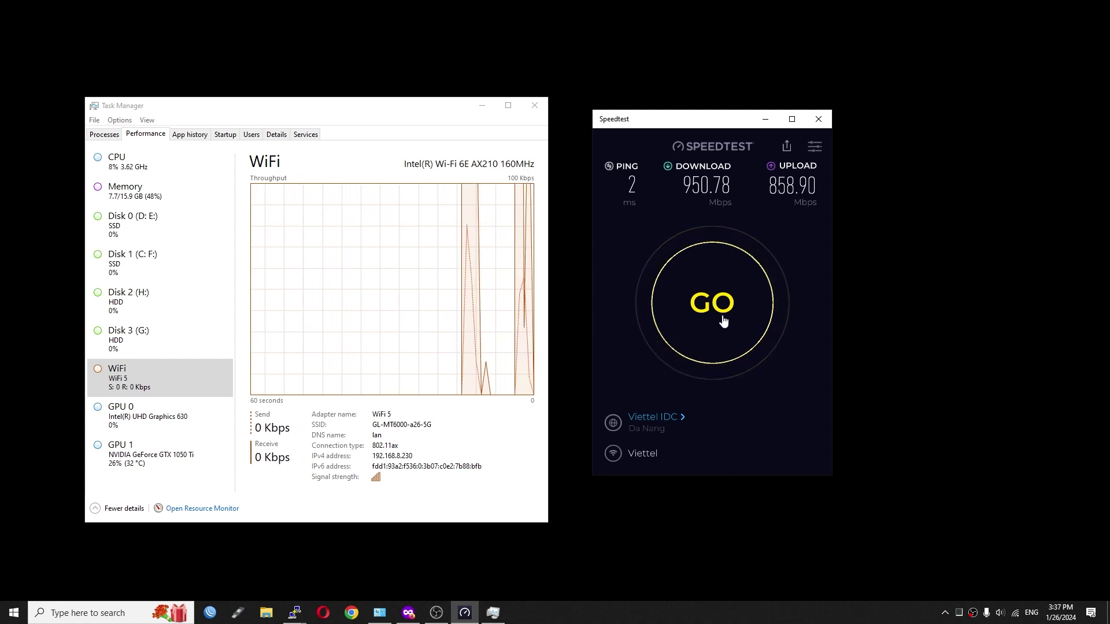
click(712, 303)
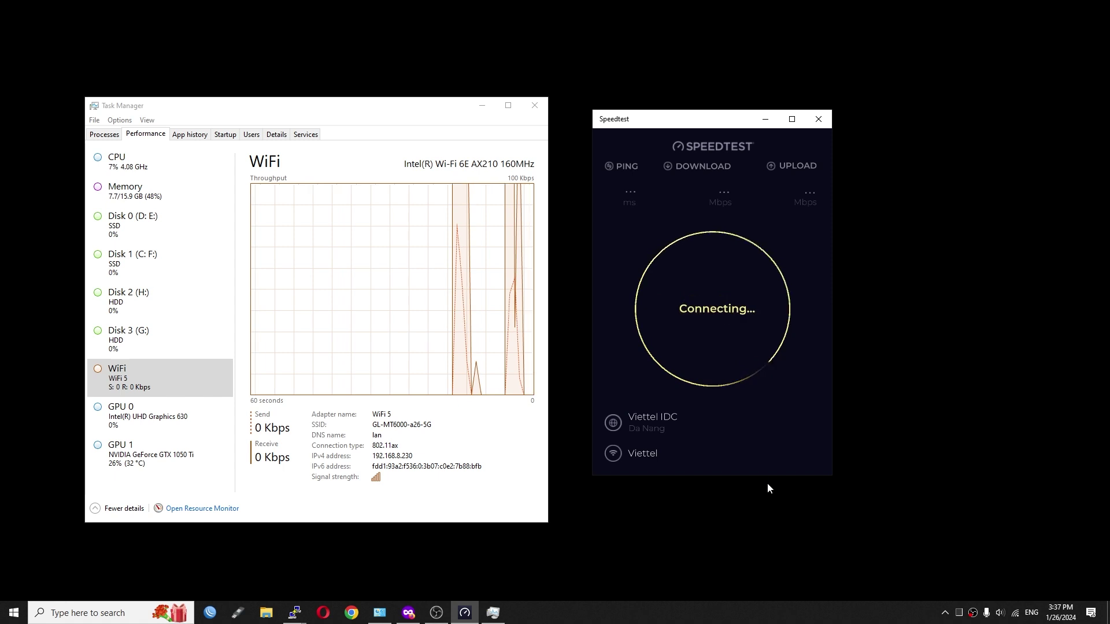